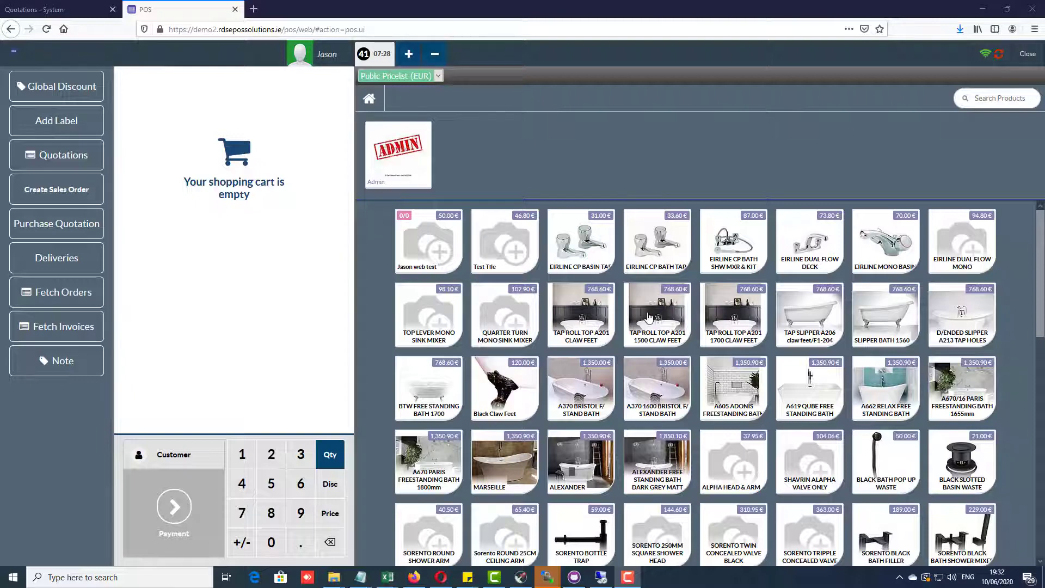
Add a Bathroom label to the empty cart and place the A370 1600 BRISTOL F/ STAND BATH under it
{"action": "left_click", "coordinate": [81, 139]}
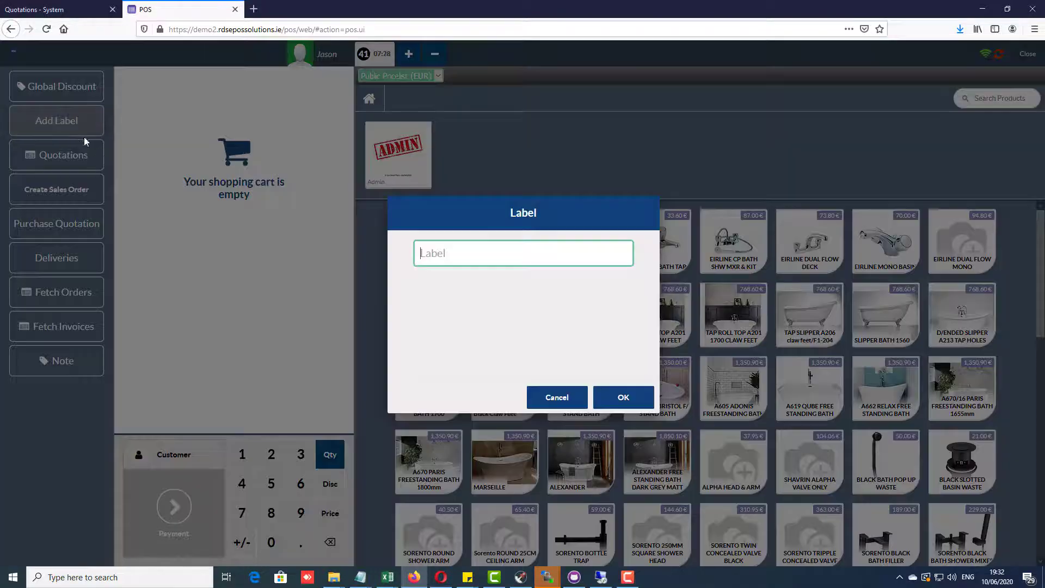
{"action": "type", "text": "B"}
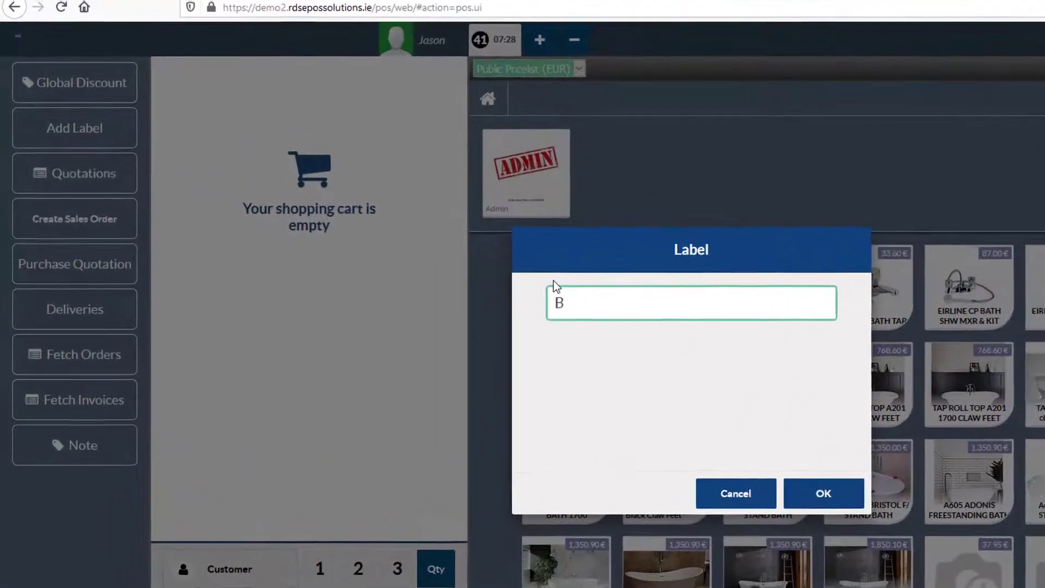
{"action": "type", "text": "athroom"}
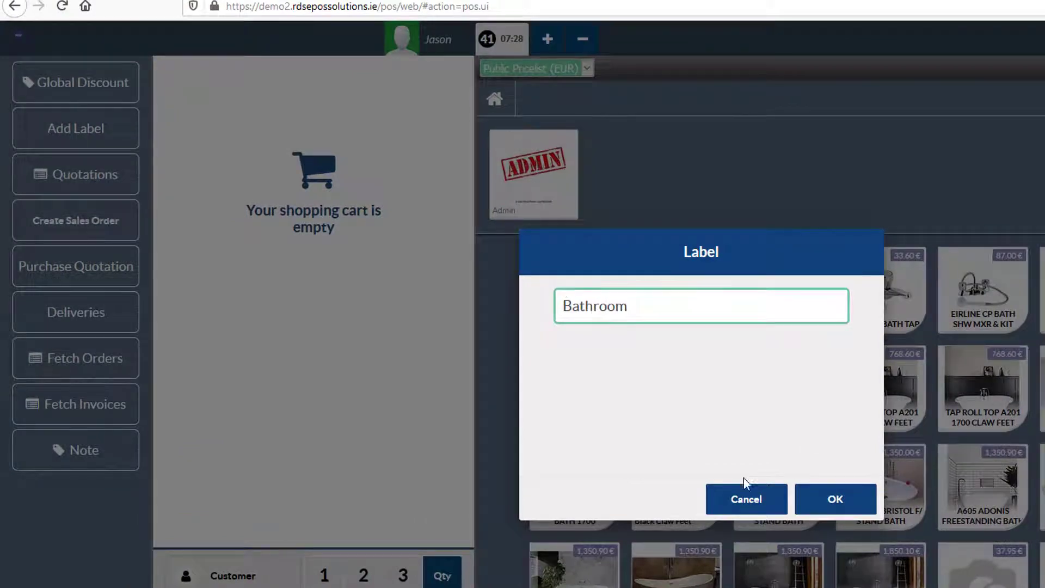
{"action": "left_click", "coordinate": [839, 501]}
{"action": "left_click", "coordinate": [789, 505]}
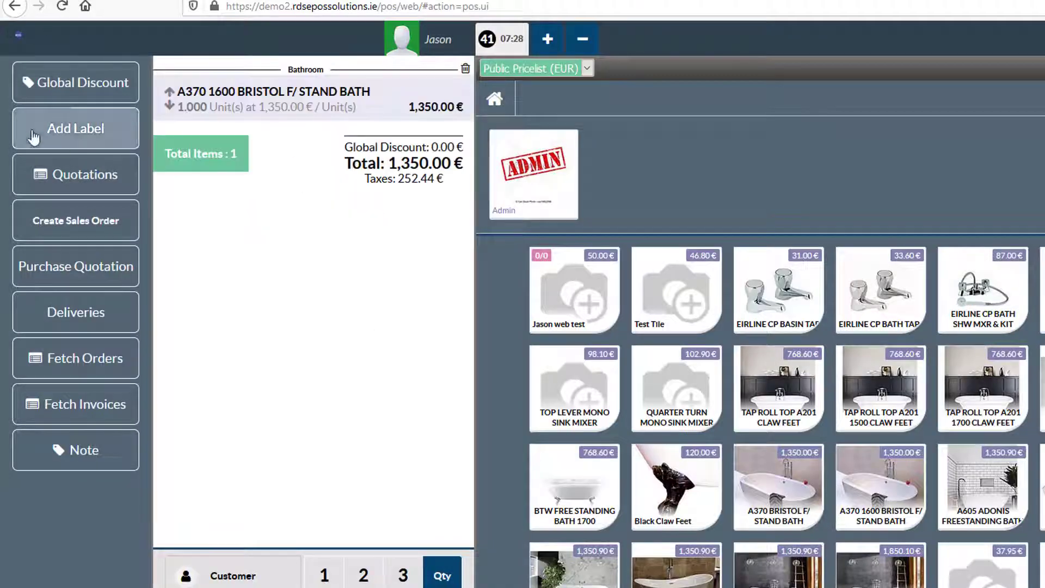
Add a Bedroom label to the cart and place the A670/16 PARIS FREESTANDING BATH 1655mm under it
{"action": "left_click", "coordinate": [75, 141]}
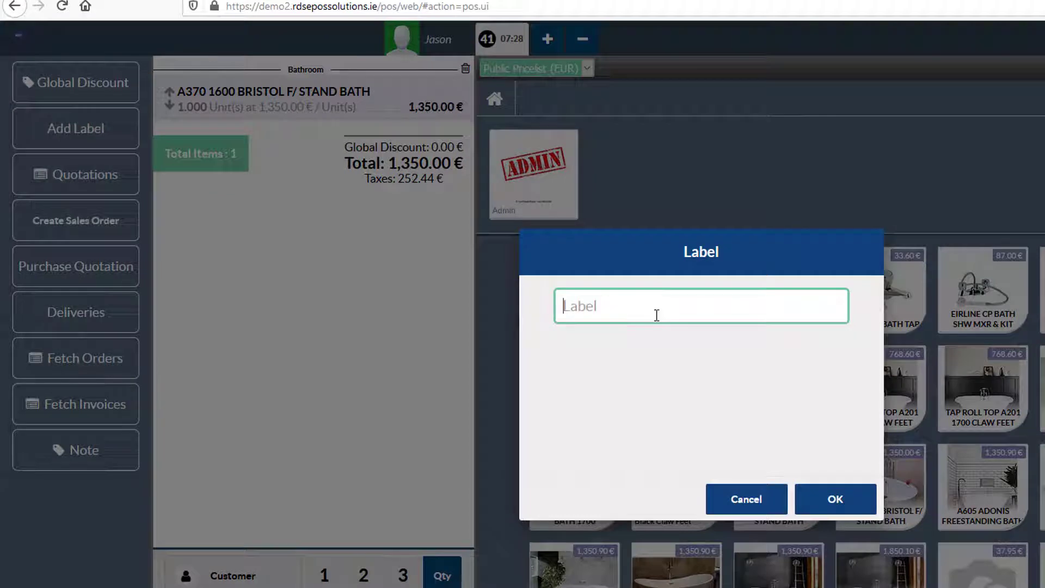
{"action": "type", "text": "Bedroom"}
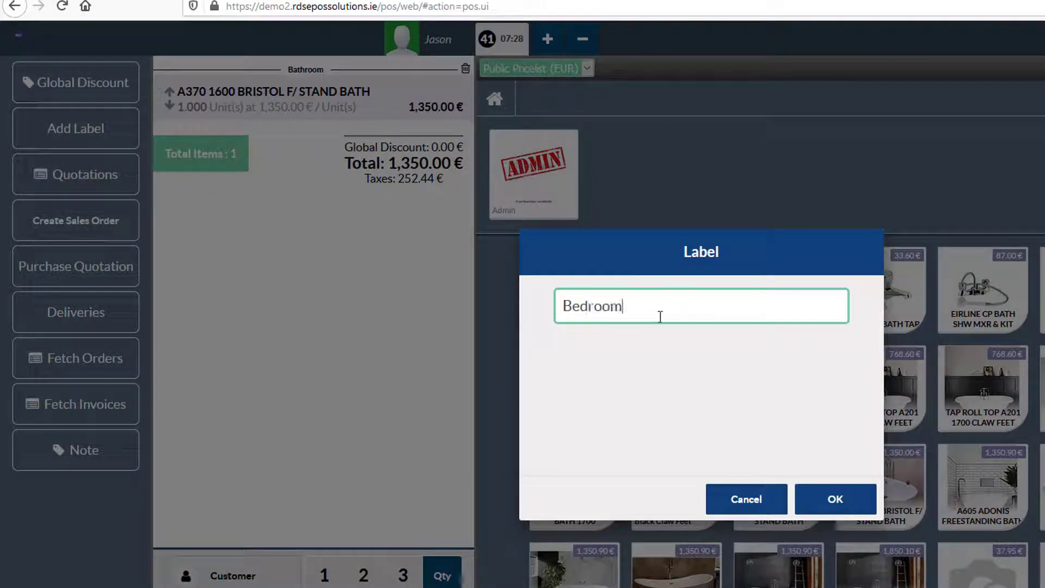
{"action": "left_click", "coordinate": [836, 498]}
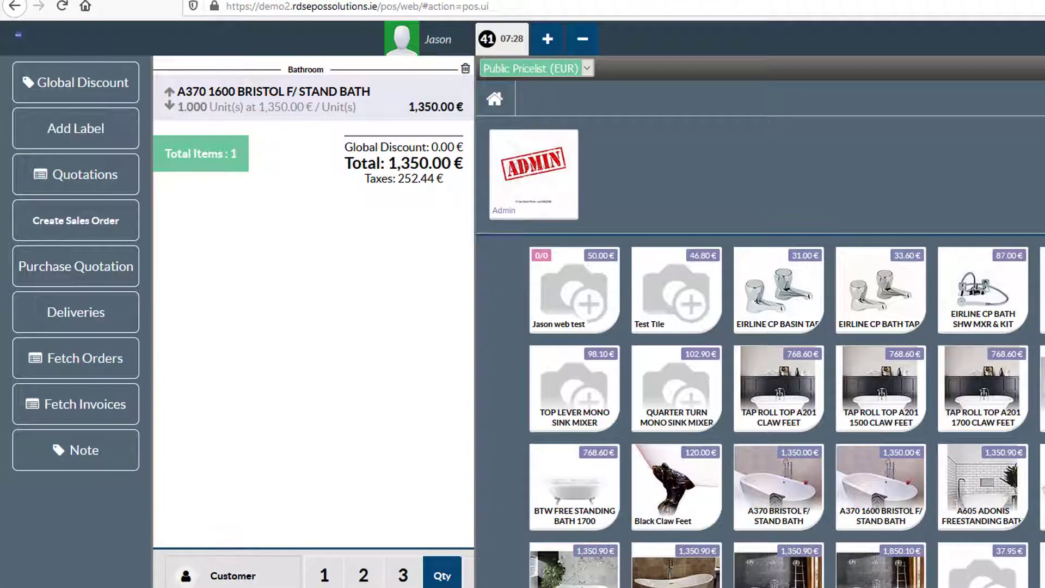
{"action": "left_click", "coordinate": [676, 581]}
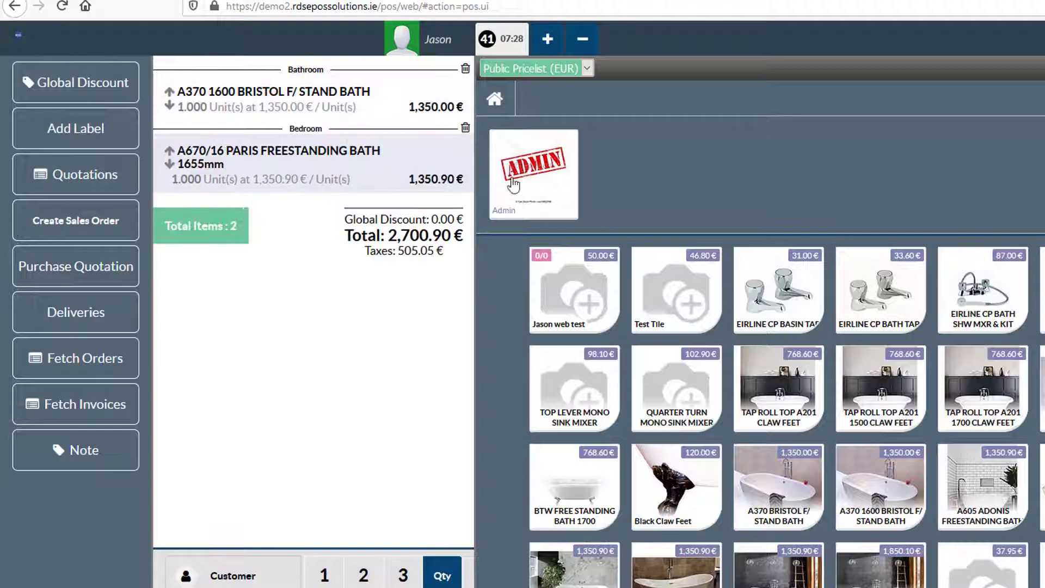
View the blank new-customer form, then assign the second customer in the existing customer list to the order
{"action": "left_click", "coordinate": [245, 577]}
{"action": "left_click", "coordinate": [687, 76]}
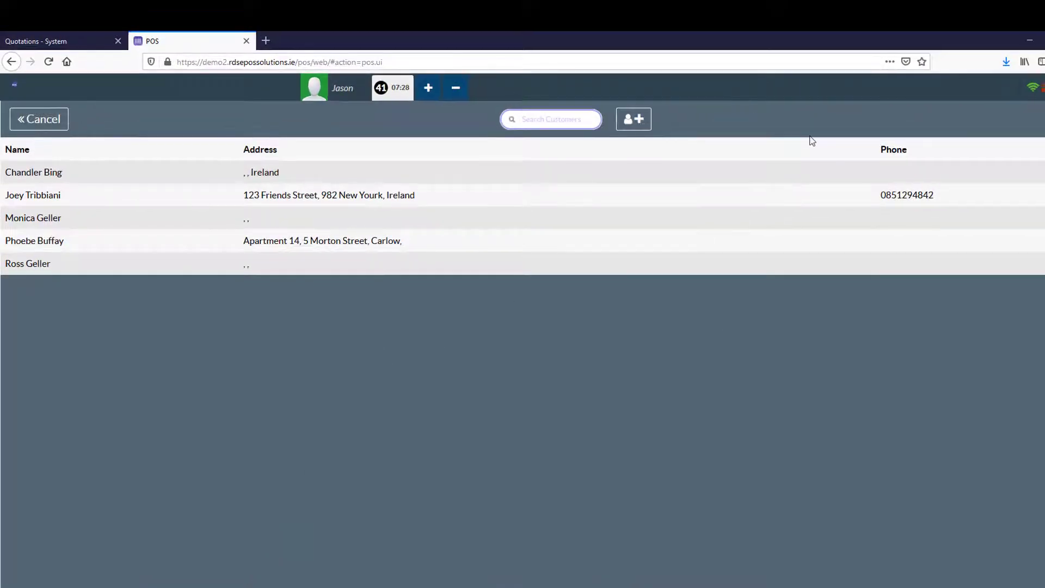
{"action": "left_click", "coordinate": [644, 123]}
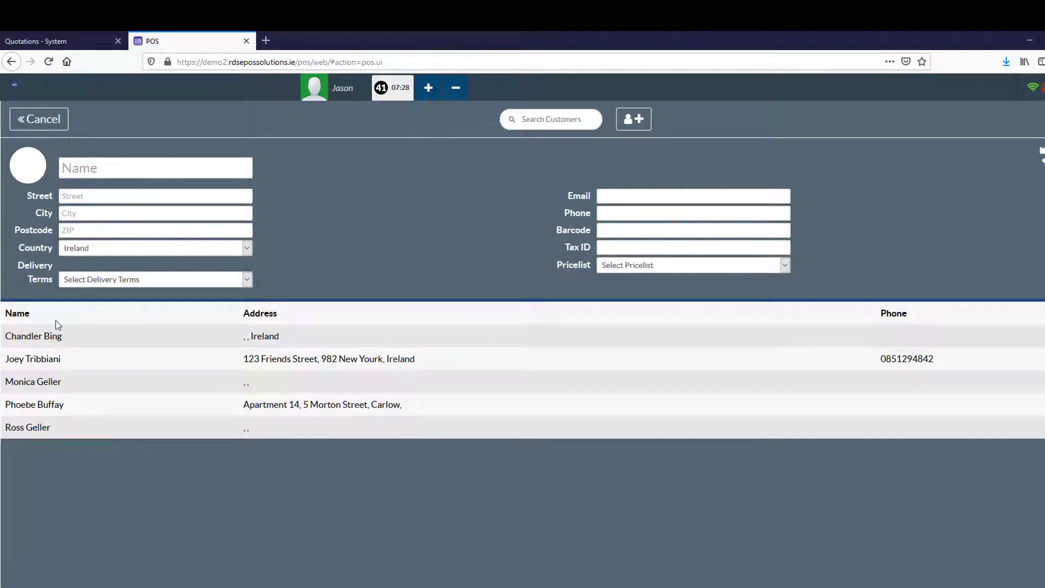
{"action": "left_click", "coordinate": [32, 362]}
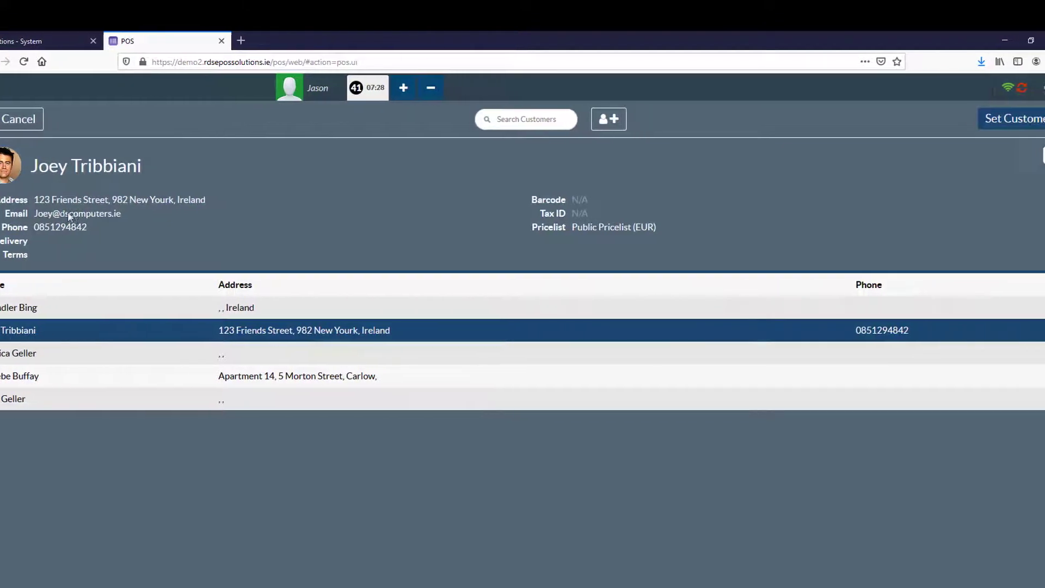
{"action": "left_click", "coordinate": [1008, 118]}
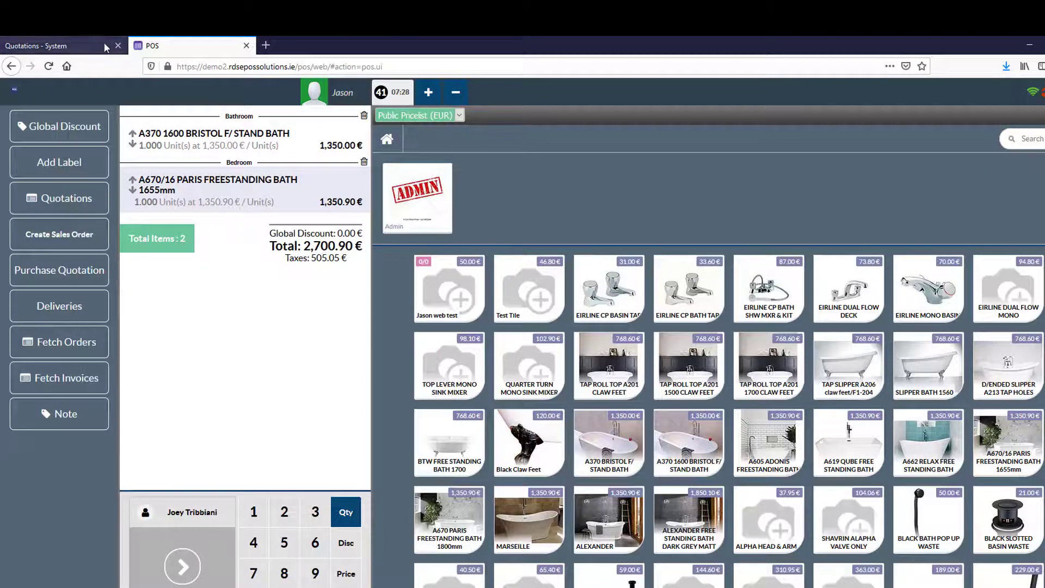
Switch to the back-office system, reload the Sales quotations list and open the most recent quotation
{"action": "left_click", "coordinate": [70, 46]}
{"action": "left_click", "coordinate": [11, 92]}
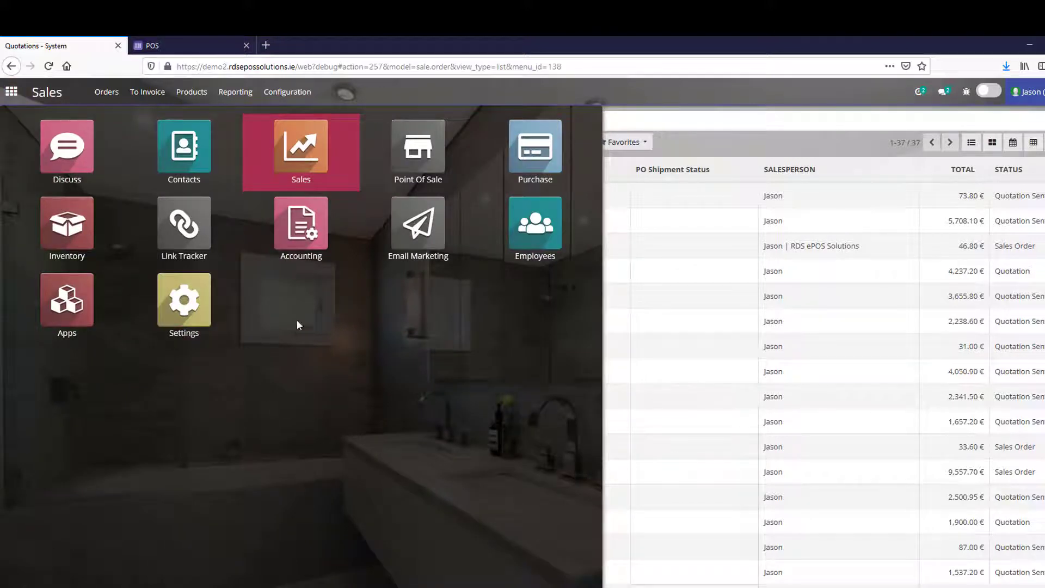
{"action": "left_click", "coordinate": [388, 315]}
{"action": "left_click", "coordinate": [12, 91]}
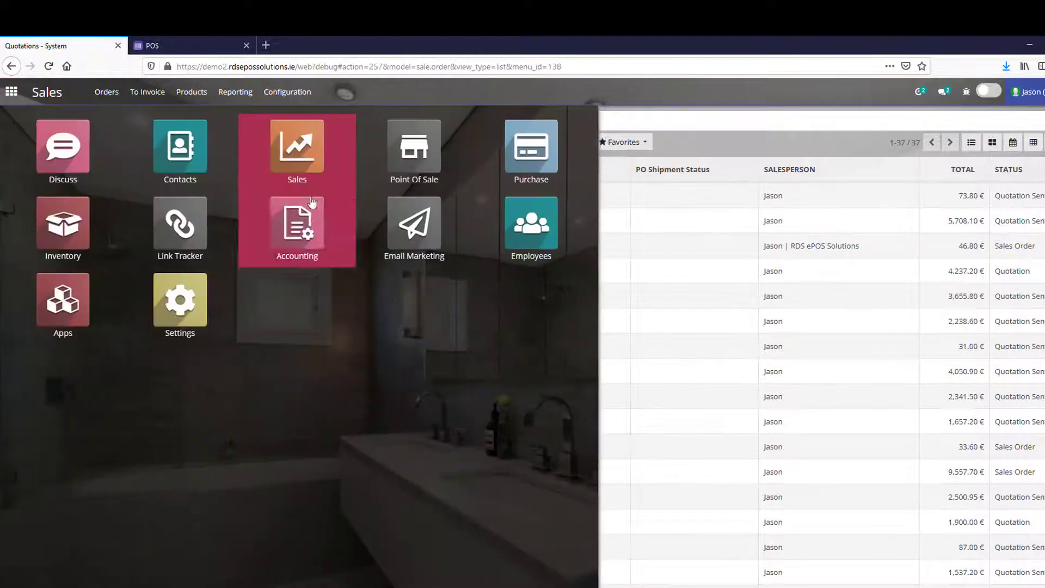
{"action": "left_click", "coordinate": [280, 171]}
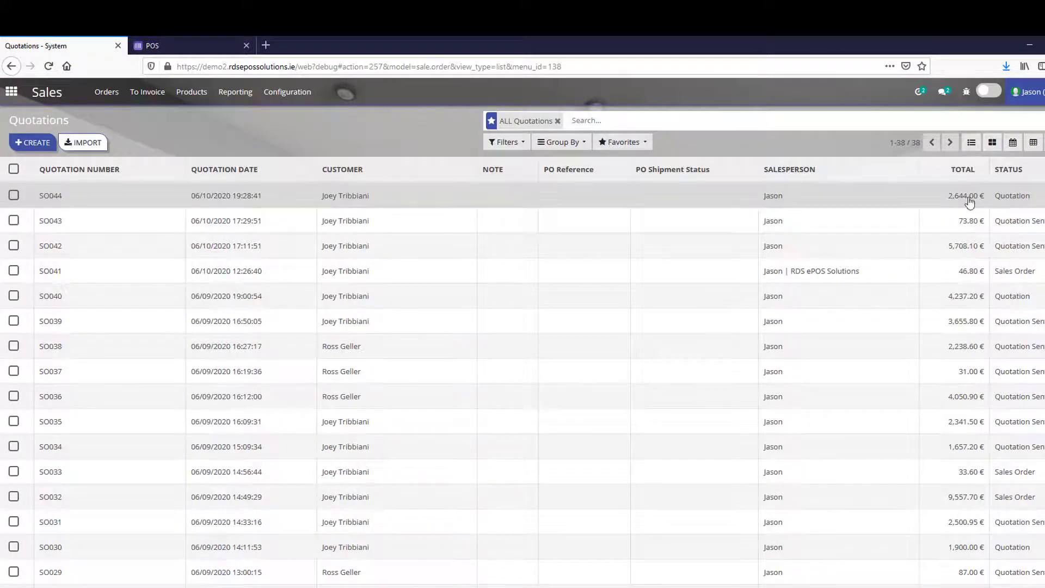
{"action": "left_click", "coordinate": [50, 197]}
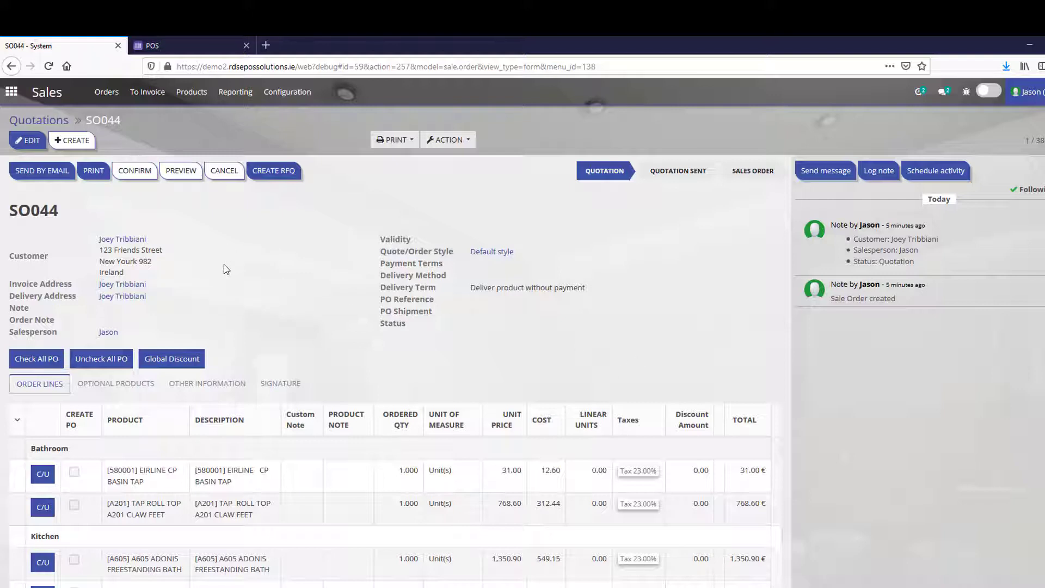
Return to the POS and create a quotation from the labelled cart
{"action": "left_click", "coordinate": [151, 46]}
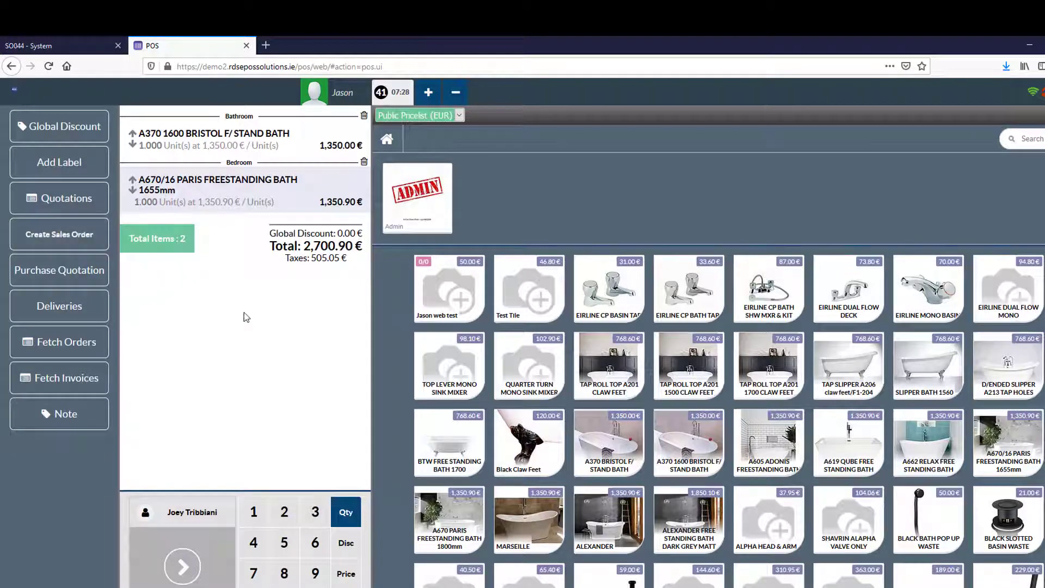
{"action": "left_click", "coordinate": [73, 239]}
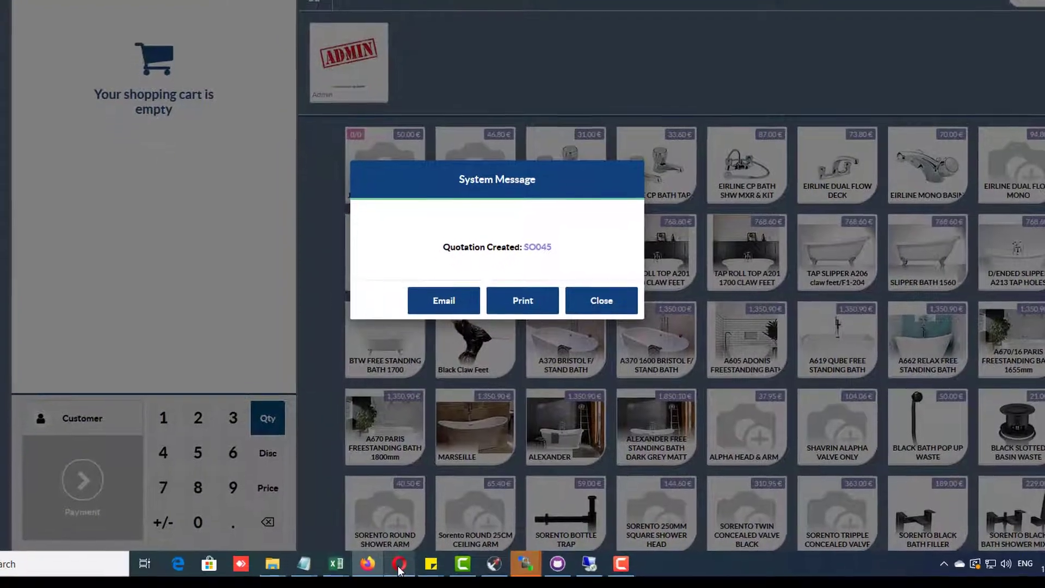
Switch to Gmail in Opera, open the e-mail for the 5,708.10 € quotation and highlight its reference in the subject
{"action": "mouse_move", "coordinate": [400, 564]}
{"action": "left_click", "coordinate": [406, 525]}
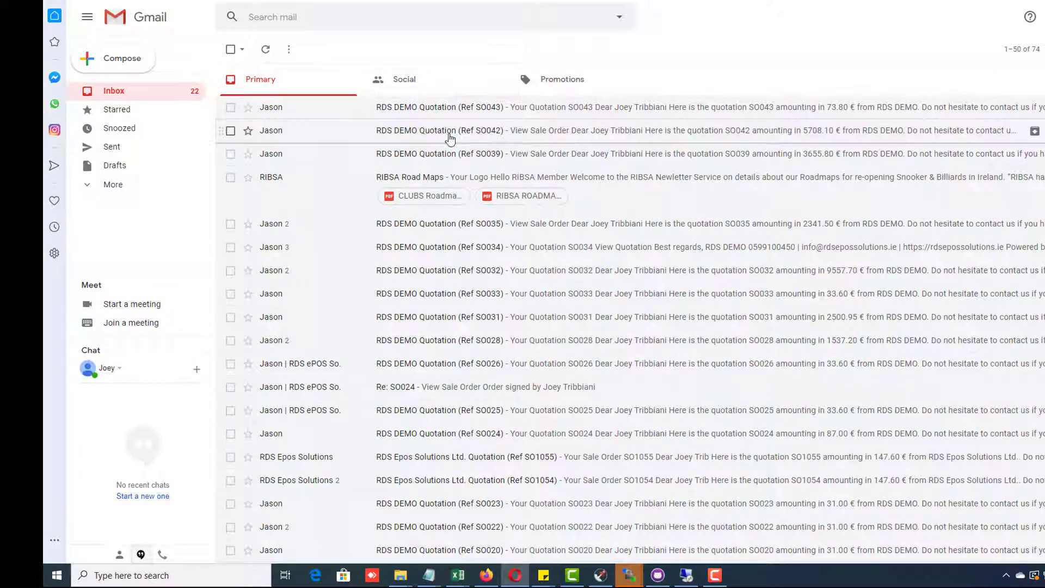
{"action": "left_click", "coordinate": [280, 134]}
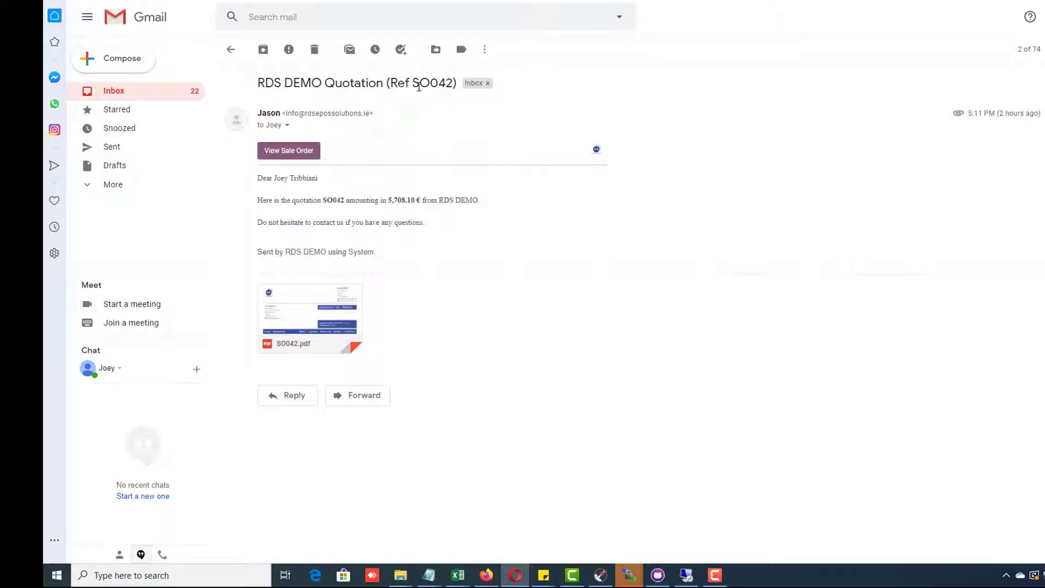
{"action": "left_click_drag", "start_coordinate": [414, 84], "coordinate": [453, 83]}
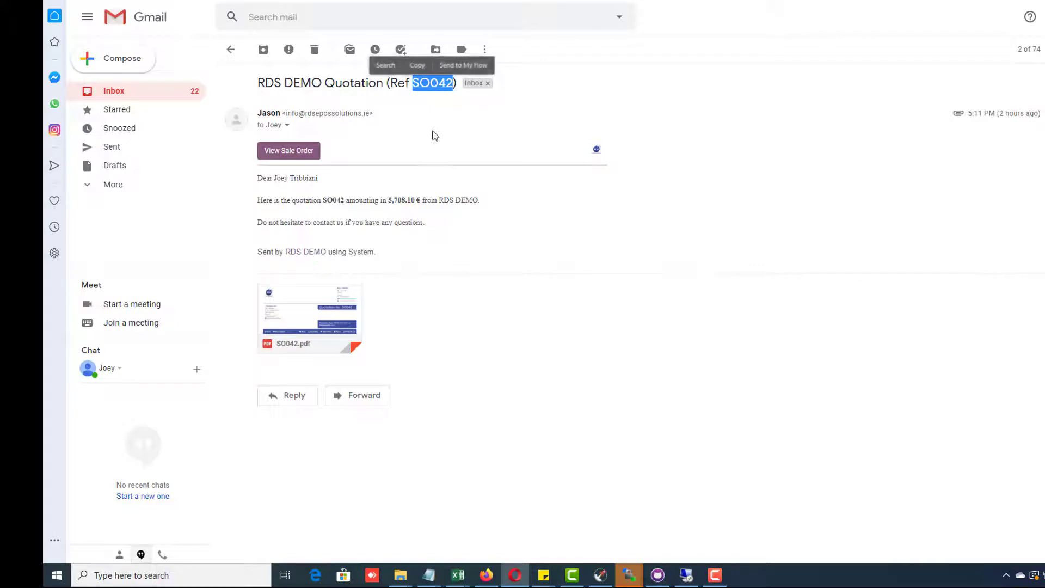
{"action": "left_click", "coordinate": [617, 389]}
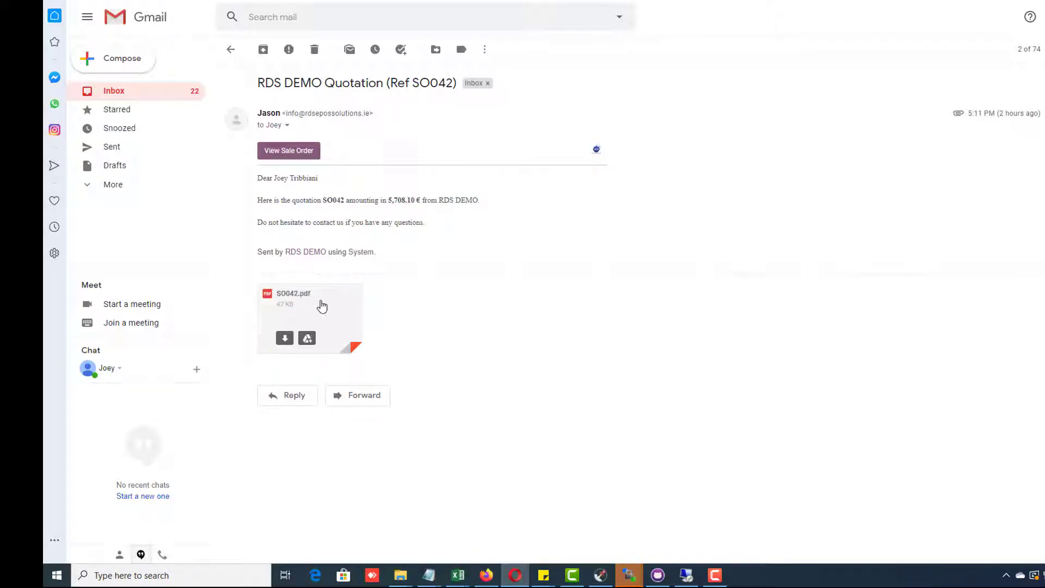
Open the quotation PDF attached to the e-mail, review its room sections and totals, and close the preview
{"action": "left_click", "coordinate": [301, 303]}
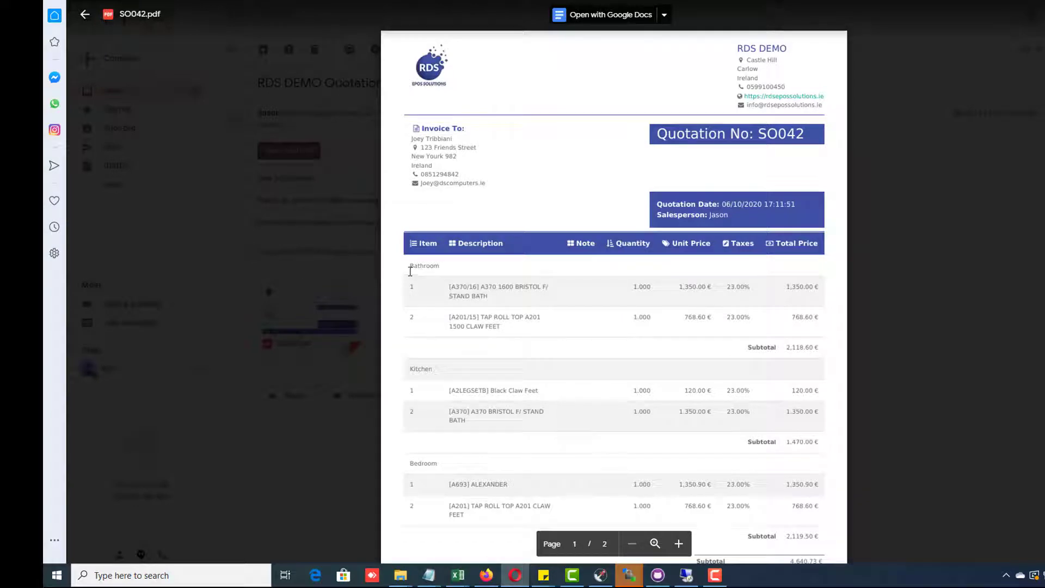
{"action": "scroll", "coordinate": [442, 315], "scroll_direction": "down", "scroll_amount": 4}
{"action": "scroll", "coordinate": [442, 315], "scroll_direction": "up", "scroll_amount": 4}
{"action": "scroll", "coordinate": [442, 318], "scroll_direction": "down", "scroll_amount": 1}
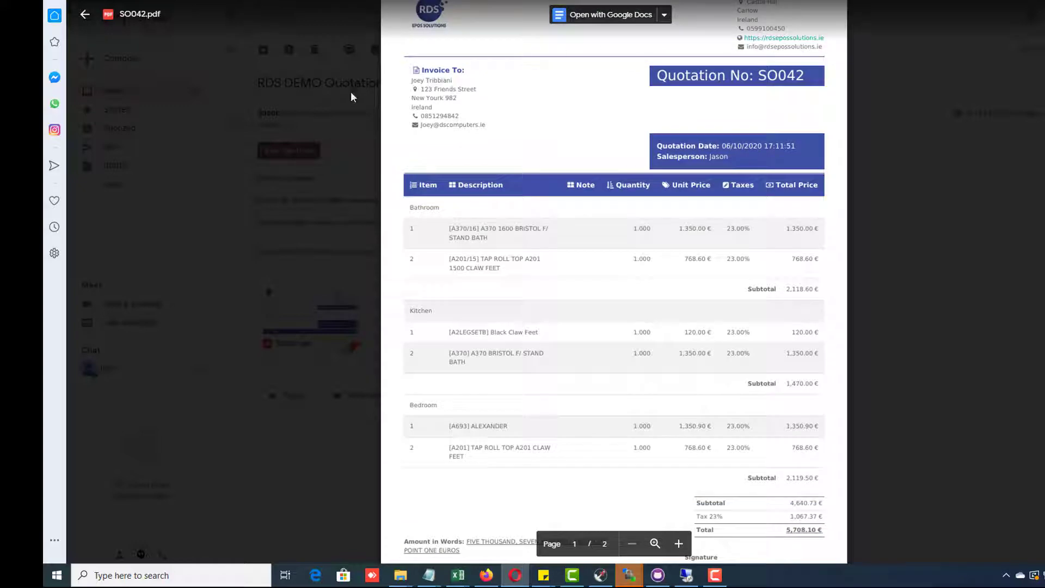
{"action": "left_click", "coordinate": [221, 54]}
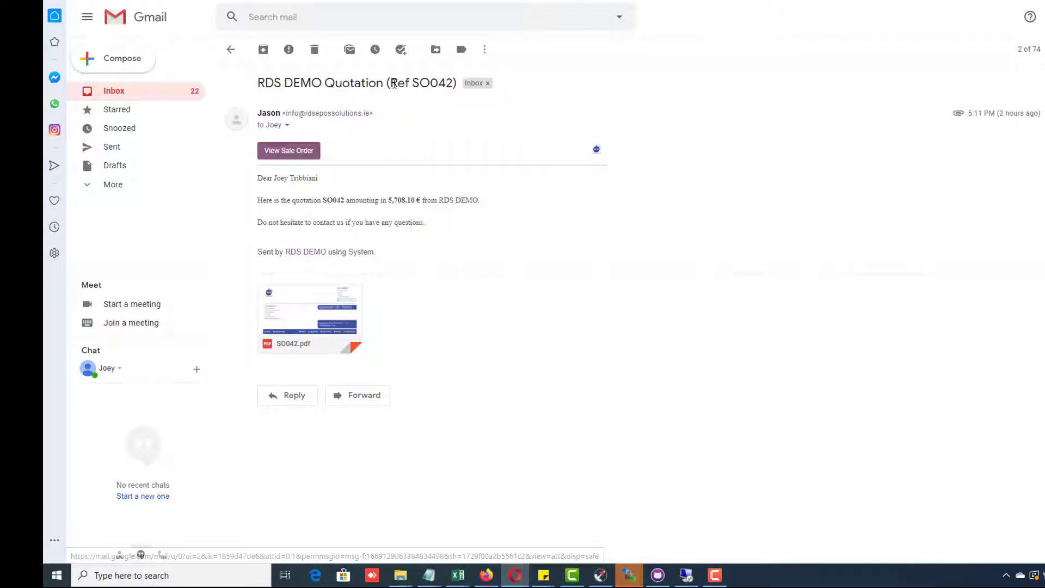
Open the online sale order from the e-mail and review its room sections, subtotals, total and signature area
{"action": "left_click_drag", "start_coordinate": [391, 82], "coordinate": [430, 83]}
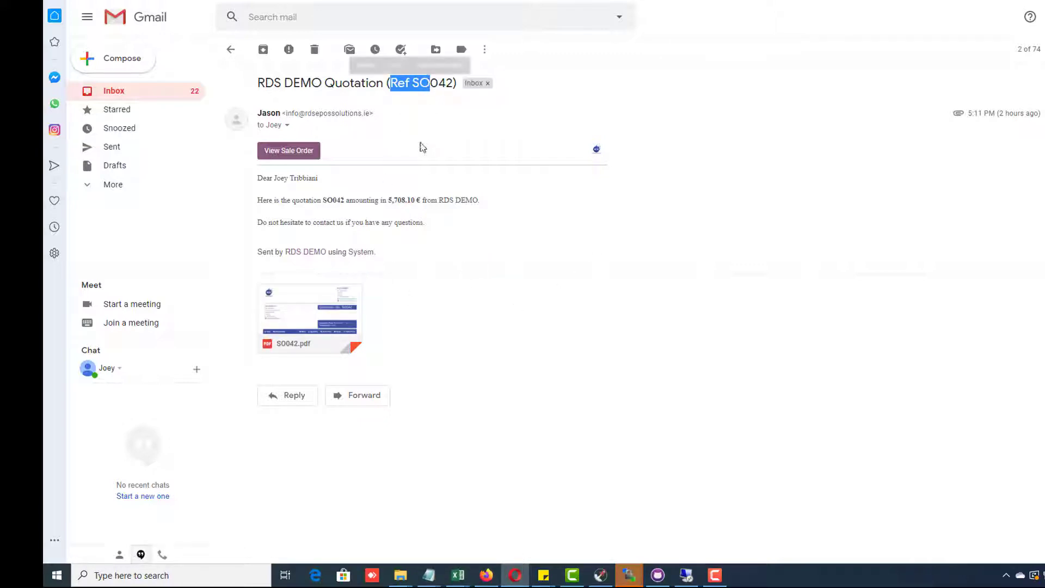
{"action": "left_click", "coordinate": [297, 152]}
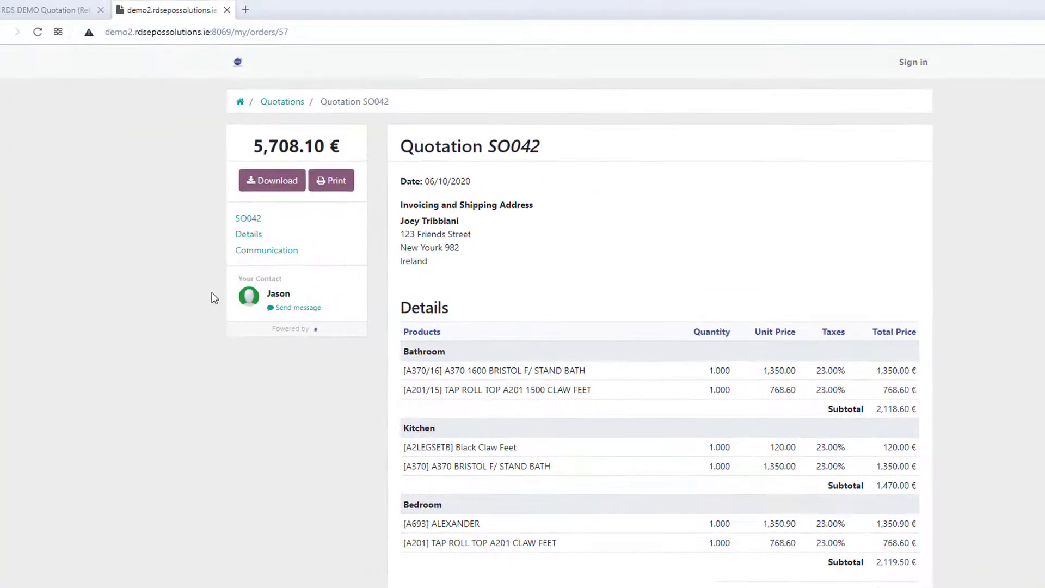
{"action": "left_click", "coordinate": [272, 182]}
{"action": "scroll", "coordinate": [536, 372], "scroll_direction": "down", "scroll_amount": 1}
{"action": "scroll", "coordinate": [456, 182], "scroll_direction": "up", "scroll_amount": 1}
{"action": "scroll", "coordinate": [510, 304], "scroll_direction": "down", "scroll_amount": 3}
{"action": "scroll", "coordinate": [513, 333], "scroll_direction": "down", "scroll_amount": 2}
{"action": "scroll", "coordinate": [510, 331], "scroll_direction": "up", "scroll_amount": 4}
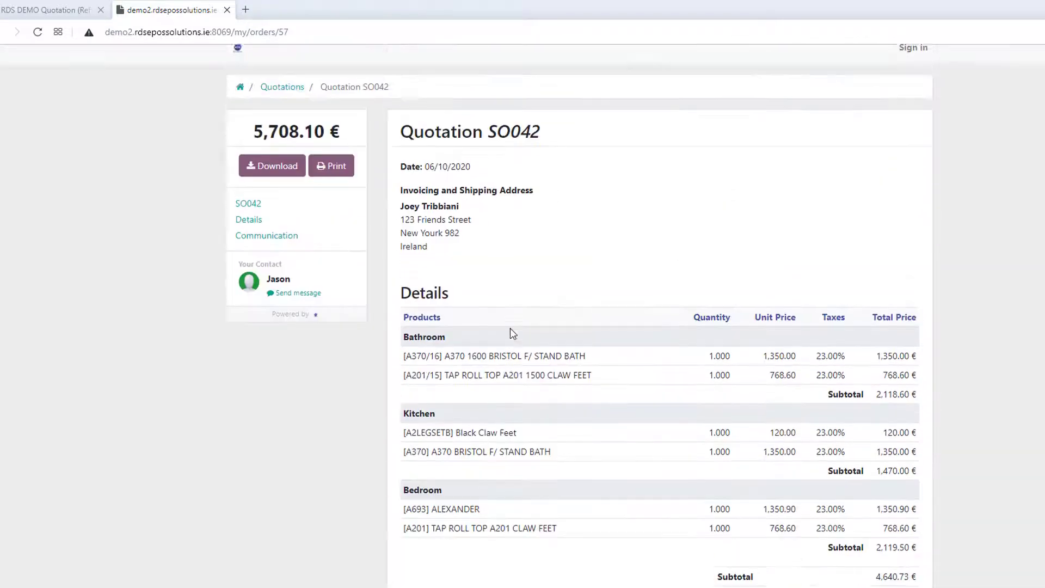
{"action": "scroll", "coordinate": [510, 329], "scroll_direction": "down", "scroll_amount": 4}
{"action": "scroll", "coordinate": [329, 553], "scroll_direction": "up", "scroll_amount": 4}
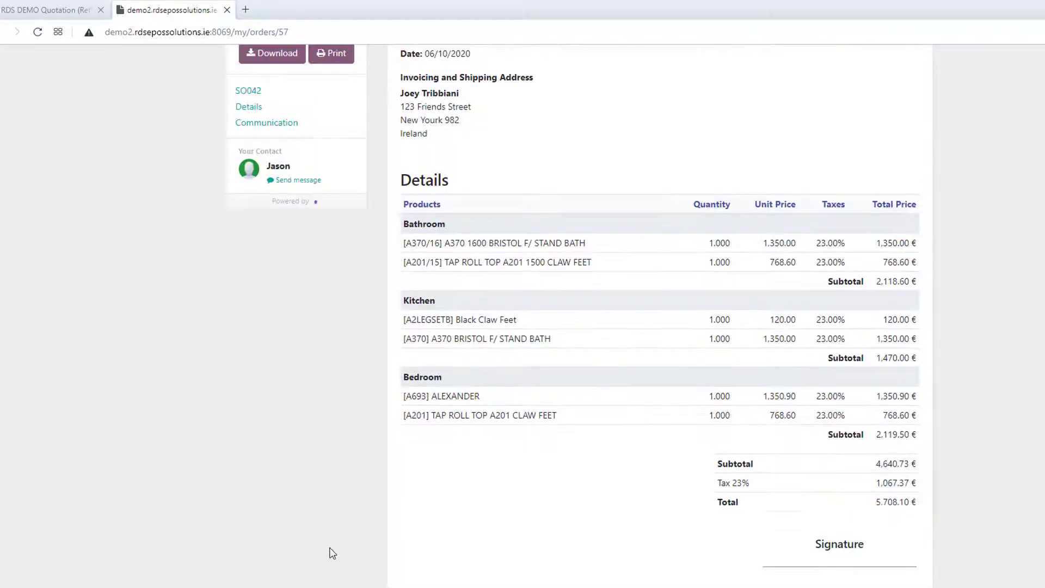
{"action": "scroll", "coordinate": [451, 438], "scroll_direction": "up", "scroll_amount": 1}
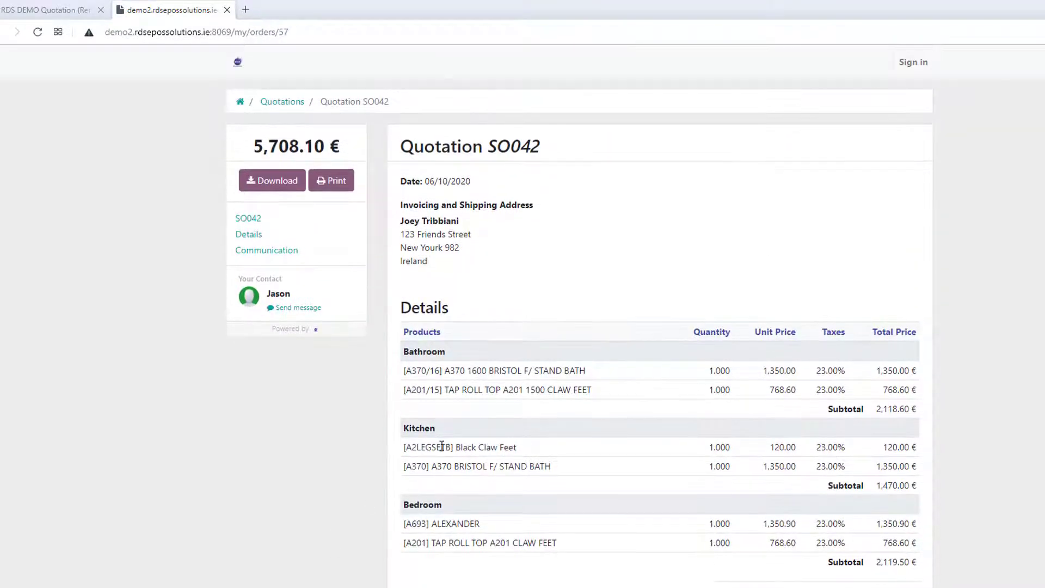
Compare the quotation e-mail with its online sale order page, finishing on the e-mail
{"action": "left_click", "coordinate": [63, 17]}
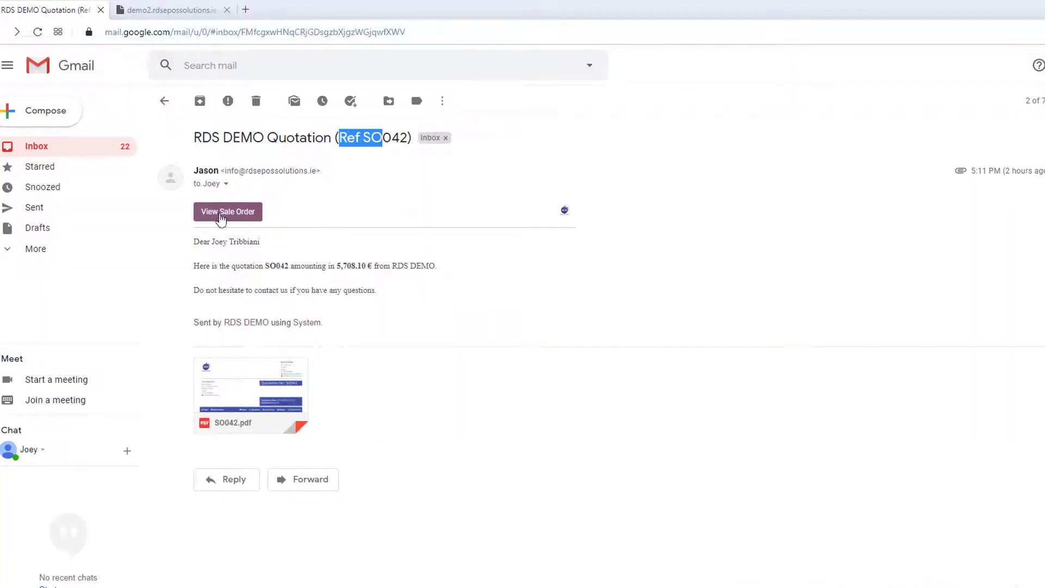
{"action": "left_click", "coordinate": [172, 12]}
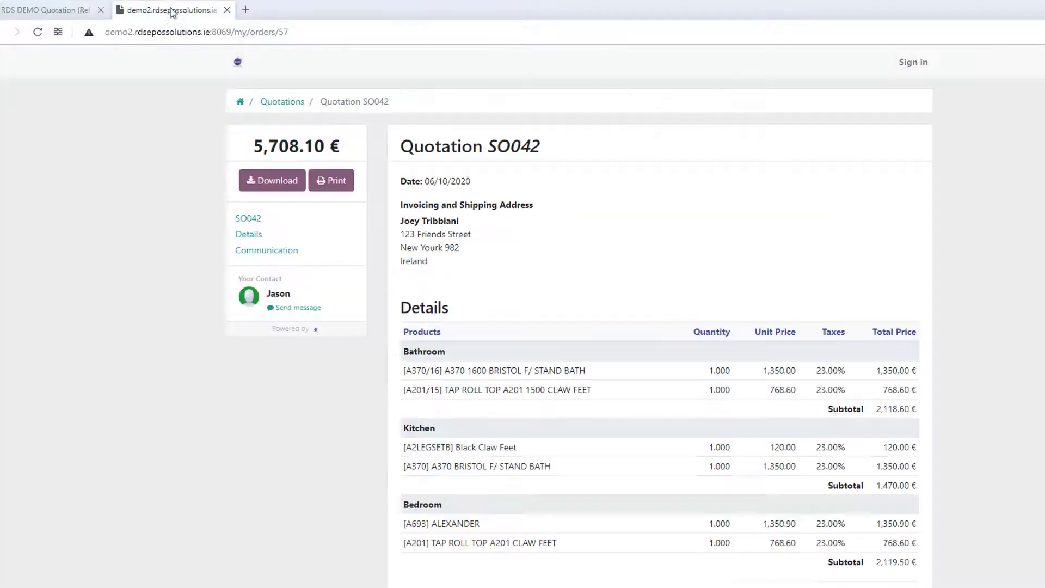
{"action": "left_click", "coordinate": [77, 12]}
{"action": "left_click", "coordinate": [193, 12]}
{"action": "left_click", "coordinate": [64, 12]}
{"action": "left_click", "coordinate": [144, 12]}
{"action": "left_click", "coordinate": [65, 9]}
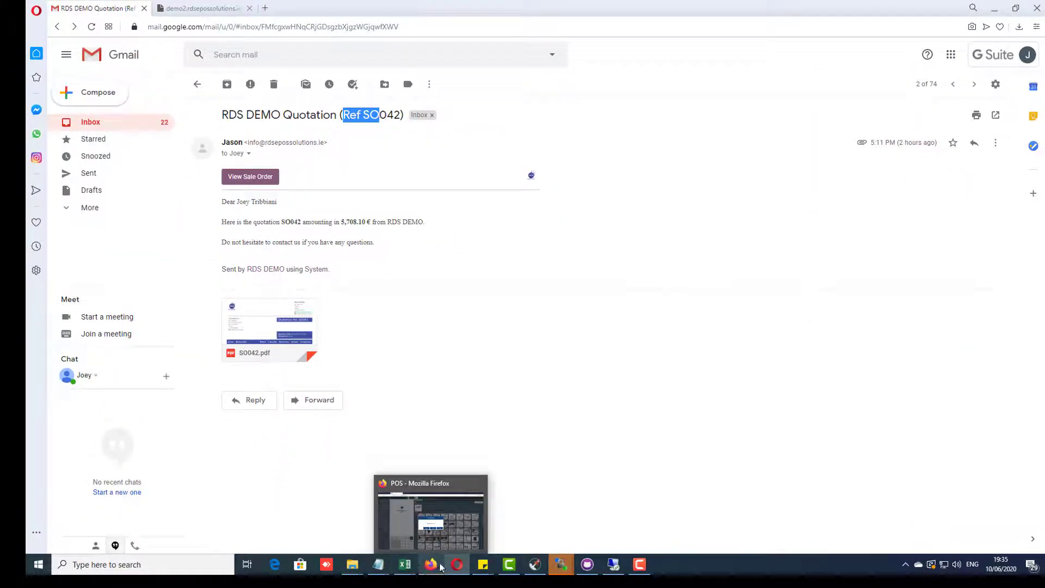
Switch back to Firefox and bring up the Sales quotations list in the back-office system
{"action": "left_click", "coordinate": [433, 565]}
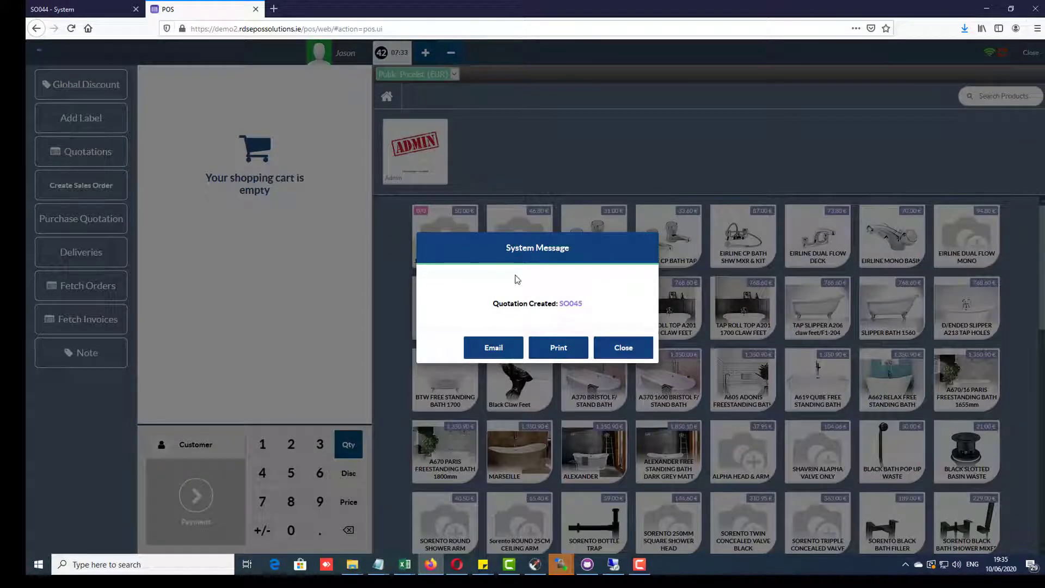
{"action": "left_click", "coordinate": [87, 9]}
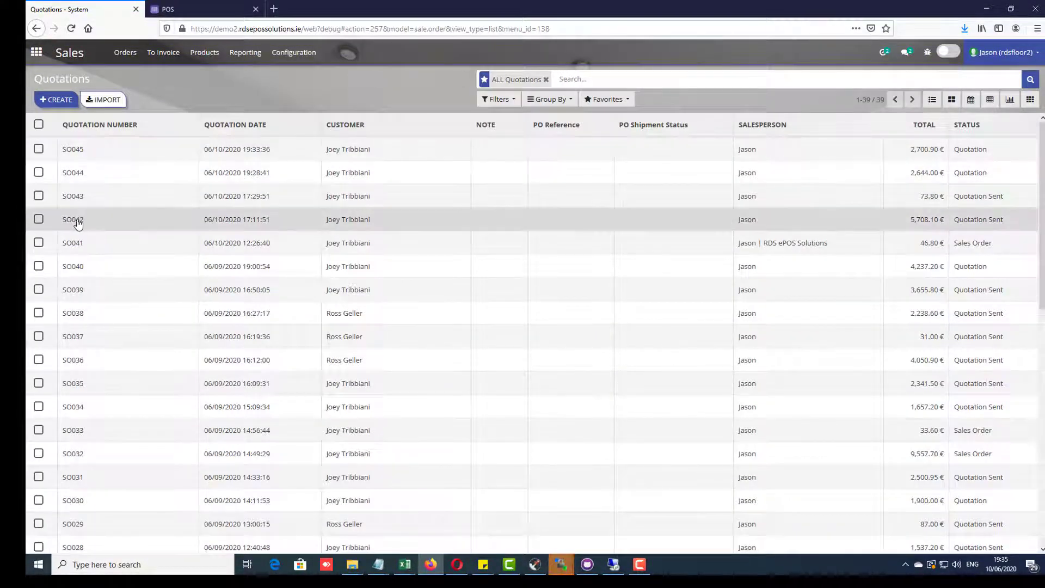
Open the sent quotation totalling 5,708.10 € and start scheduling an activity of type Call for it
{"action": "left_click", "coordinate": [80, 223]}
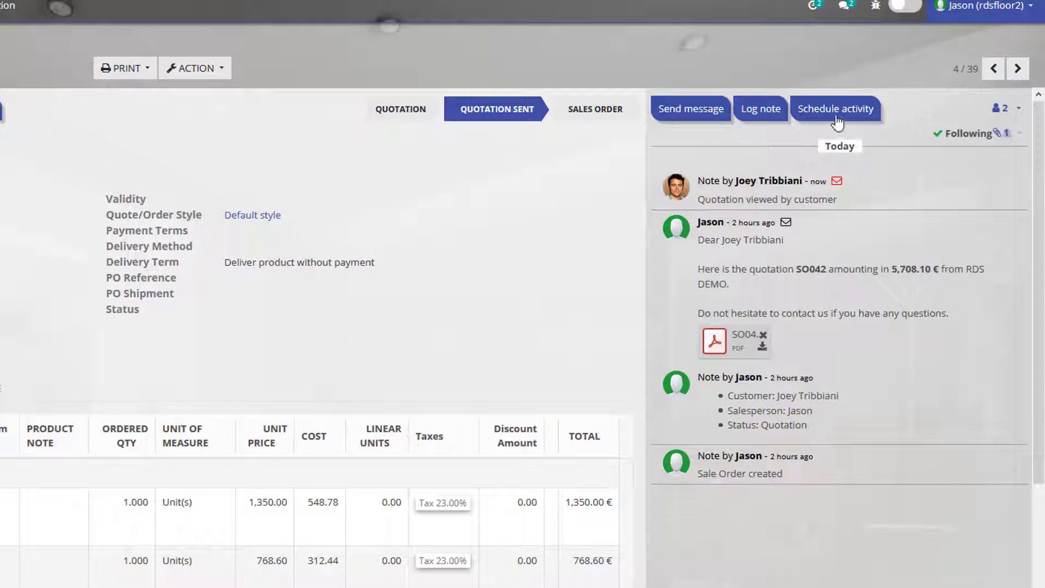
{"action": "left_click", "coordinate": [809, 111]}
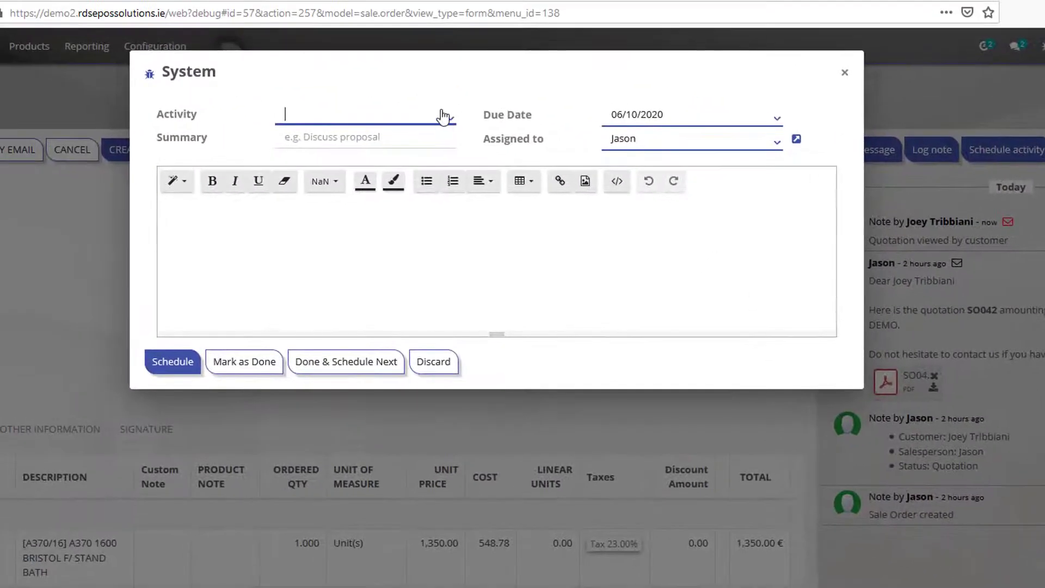
{"action": "left_click", "coordinate": [442, 117]}
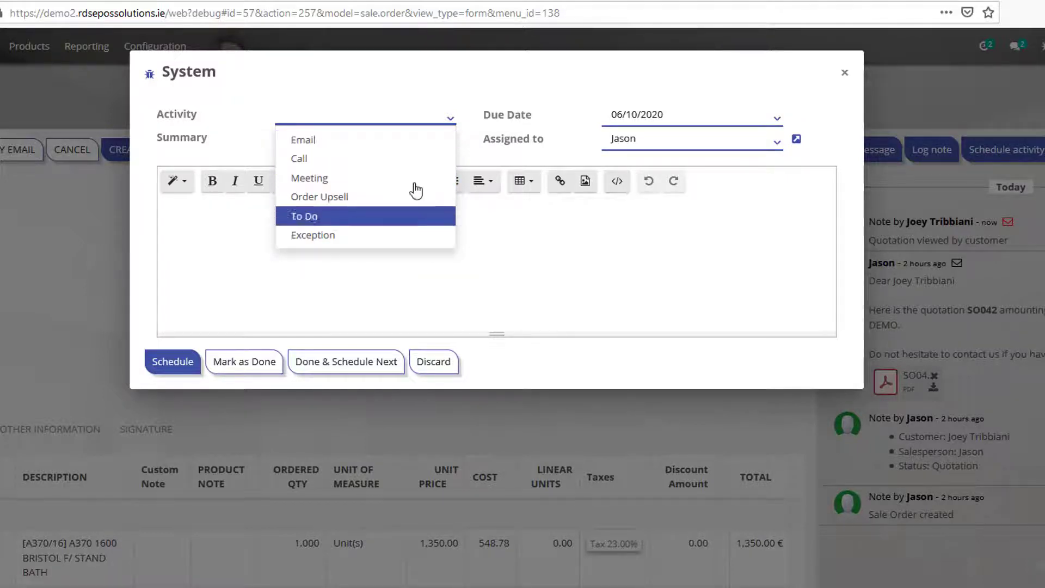
{"action": "left_click", "coordinate": [361, 159]}
Set the call activity's summary to "NO reply from customer" and its description to "asdasdas"
{"action": "left_click", "coordinate": [297, 138]}
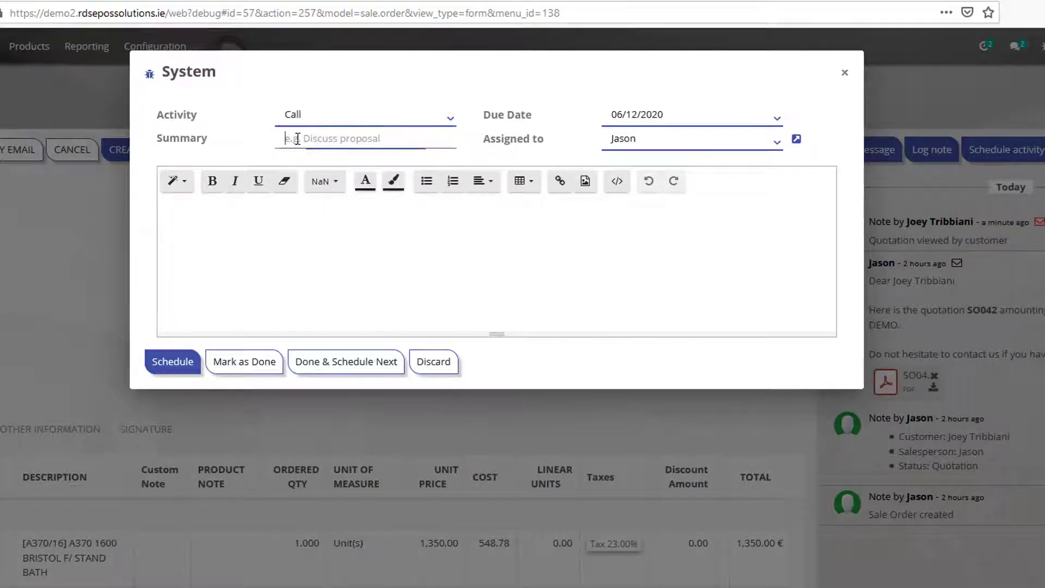
{"action": "type", "text": "NO reply from customer"}
{"action": "left_click", "coordinate": [245, 245]}
{"action": "type", "text": "asdasdas"}
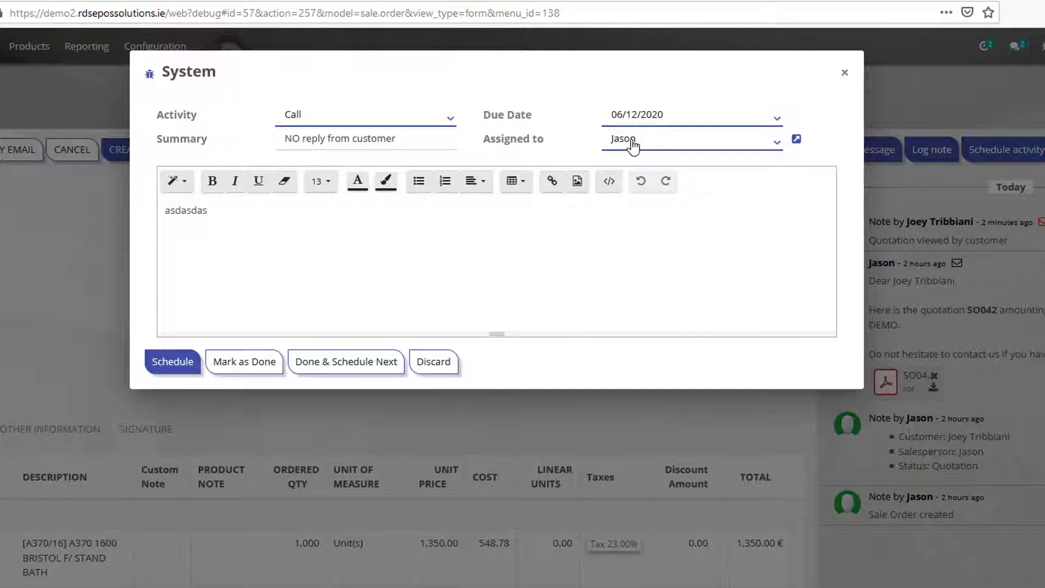
Try Accounts as the call's assignee, set it back to the quotation's salesperson, and schedule the activity
{"action": "left_click", "coordinate": [655, 139]}
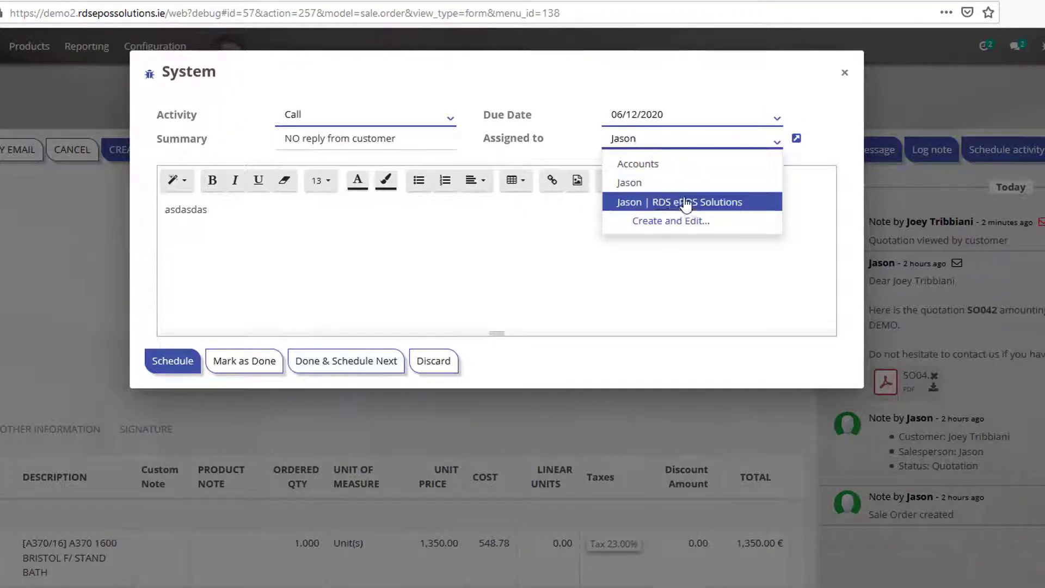
{"action": "left_click", "coordinate": [634, 171]}
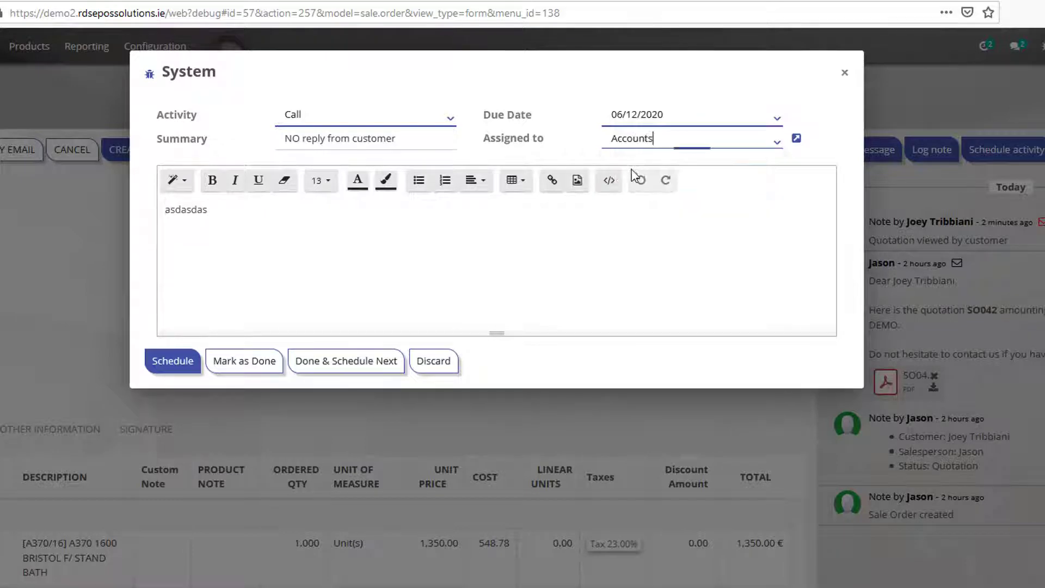
{"action": "left_click", "coordinate": [680, 140]}
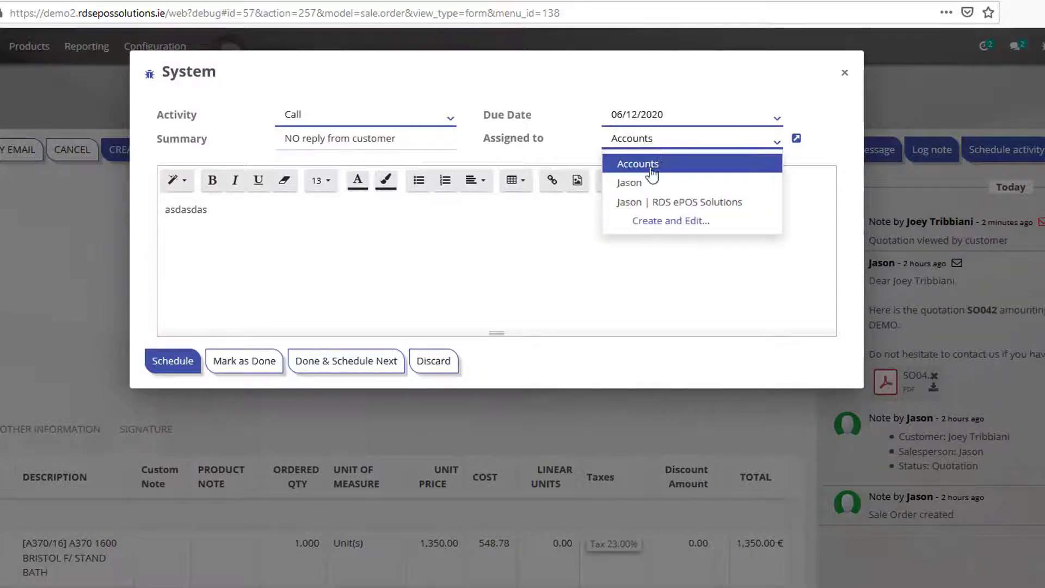
{"action": "left_click", "coordinate": [629, 182]}
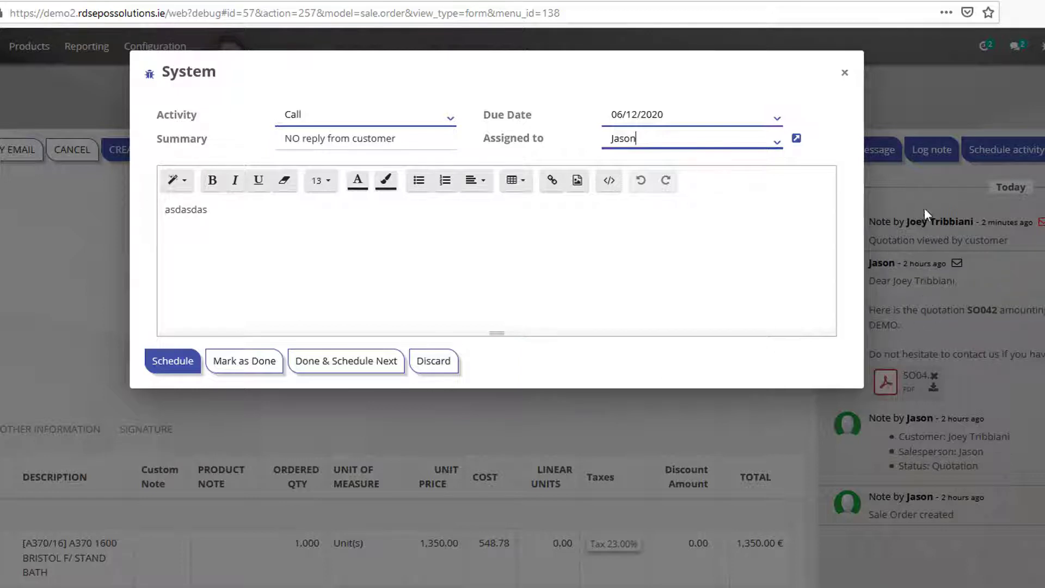
{"action": "left_click", "coordinate": [165, 364]}
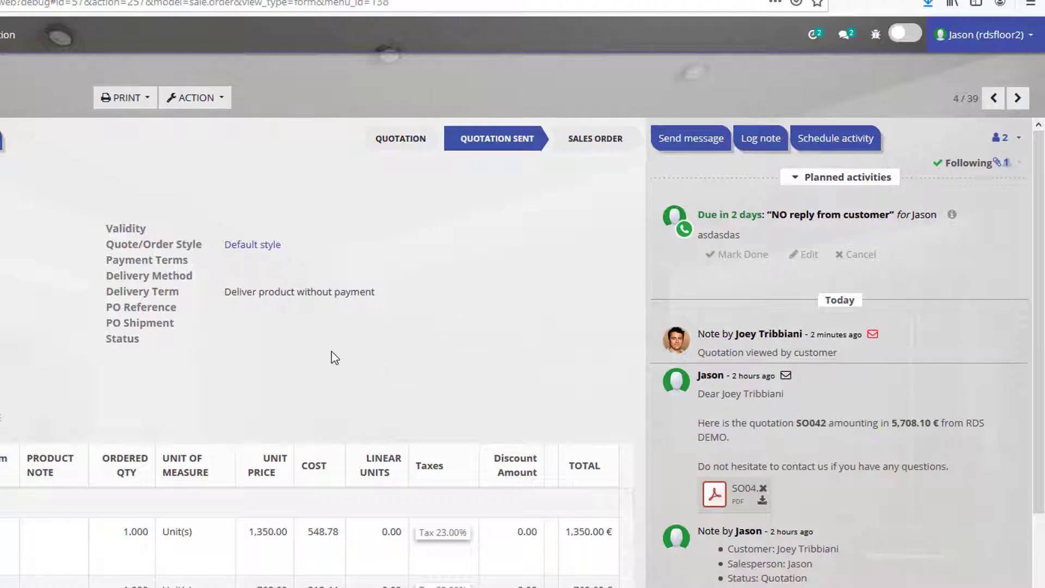
{"action": "scroll", "coordinate": [334, 357], "scroll_direction": "down", "scroll_amount": 3}
{"action": "scroll", "coordinate": [324, 359], "scroll_direction": "up", "scroll_amount": 3}
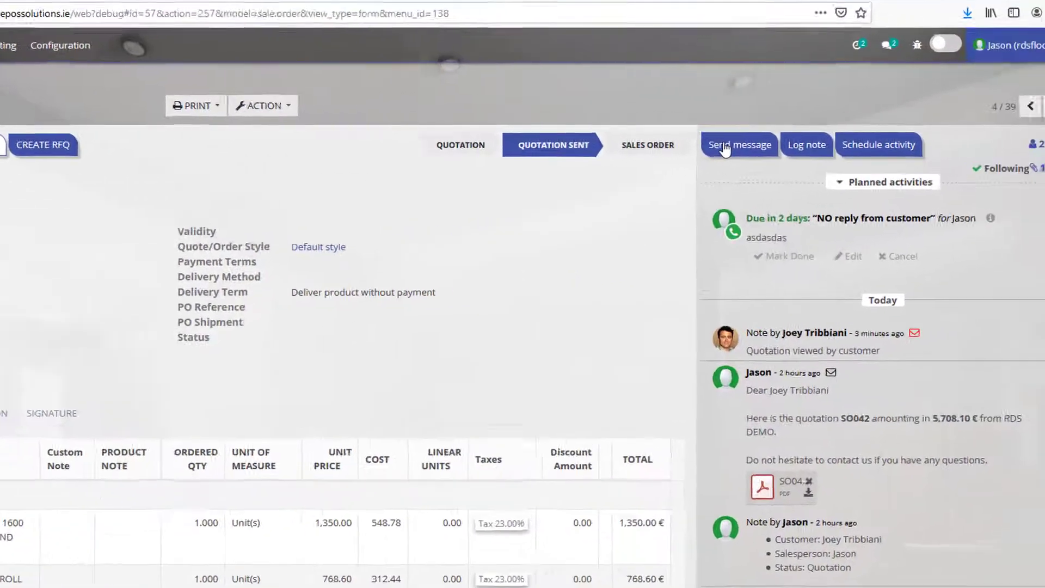
Draft a follower message, switch to an internal note instead, replace the text with "dgd" and log it
{"action": "left_click", "coordinate": [724, 148]}
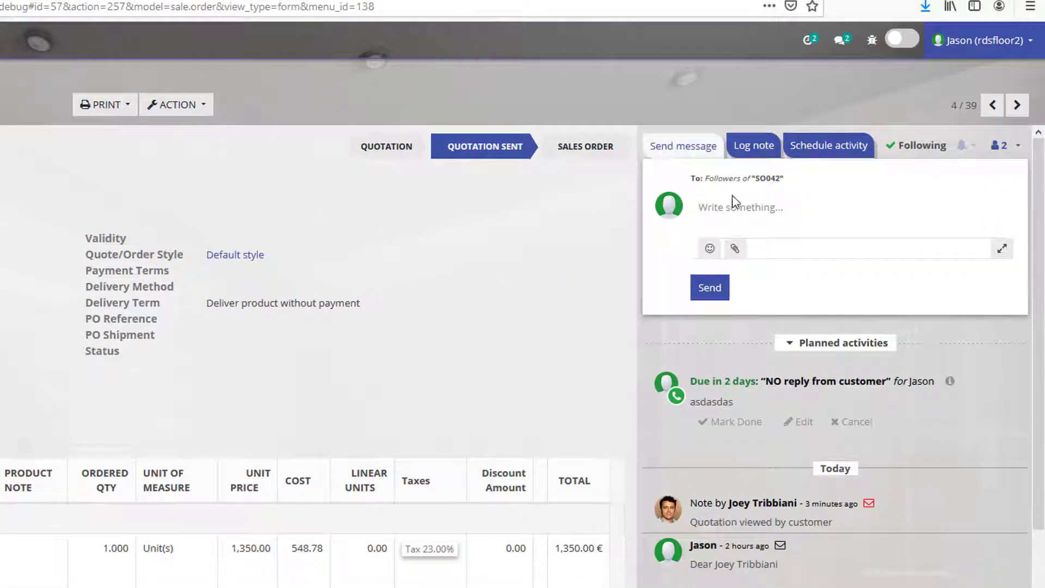
{"action": "type", "text": "jhjahdjhasjdhasjd"}
{"action": "left_click", "coordinate": [745, 154]}
{"action": "double_click", "coordinate": [733, 189]}
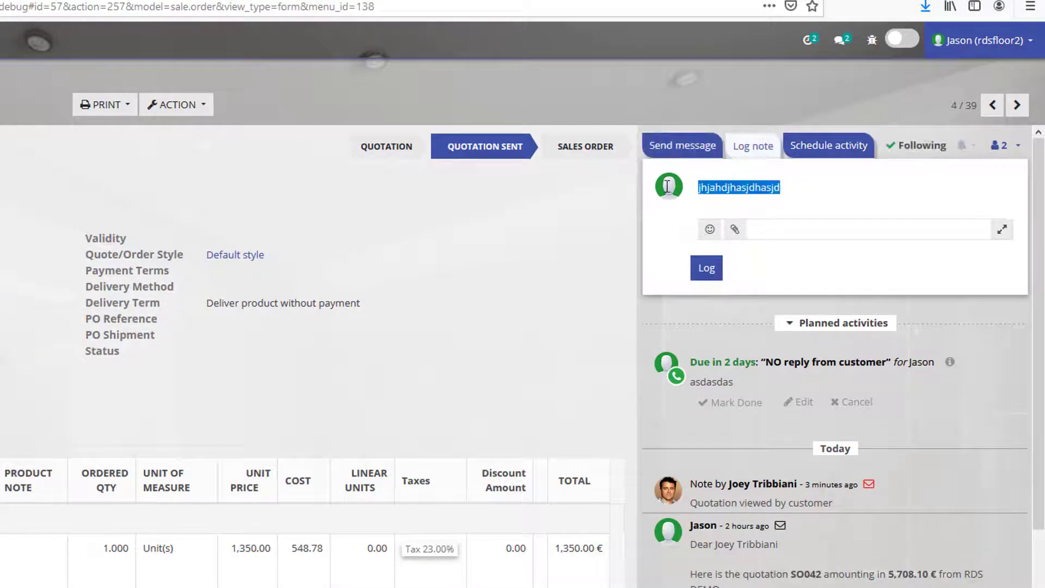
{"action": "key", "text": "BackSpace"}
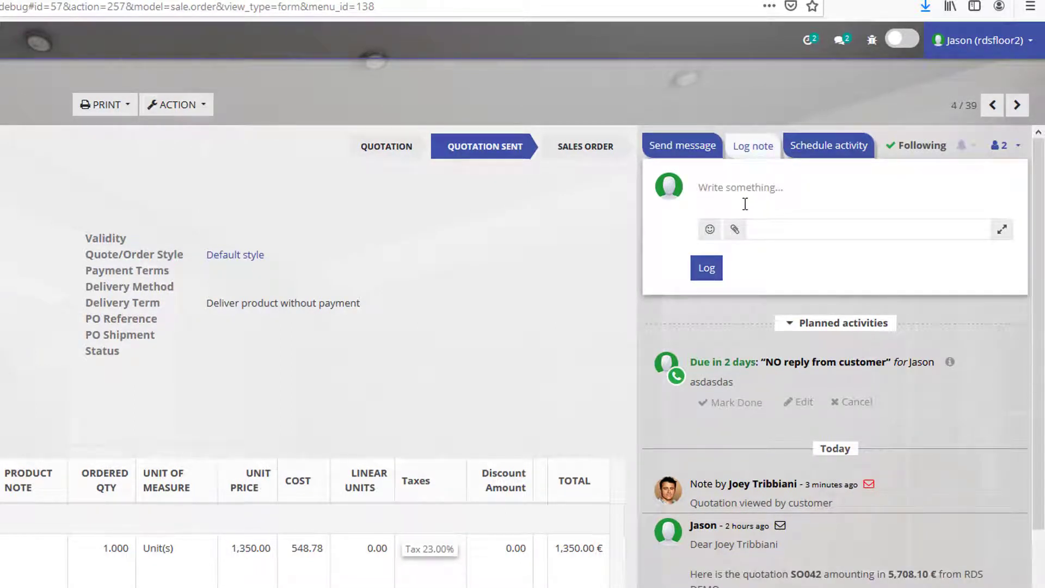
{"action": "type", "text": "dgd"}
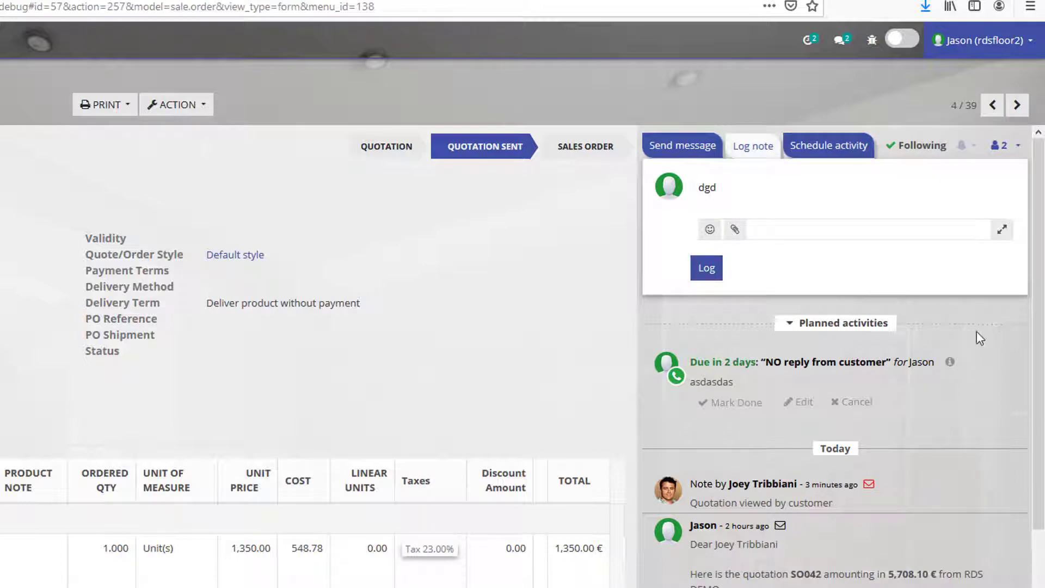
{"action": "left_click", "coordinate": [706, 268]}
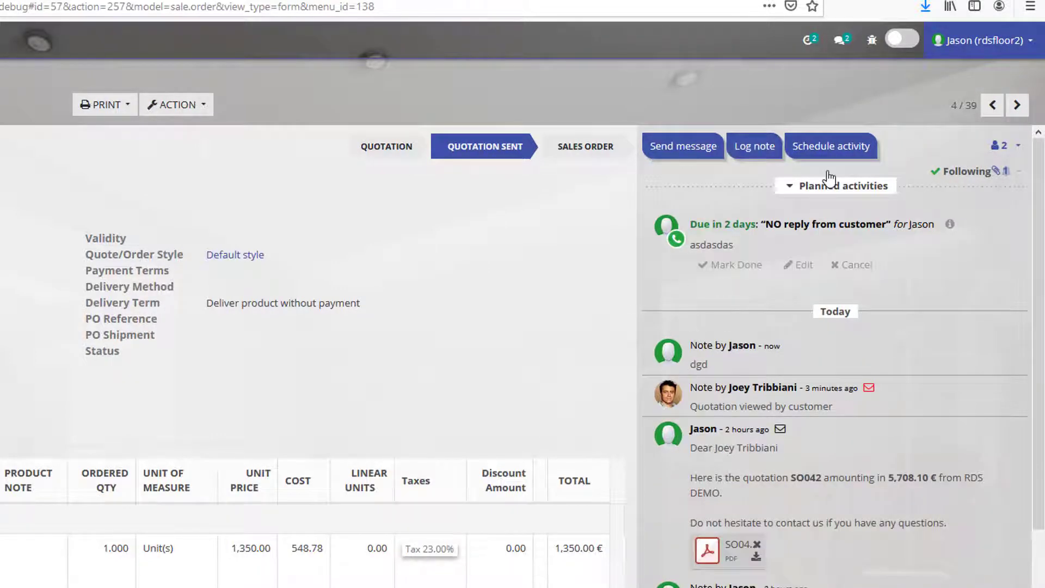
Review the quotation's notification subscription options and its list of followers
{"action": "left_click", "coordinate": [1018, 173]}
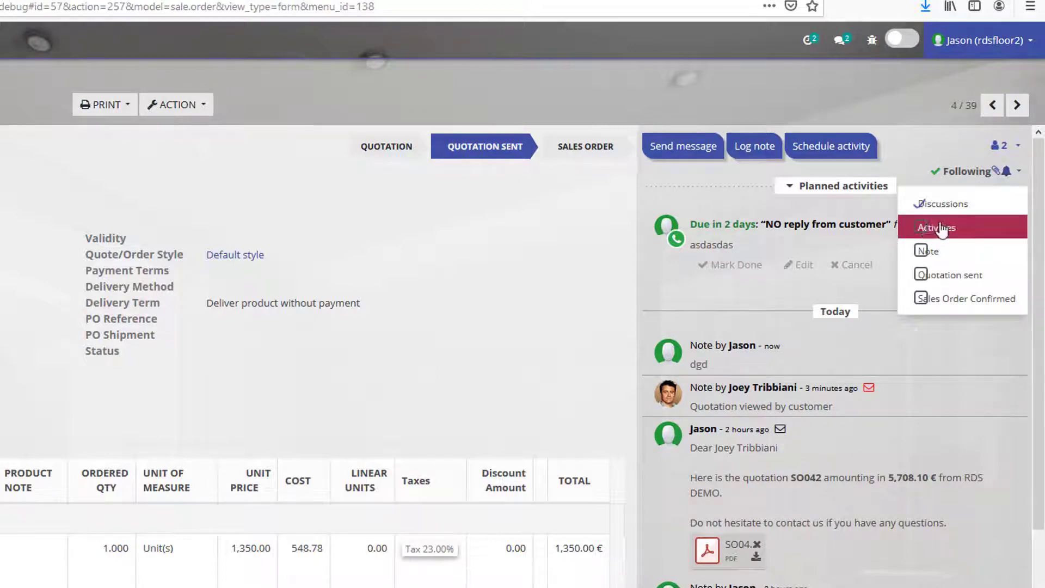
{"action": "left_click", "coordinate": [858, 244]}
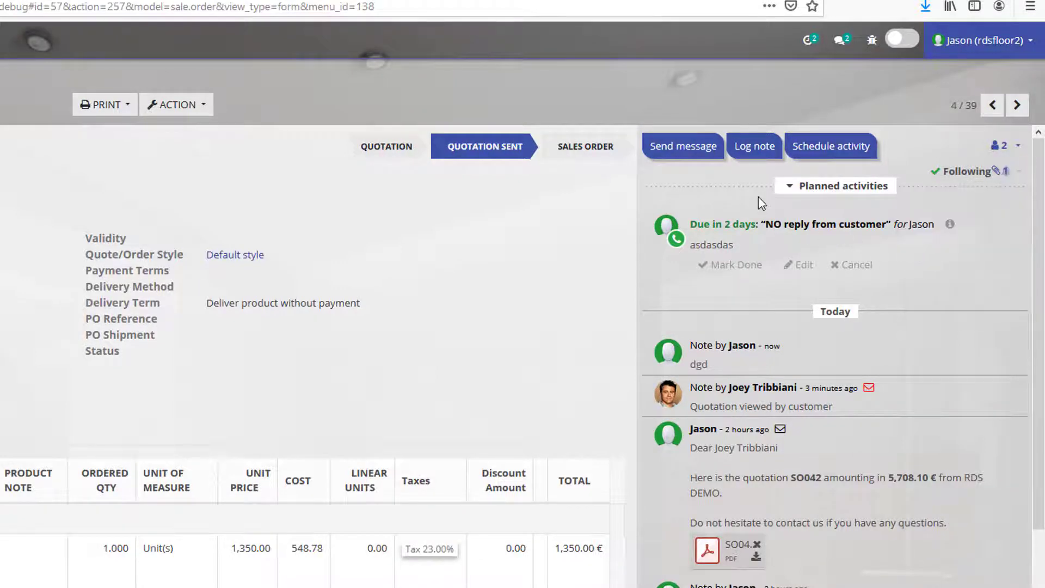
{"action": "left_click", "coordinate": [1013, 145]}
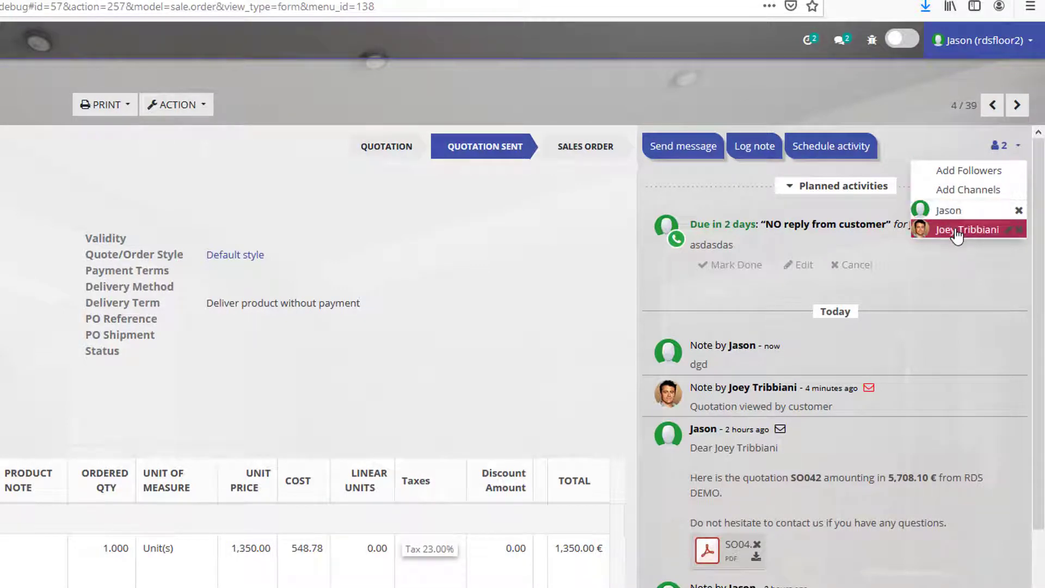
Try to invite an additional contact as follower, searching by name and saving the contact form without an e-mail
{"action": "left_click", "coordinate": [946, 172]}
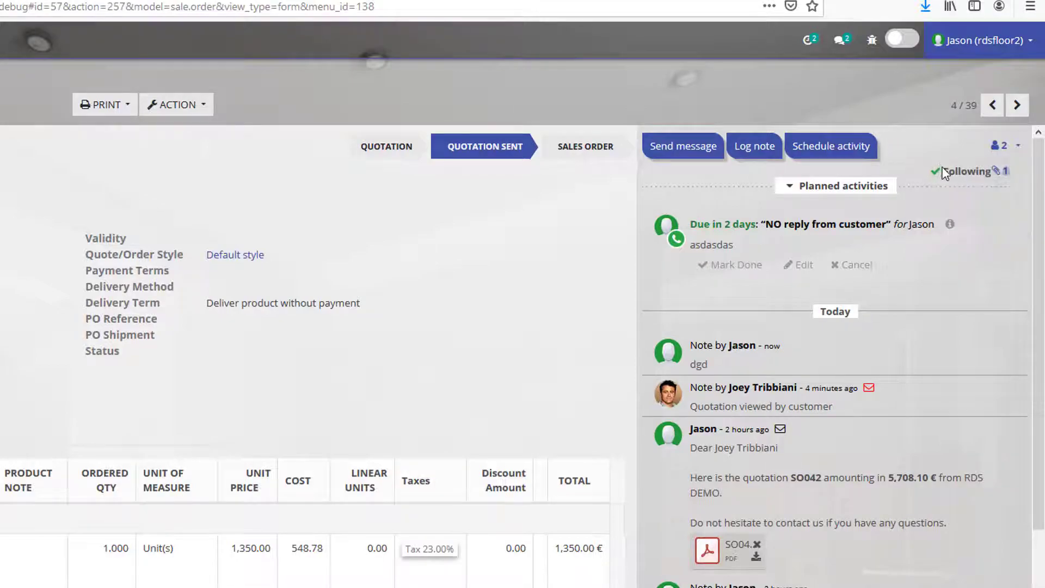
{"action": "left_click", "coordinate": [113, 112]}
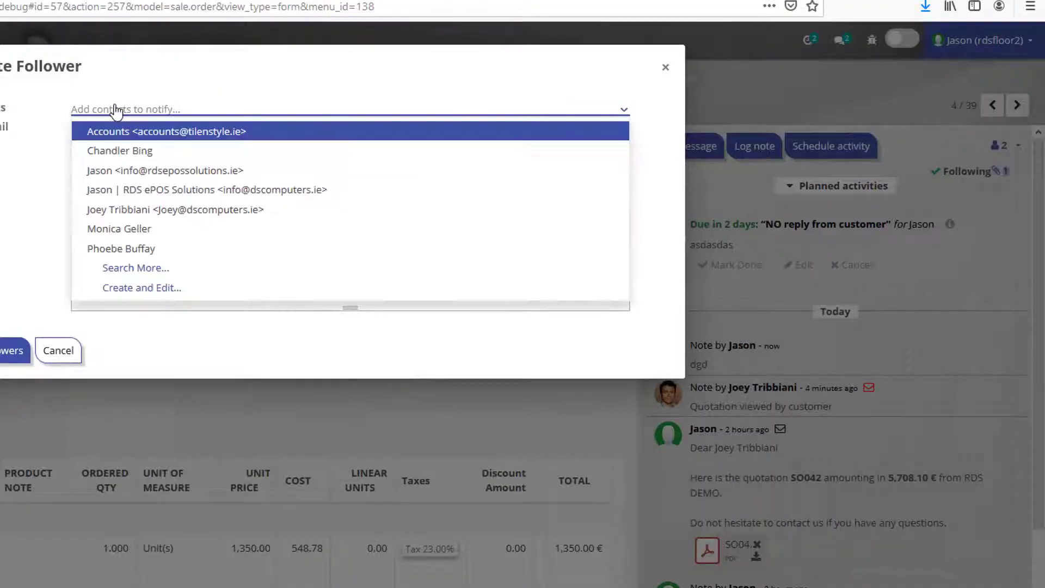
{"action": "type", "text": "MOn"}
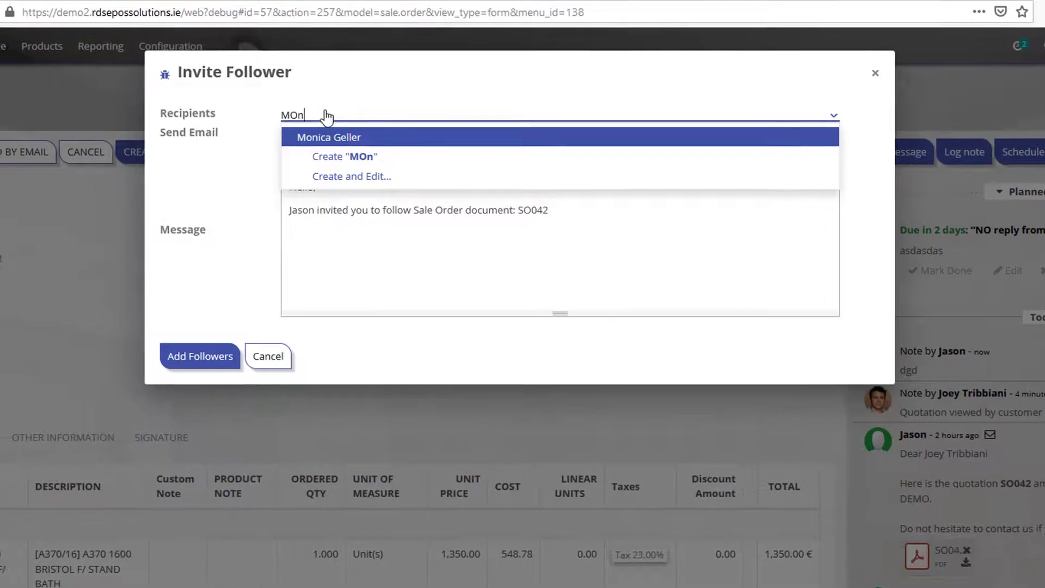
{"action": "left_click", "coordinate": [324, 139]}
{"action": "left_click", "coordinate": [205, 365]}
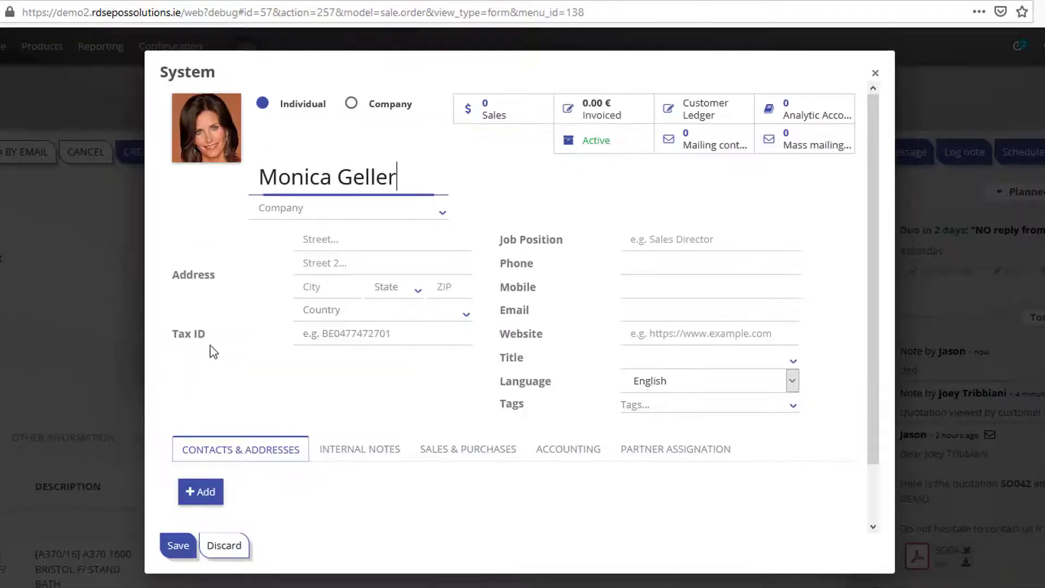
{"action": "left_click", "coordinate": [179, 545]}
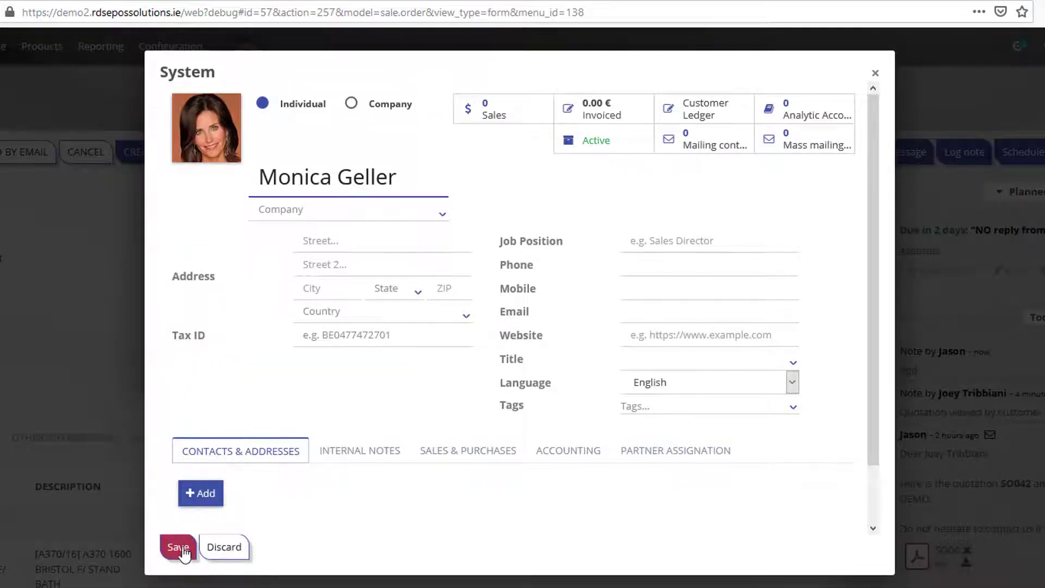
Try choosing the same contact as recipient again, discard a new sub-contact, save the form and submit the invitation
{"action": "left_click", "coordinate": [312, 124]}
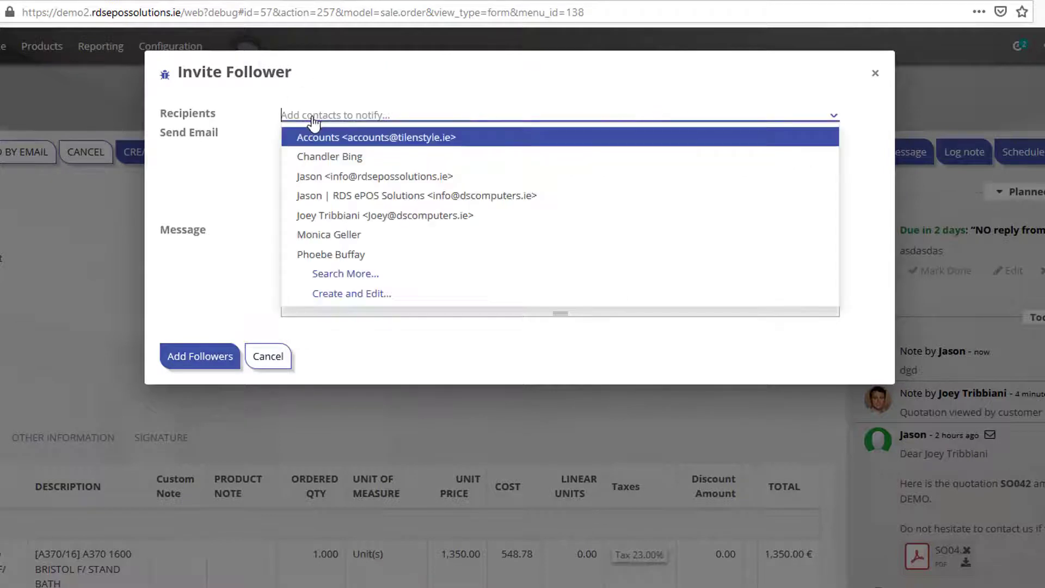
{"action": "left_click", "coordinate": [367, 233]}
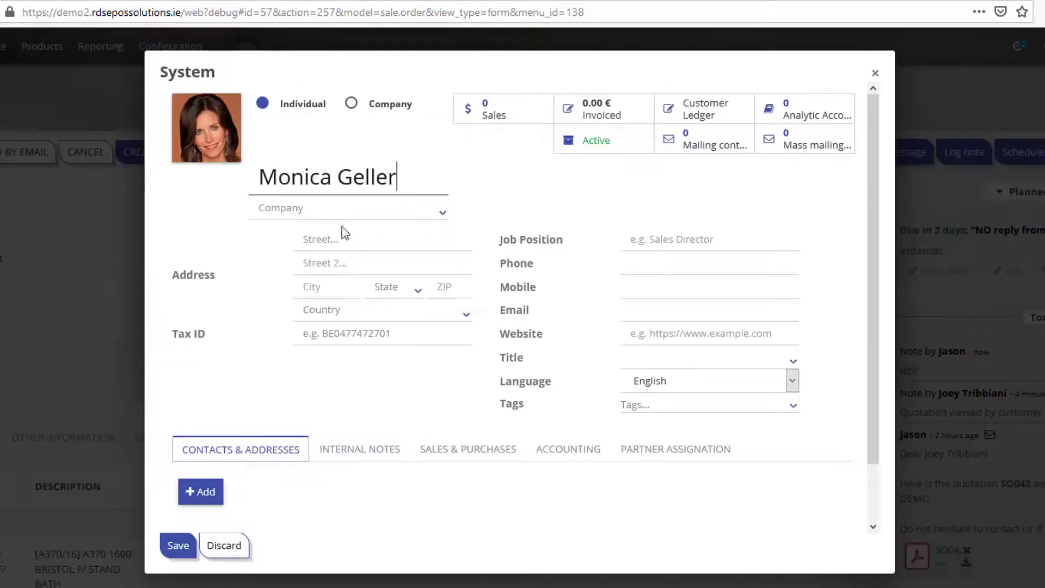
{"action": "left_click", "coordinate": [197, 491]}
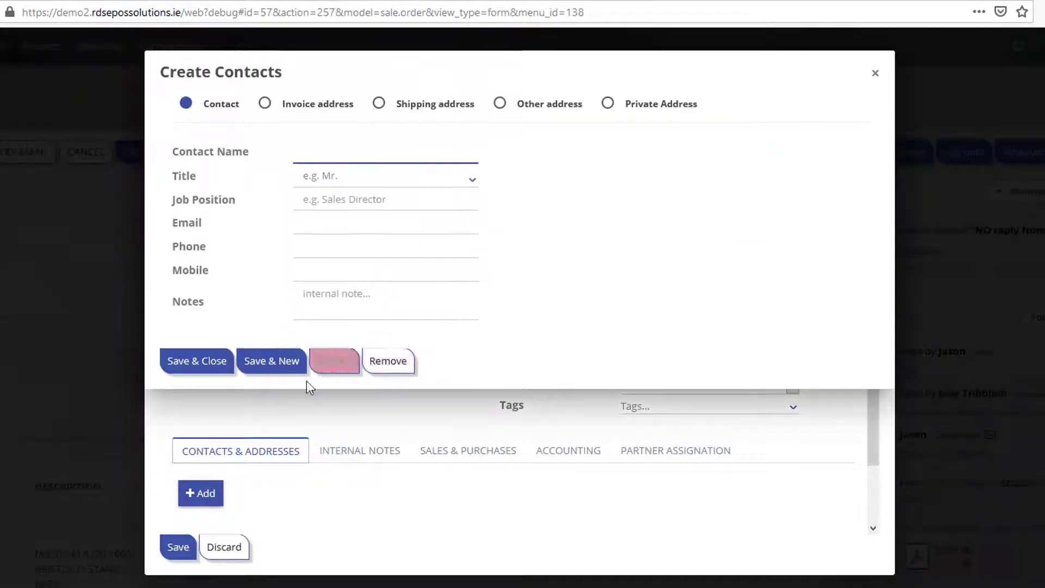
{"action": "left_click", "coordinate": [333, 360]}
{"action": "left_click", "coordinate": [178, 546]}
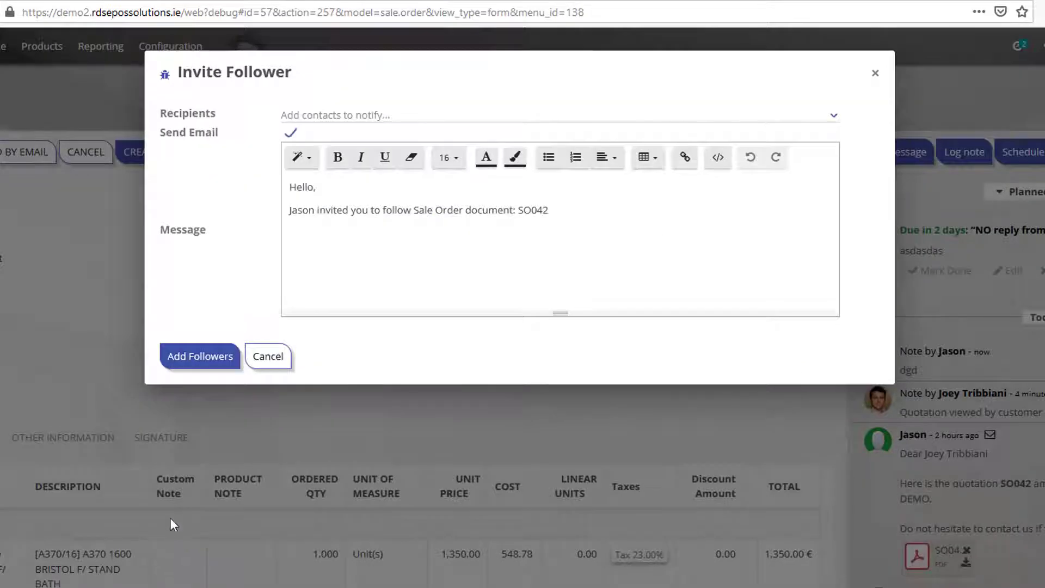
{"action": "left_click", "coordinate": [195, 364]}
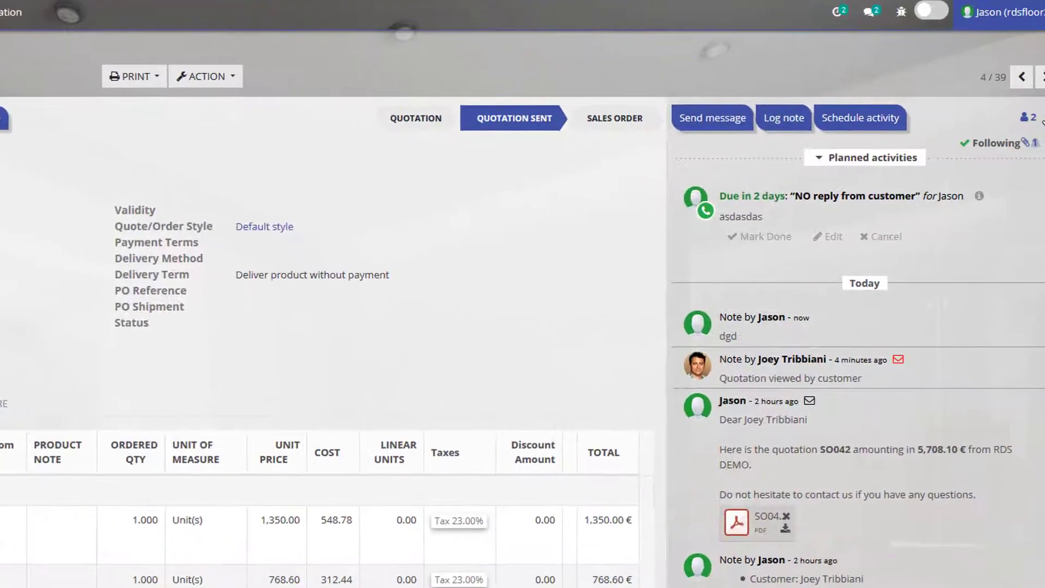
Open the follower list of the quotation and start inviting an additional follower
{"action": "left_click", "coordinate": [974, 106]}
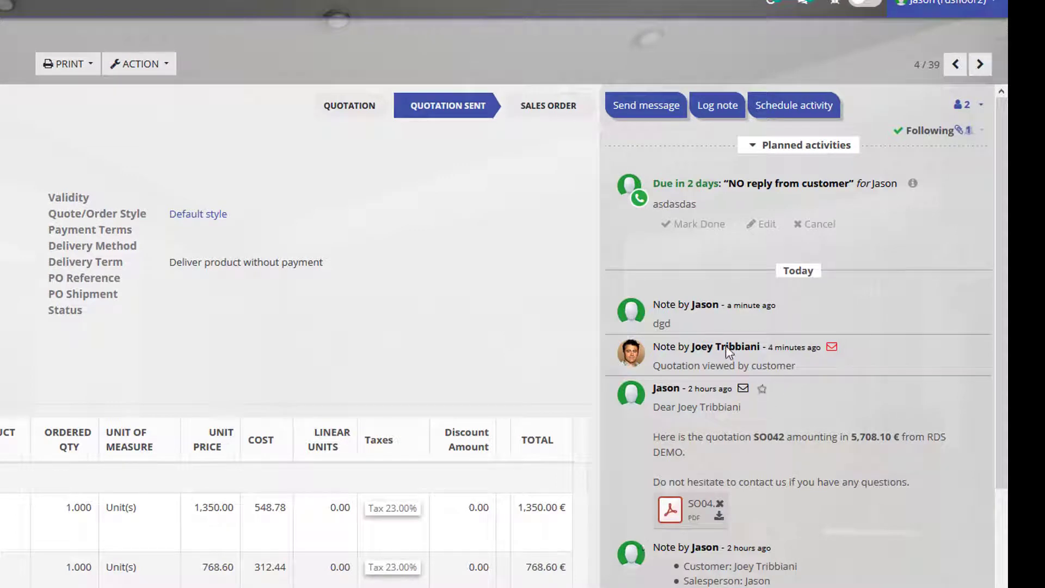
{"action": "left_click", "coordinate": [961, 104]}
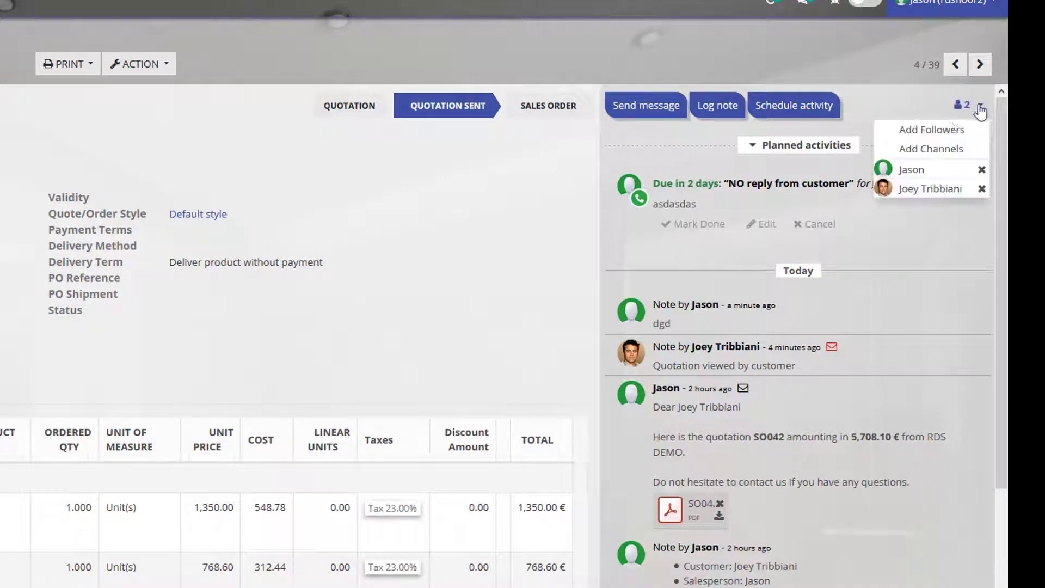
{"action": "left_click", "coordinate": [920, 132]}
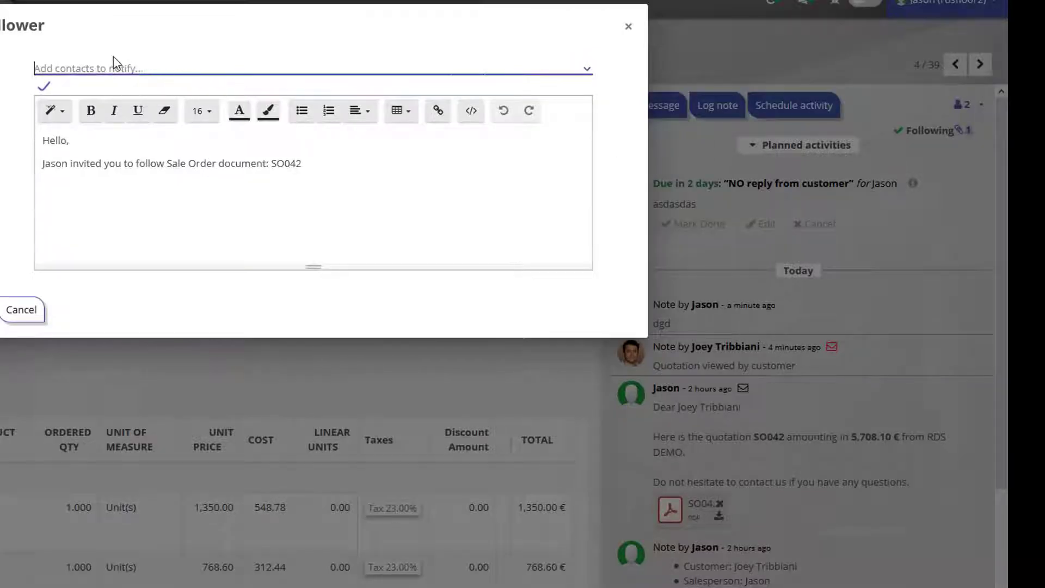
{"action": "left_click", "coordinate": [132, 67]}
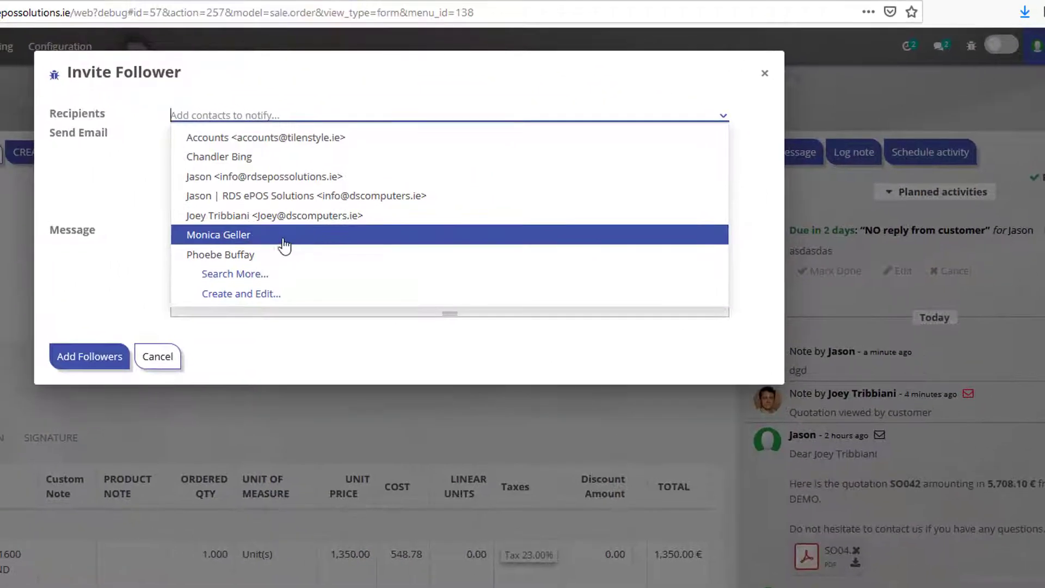
{"action": "left_click", "coordinate": [226, 229]}
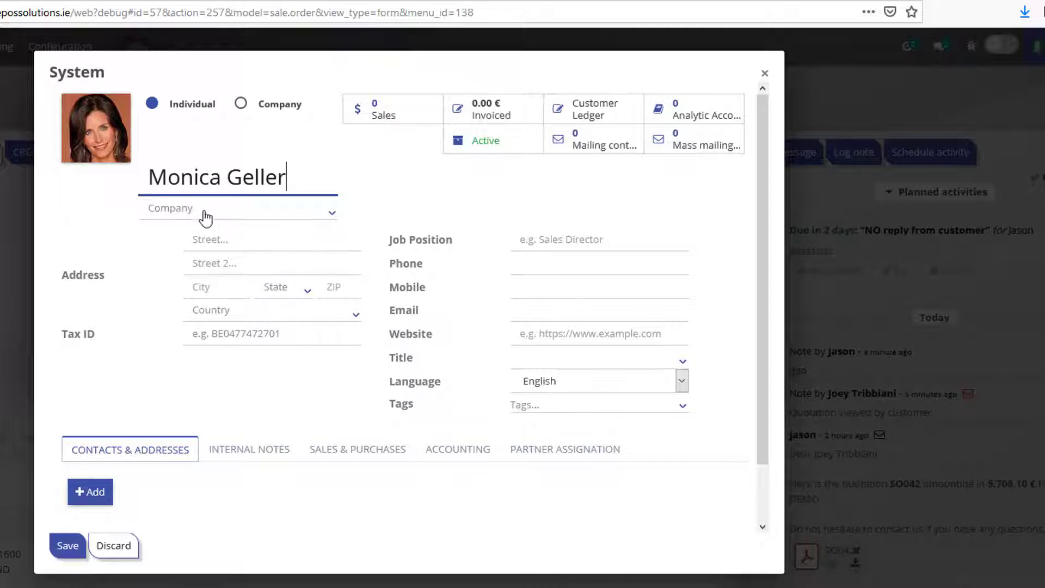
{"action": "left_click", "coordinate": [517, 294]}
{"action": "left_click", "coordinate": [524, 311]}
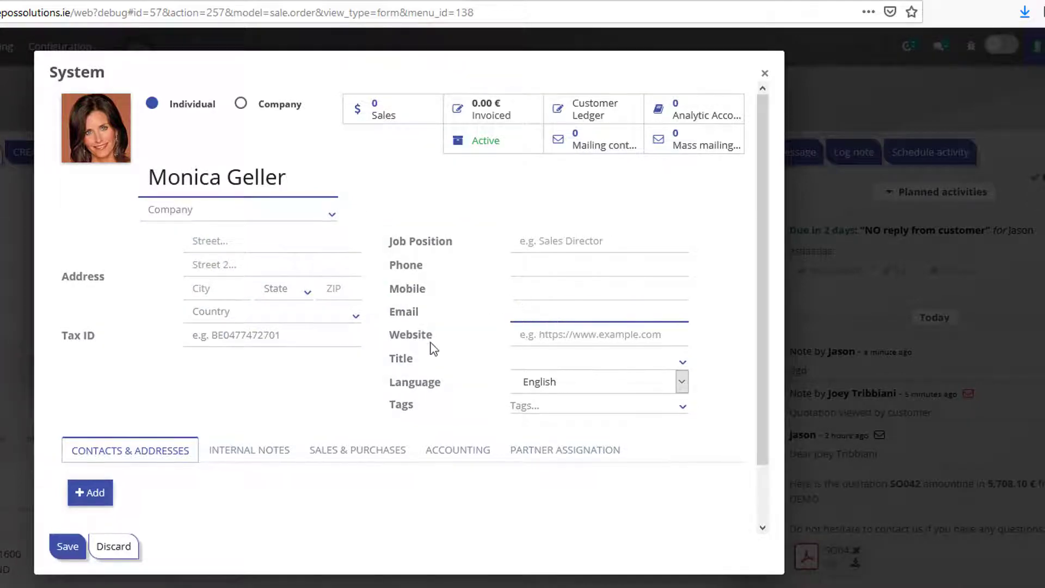
{"action": "left_click", "coordinate": [113, 546]}
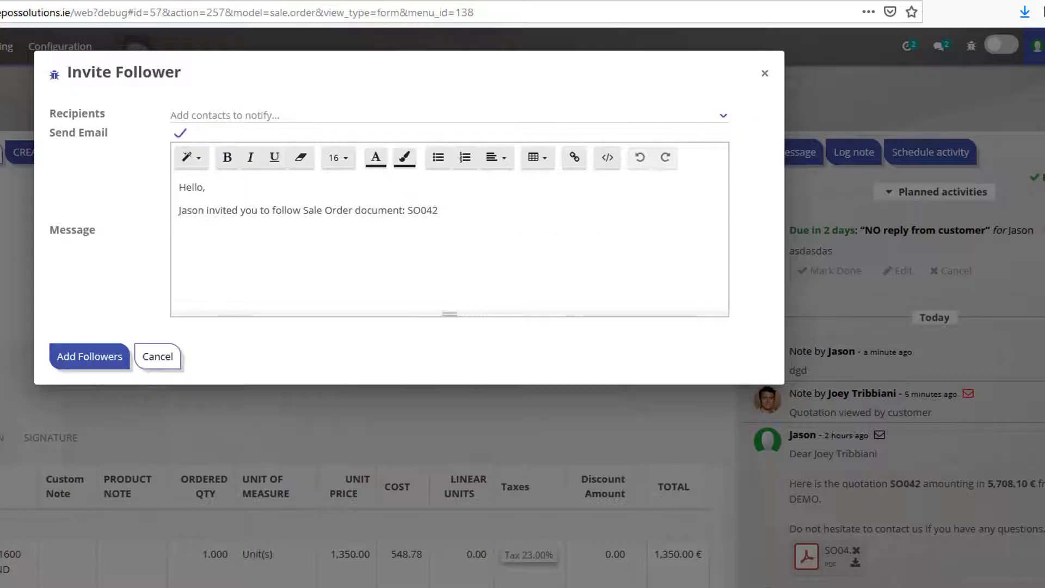
Find a different contact by name as the invitation's recipient and add that contact as a follower of the quotation
{"action": "left_click", "coordinate": [486, 118]}
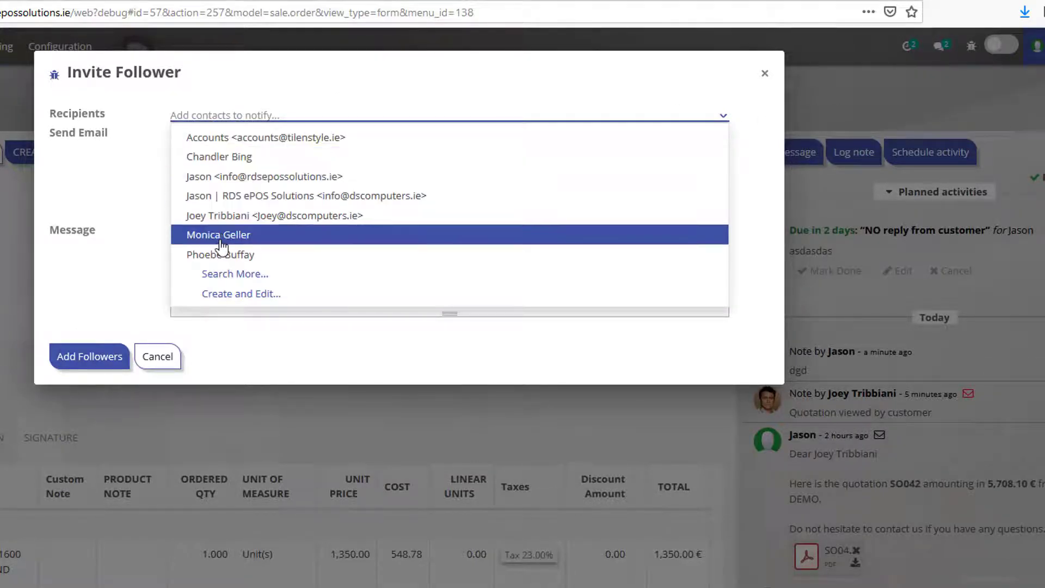
{"action": "type", "text": "ro"}
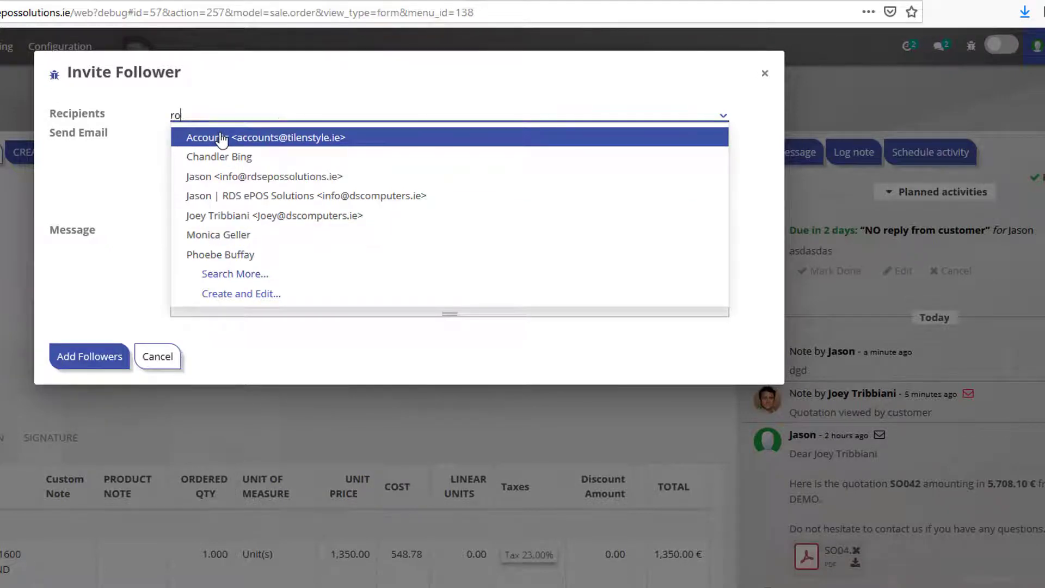
{"action": "left_click", "coordinate": [221, 138]}
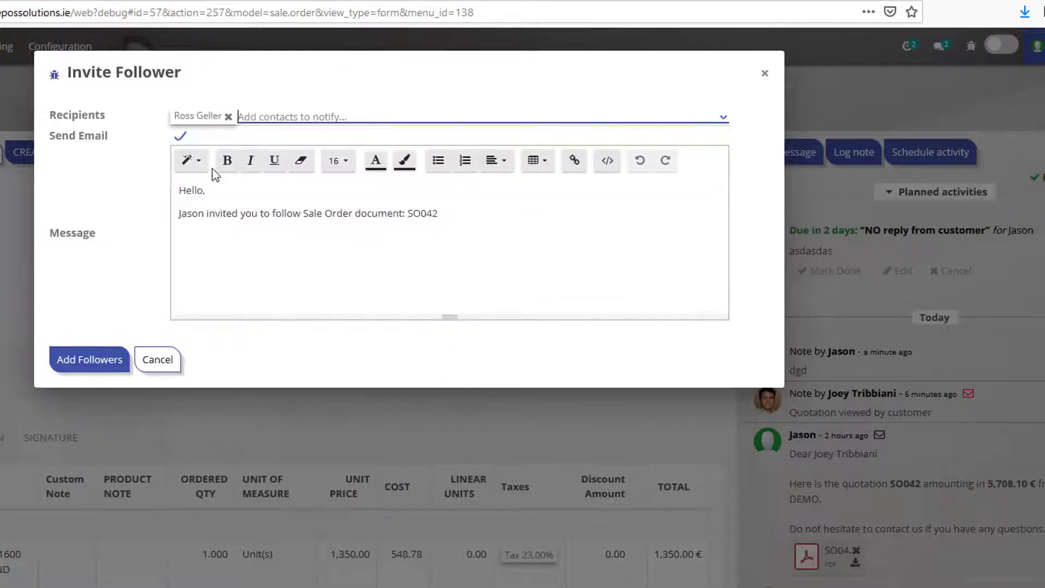
{"action": "left_click", "coordinate": [82, 359]}
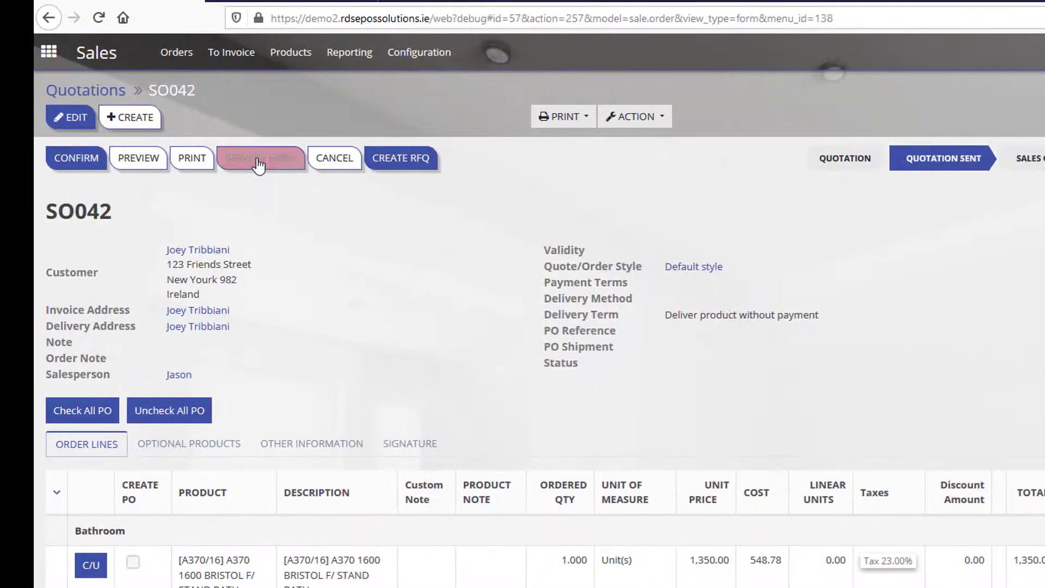
Examine the recipients in the quotation's e-mail draft, including the document followers, and close the draft without sending
{"action": "left_click", "coordinate": [256, 157]}
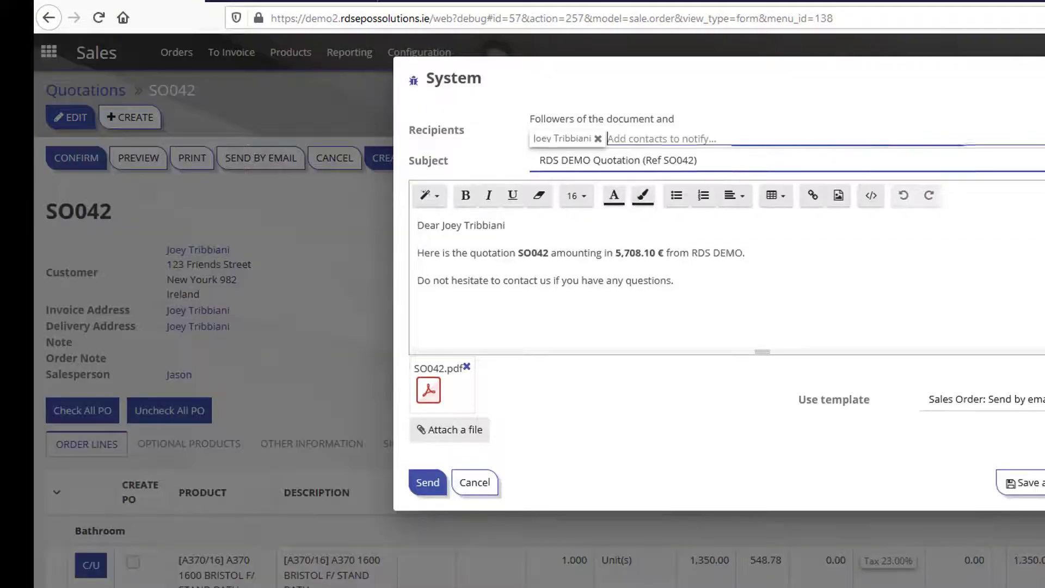
{"action": "left_click", "coordinate": [701, 142]}
{"action": "left_click", "coordinate": [701, 142]}
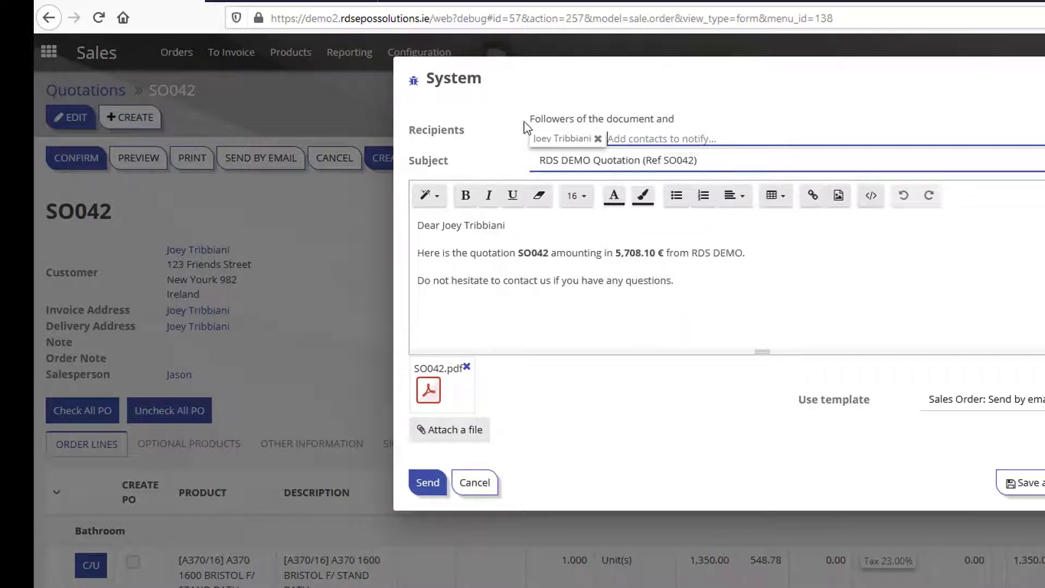
{"action": "left_click", "coordinate": [543, 120]}
{"action": "left_click_drag", "start_coordinate": [543, 120], "coordinate": [676, 126]}
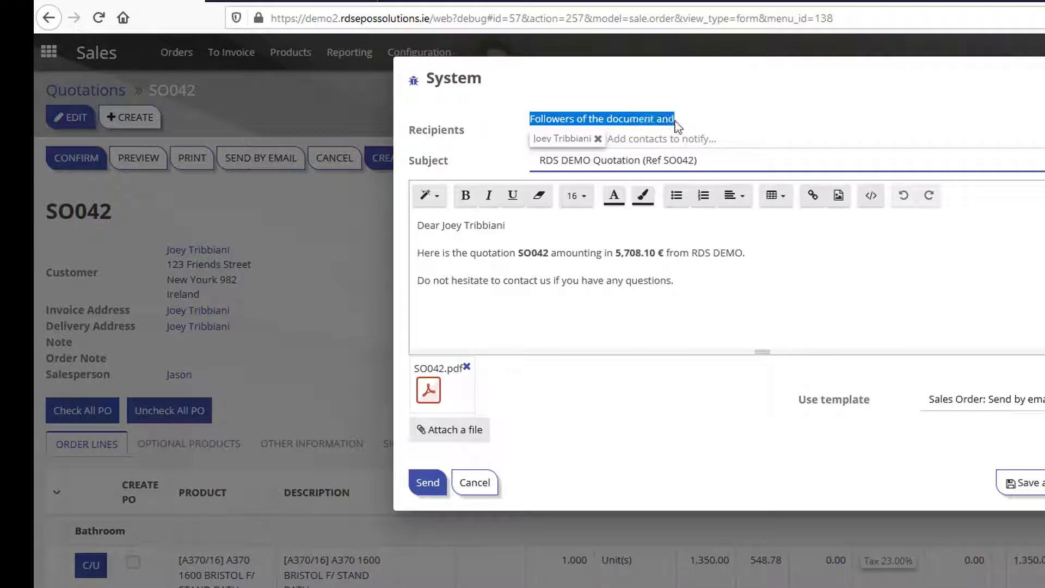
{"action": "left_click", "coordinate": [527, 121]}
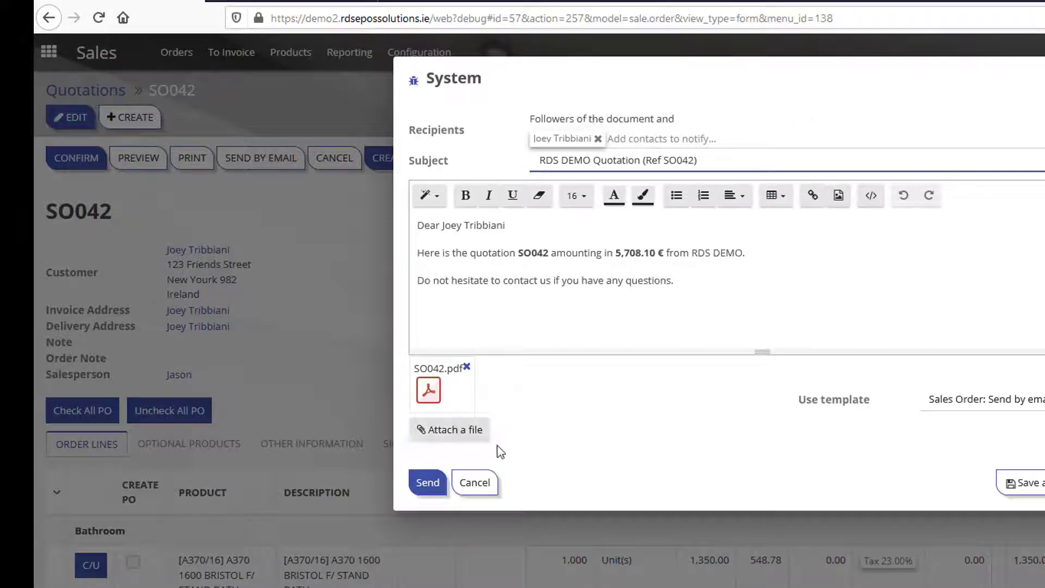
{"action": "left_click", "coordinate": [477, 483]}
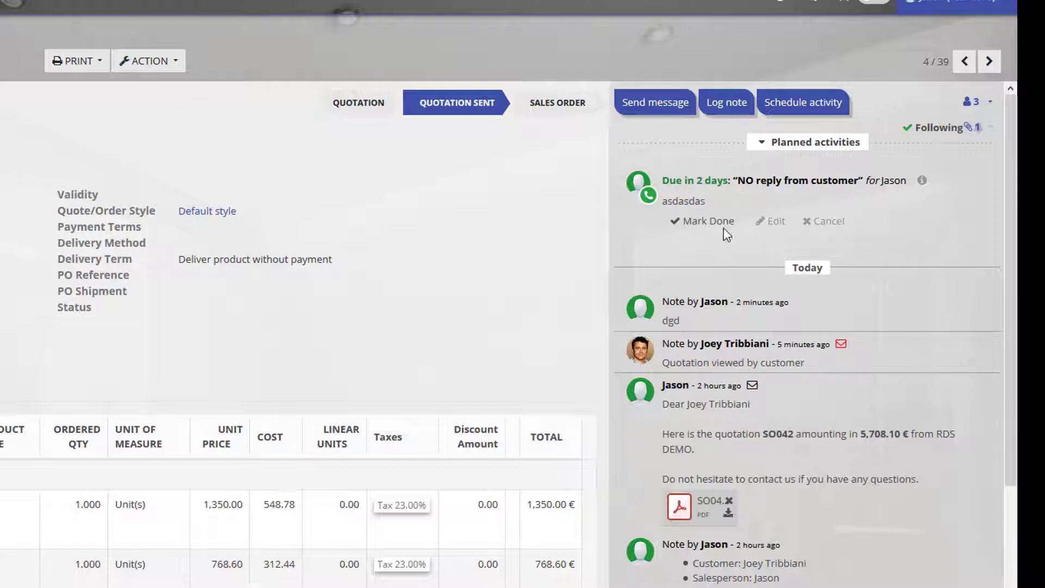
Review the quotation's communication log, the activity types offered for scheduling, and the note about the customer viewing it, discarding the new activity
{"action": "scroll", "coordinate": [724, 228], "scroll_direction": "down", "scroll_amount": 4}
{"action": "scroll", "coordinate": [727, 272], "scroll_direction": "up", "scroll_amount": 4}
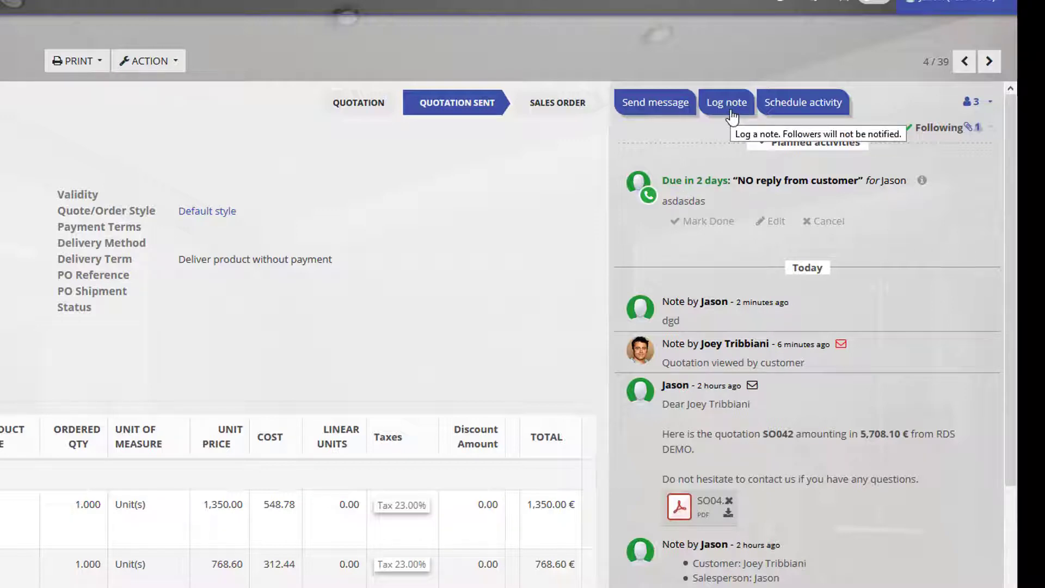
{"action": "left_click", "coordinate": [797, 108]}
{"action": "left_click", "coordinate": [143, 73]}
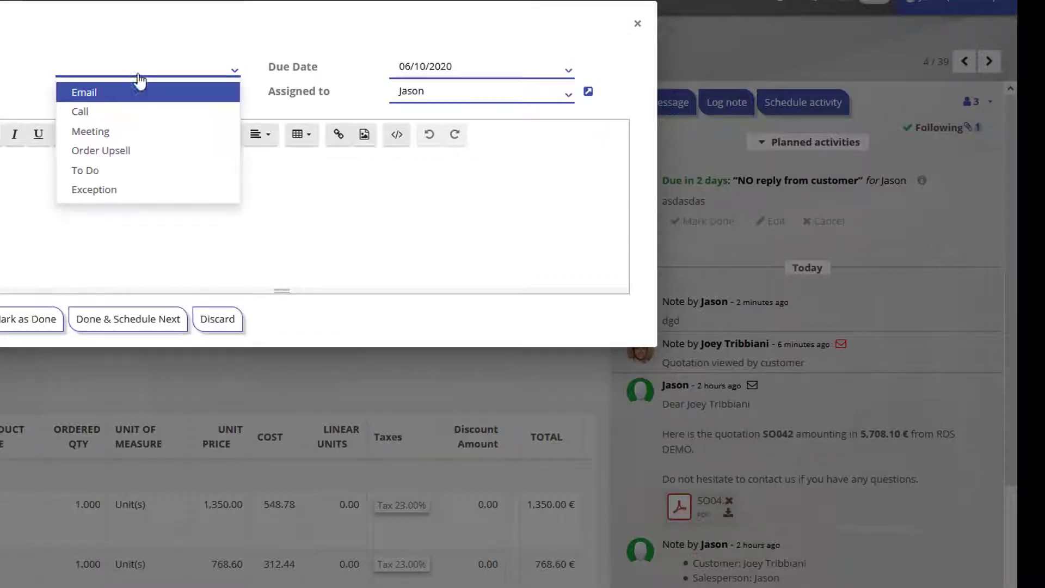
{"action": "left_click", "coordinate": [10, 208]}
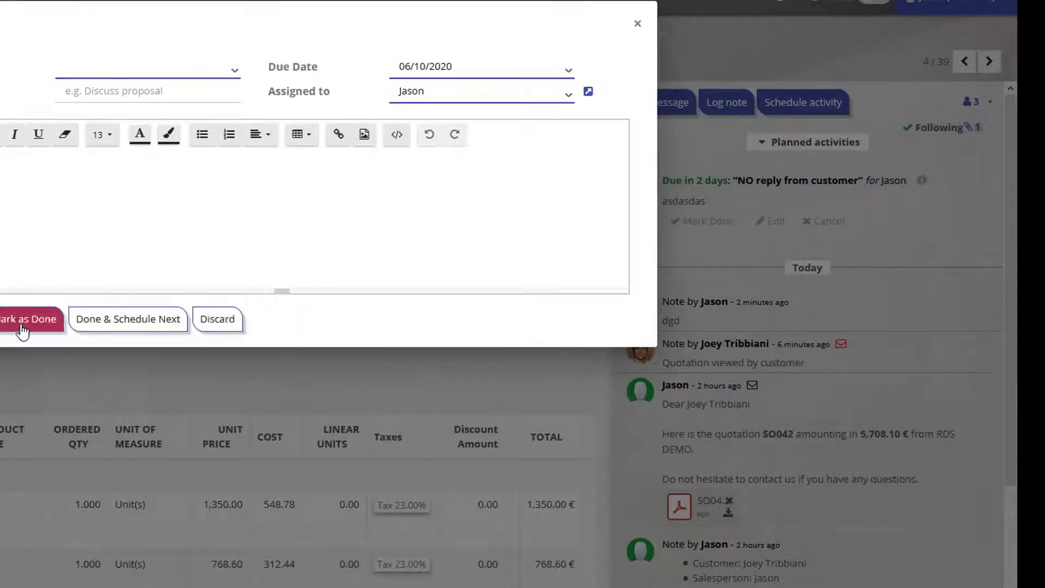
{"action": "left_click", "coordinate": [218, 320]}
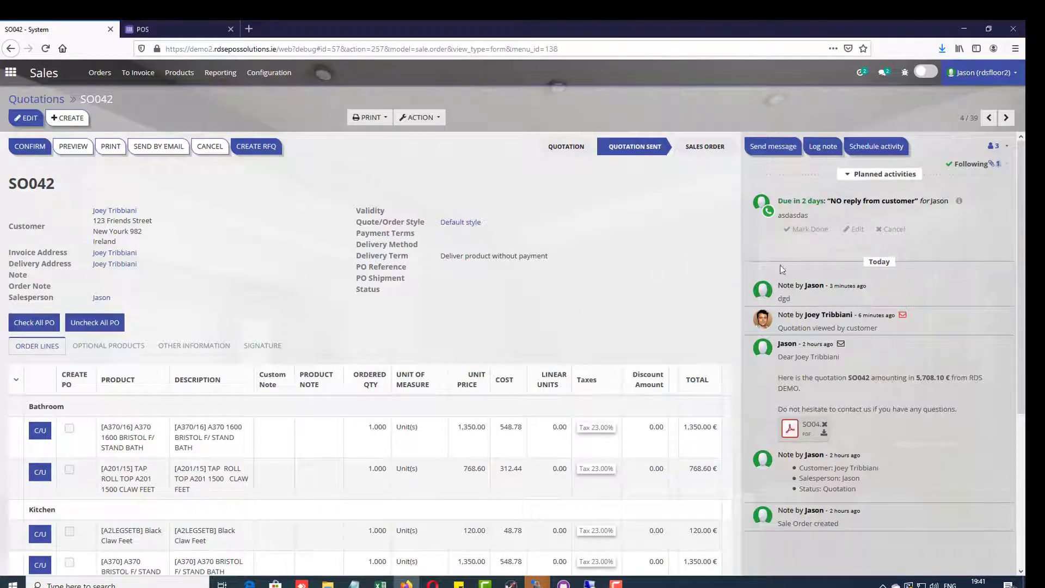
{"action": "left_click_drag", "start_coordinate": [777, 328], "coordinate": [876, 324]}
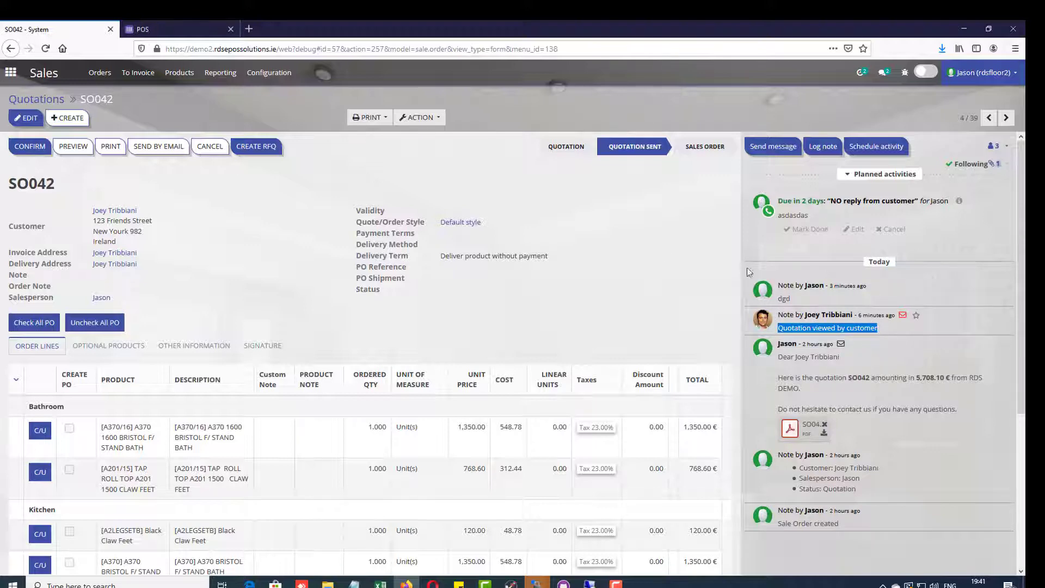
Switch to the customer's Gmail in Opera and open the newest RDS DEMO quotation e-mail from the inbox
{"action": "left_click", "coordinate": [432, 583]}
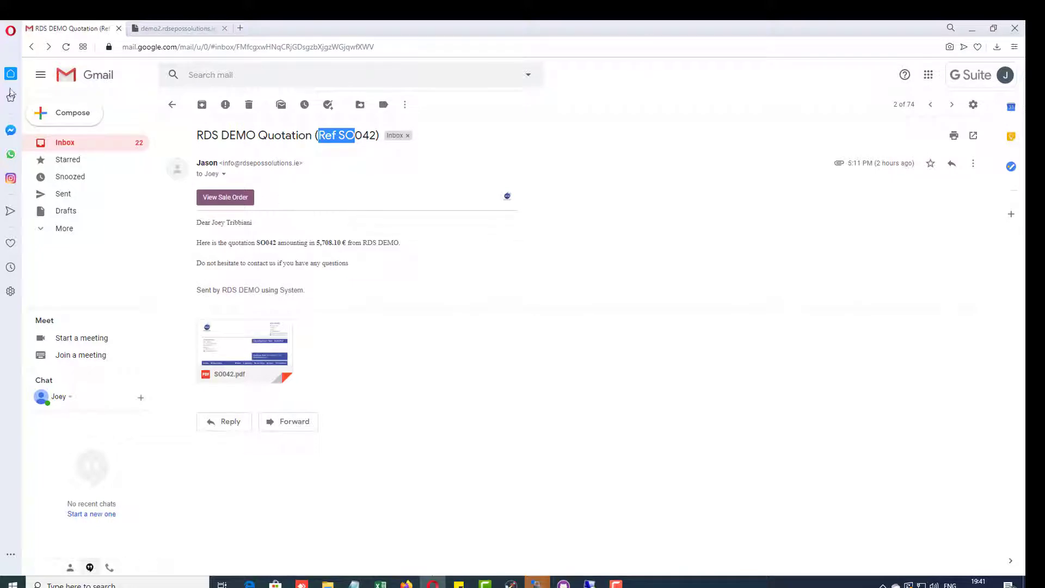
{"action": "left_click", "coordinate": [32, 48]}
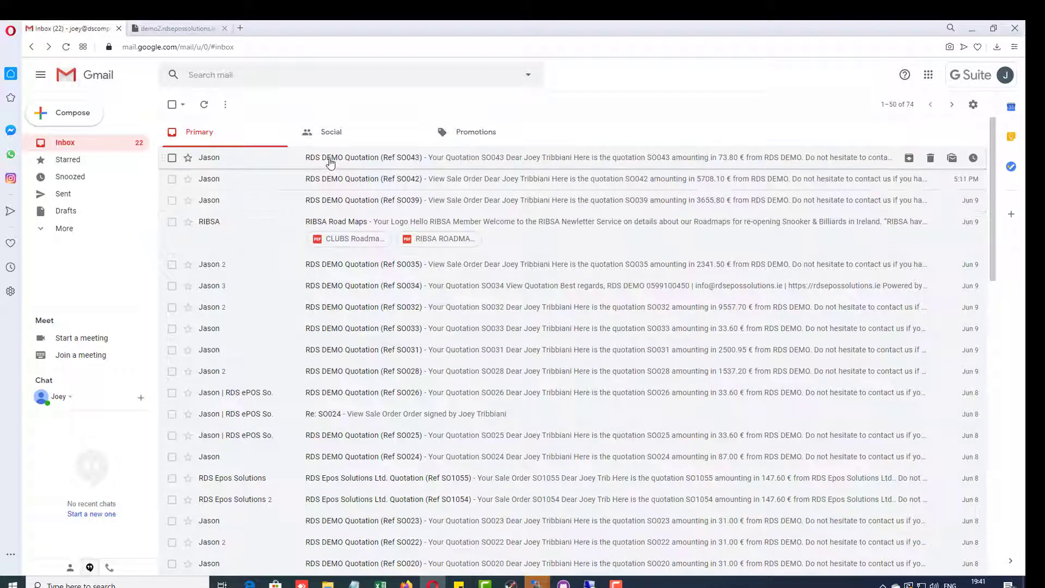
{"action": "left_click", "coordinate": [331, 163]}
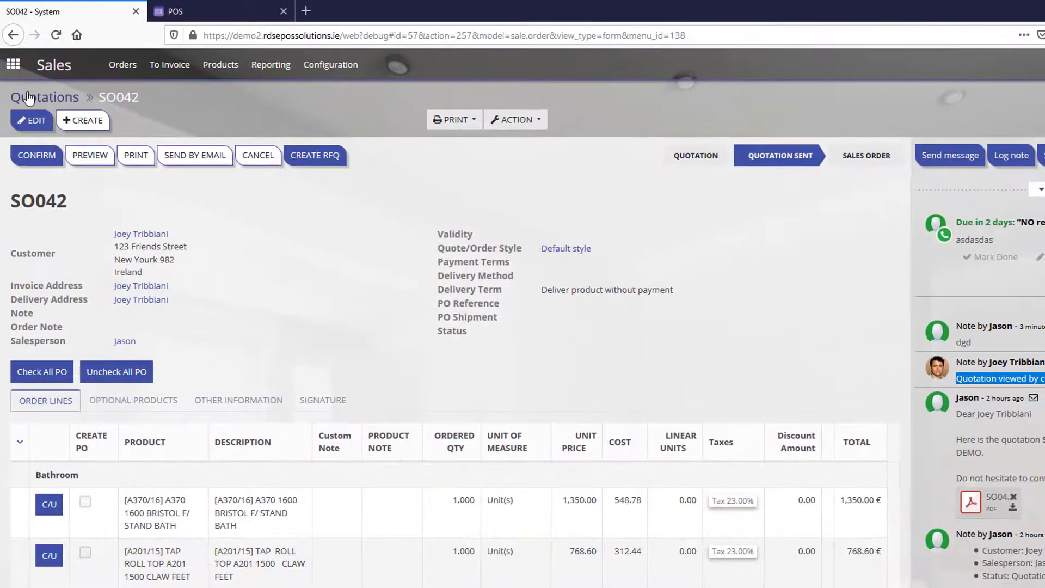
Switch back to Sales in Firefox, open the 73.80 € quotation from the quotation list and examine its communication log
{"action": "left_click", "coordinate": [28, 99]}
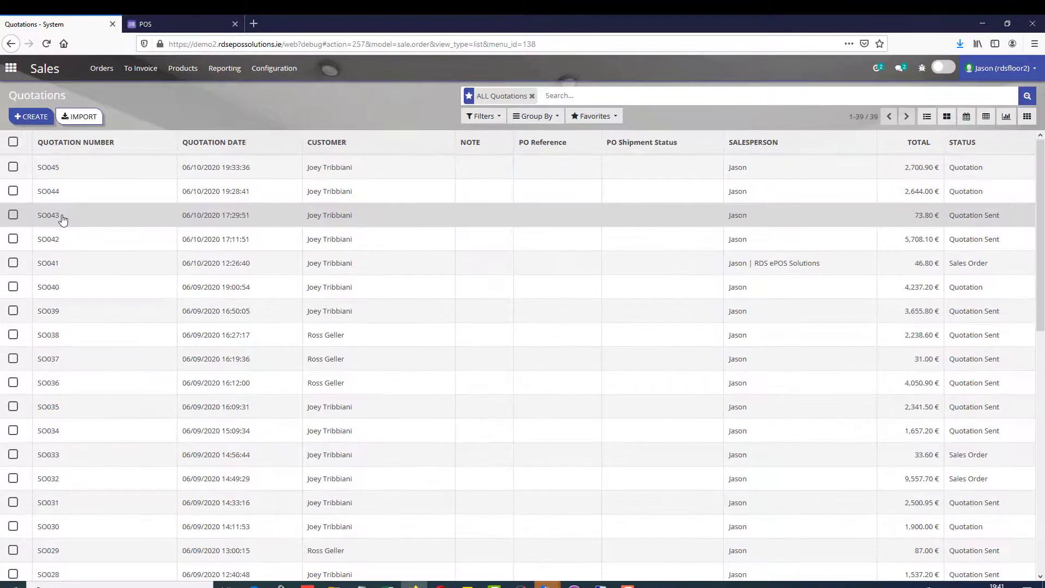
{"action": "left_click", "coordinate": [50, 217]}
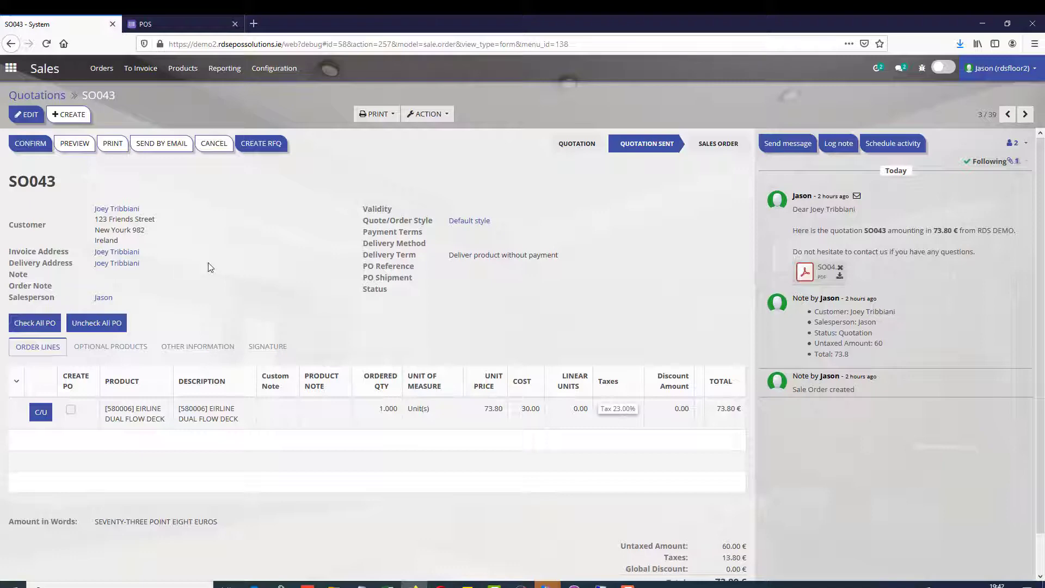
{"action": "left_click_drag", "start_coordinate": [818, 197], "coordinate": [828, 196]}
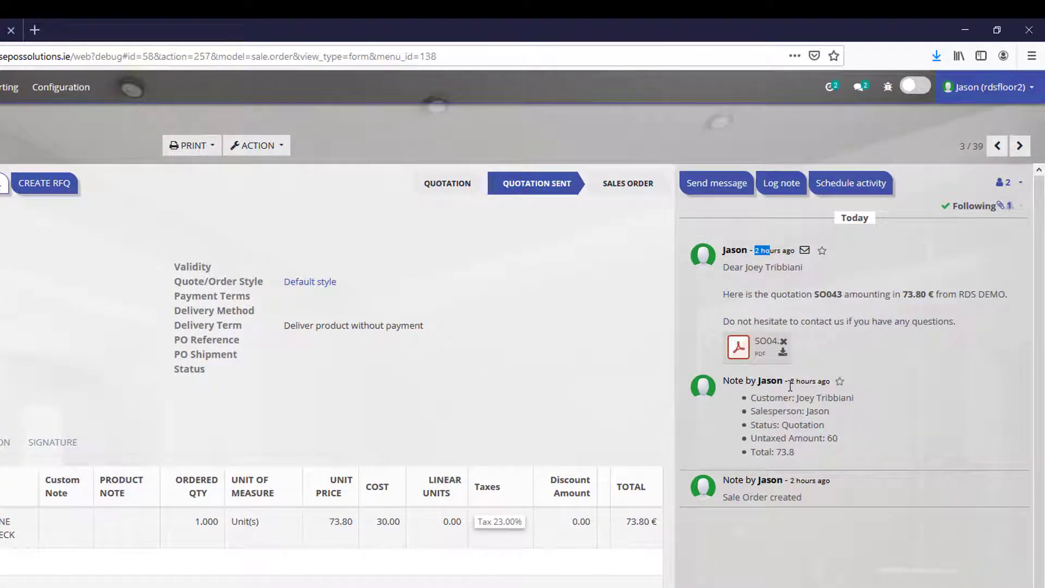
{"action": "left_click_drag", "start_coordinate": [729, 499], "coordinate": [809, 493]}
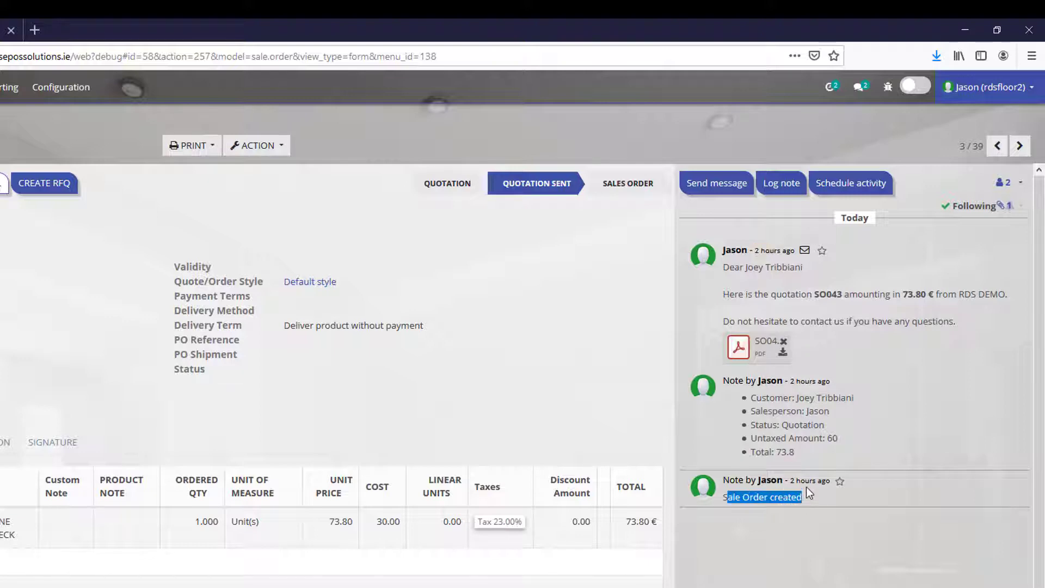
{"action": "left_click", "coordinate": [803, 483]}
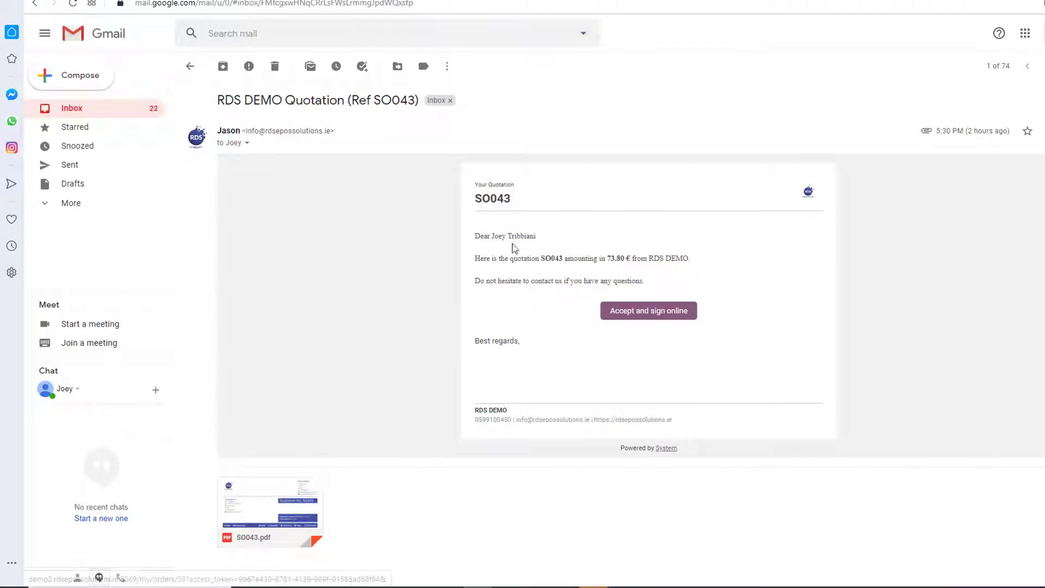
Switch to Gmail, open the quotation's online acceptance page from the e-mail and compare it with the already open 5,708.10 € quotation page
{"action": "left_click", "coordinate": [640, 316]}
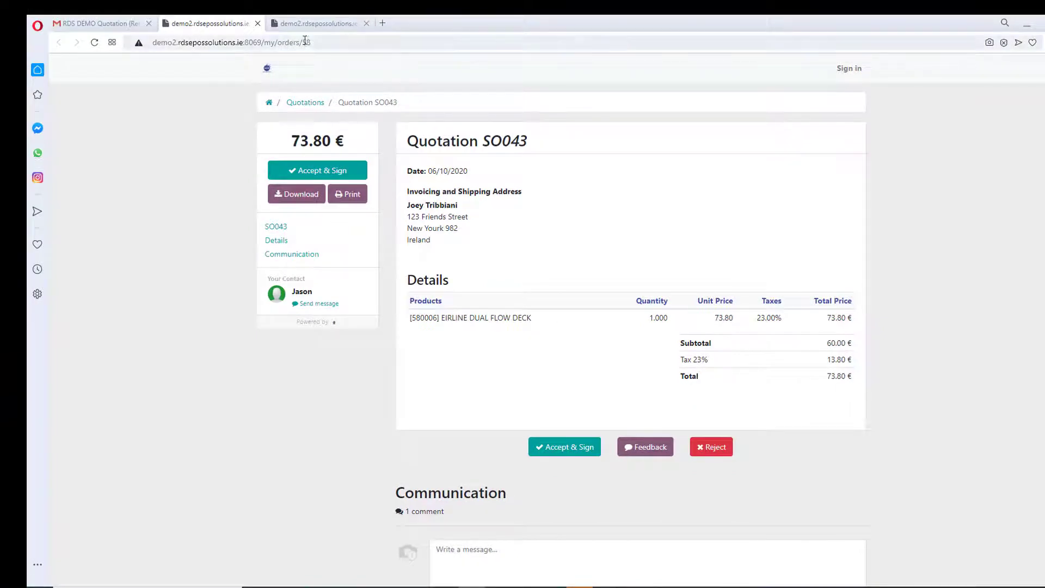
{"action": "left_click", "coordinate": [303, 24]}
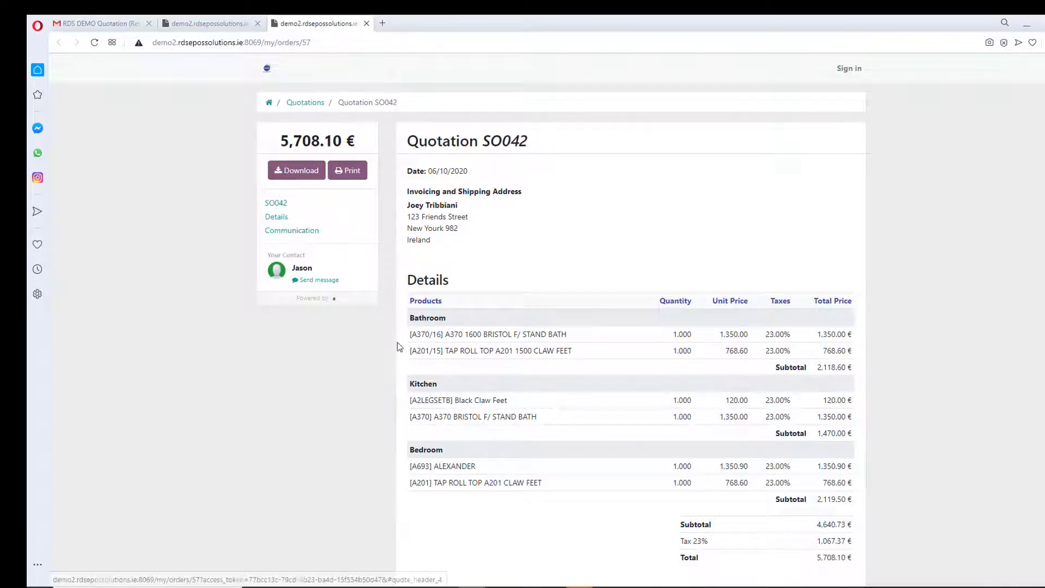
{"action": "left_click", "coordinate": [193, 24]}
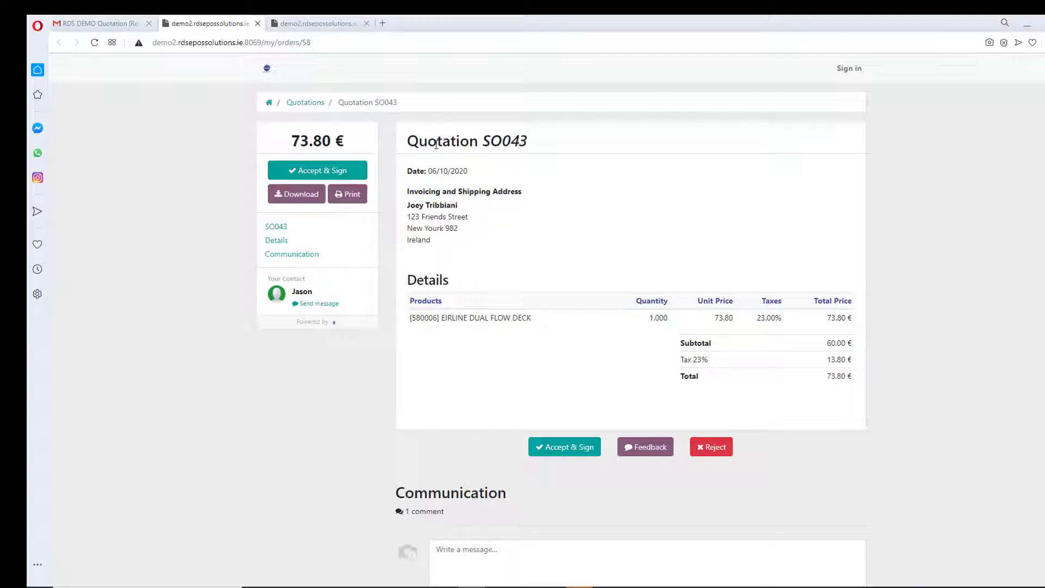
{"action": "left_click_drag", "start_coordinate": [411, 142], "coordinate": [527, 142]}
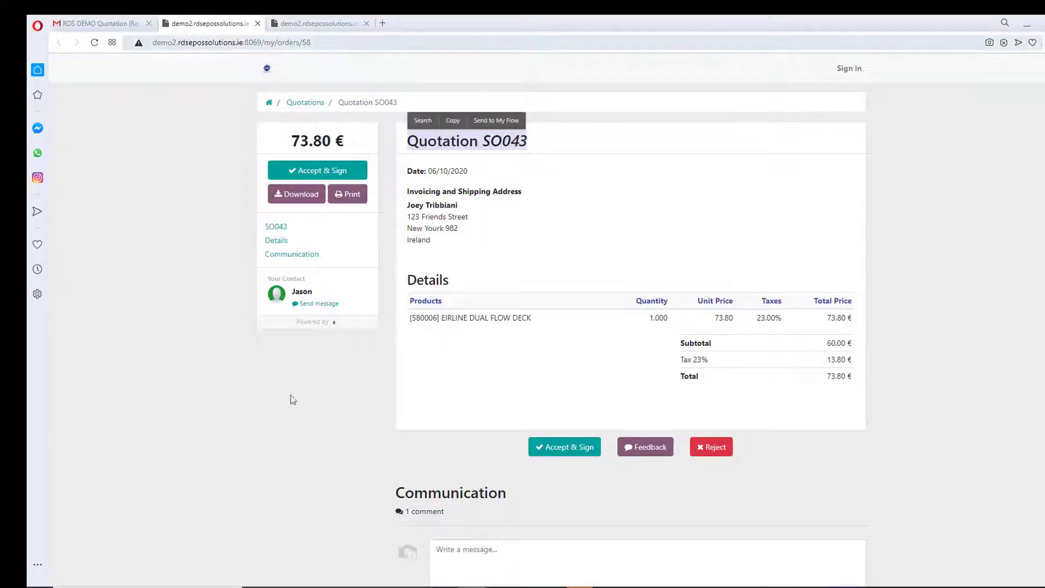
Switch back to Sales in Firefox and return from the 73.80 € quotation to the quotation list
{"action": "left_click", "coordinate": [498, 586]}
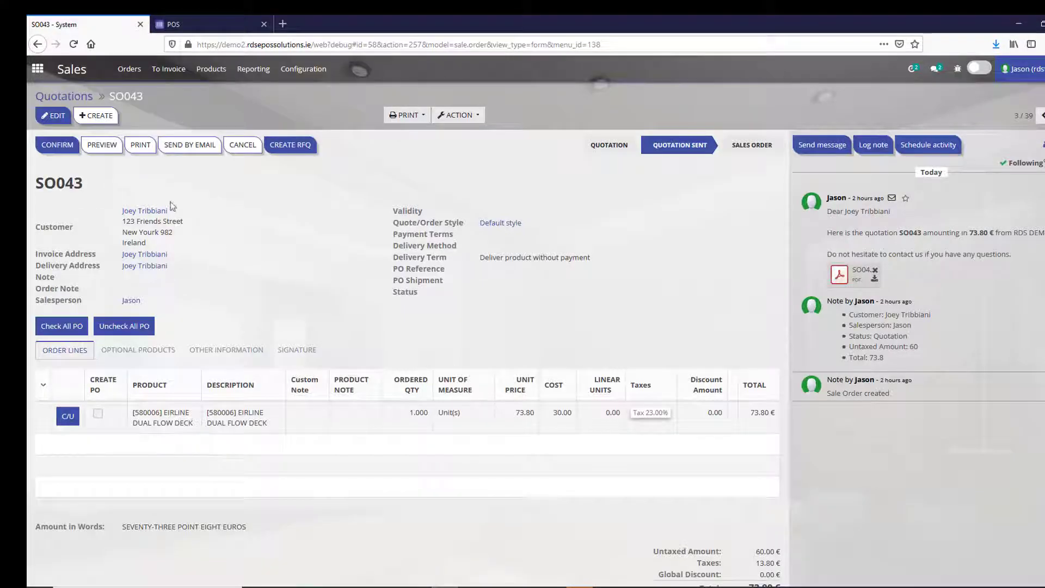
{"action": "left_click", "coordinate": [79, 97]}
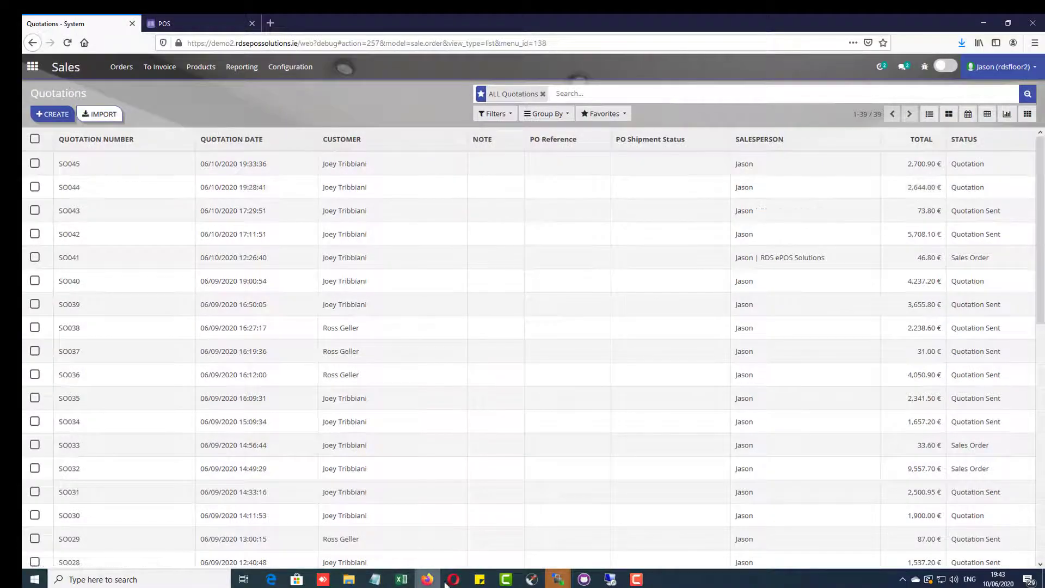
Switch to the customer's online quotation page in Opera and accept the 73.80 € quotation with a hand-drawn signature
{"action": "left_click", "coordinate": [452, 583]}
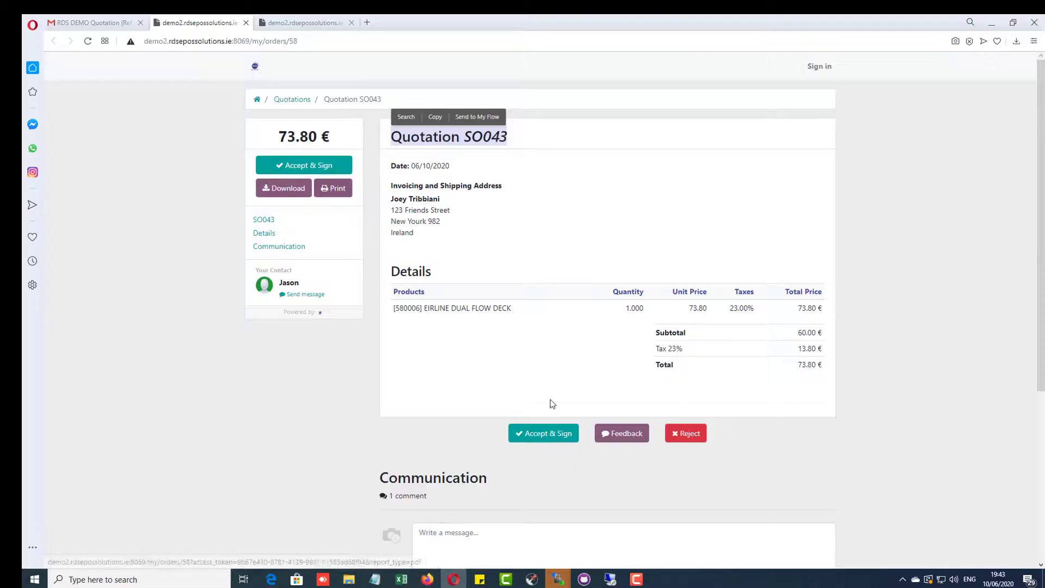
{"action": "left_click", "coordinate": [538, 433]}
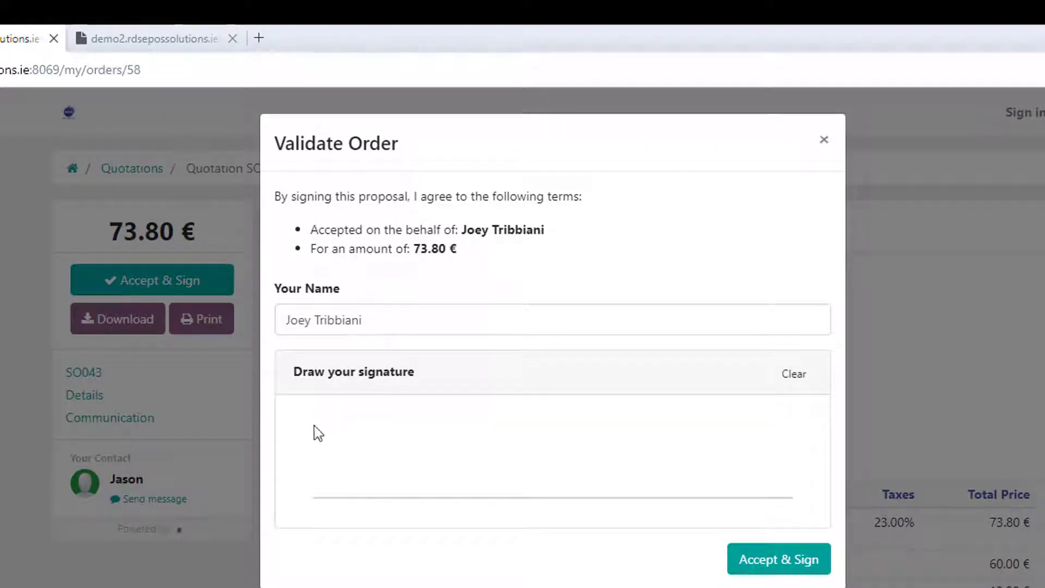
{"action": "mouse_move", "coordinate": [315, 425]}
{"action": "left_mouse_down"}
{"action": "mouse_move", "coordinate": [385, 478]}
{"action": "mouse_move", "coordinate": [356, 466]}
{"action": "mouse_move", "coordinate": [408, 464]}
{"action": "mouse_move", "coordinate": [458, 504]}
{"action": "left_mouse_up"}
{"action": "mouse_move", "coordinate": [504, 475]}
{"action": "left_mouse_down"}
{"action": "mouse_move", "coordinate": [564, 424]}
{"action": "mouse_move", "coordinate": [574, 443]}
{"action": "mouse_move", "coordinate": [737, 491]}
{"action": "left_mouse_up"}
{"action": "left_click_drag", "start_coordinate": [732, 442], "coordinate": [724, 487]}
{"action": "left_click", "coordinate": [780, 558]}
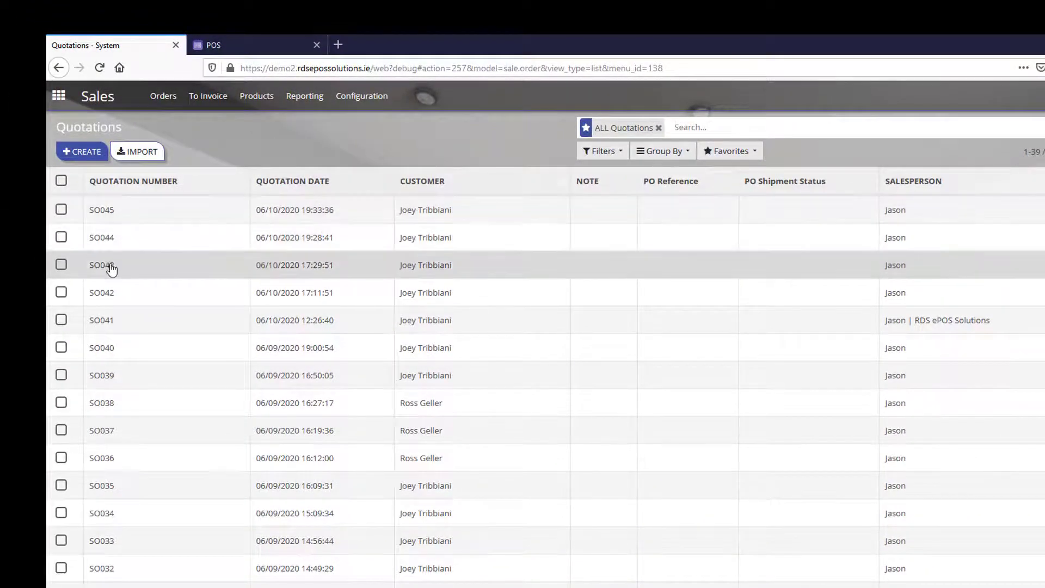
Switch to Sales in Firefox, reload the quotation list, open the 73.80 € order and examine its signature and communication log
{"action": "left_click", "coordinate": [99, 68]}
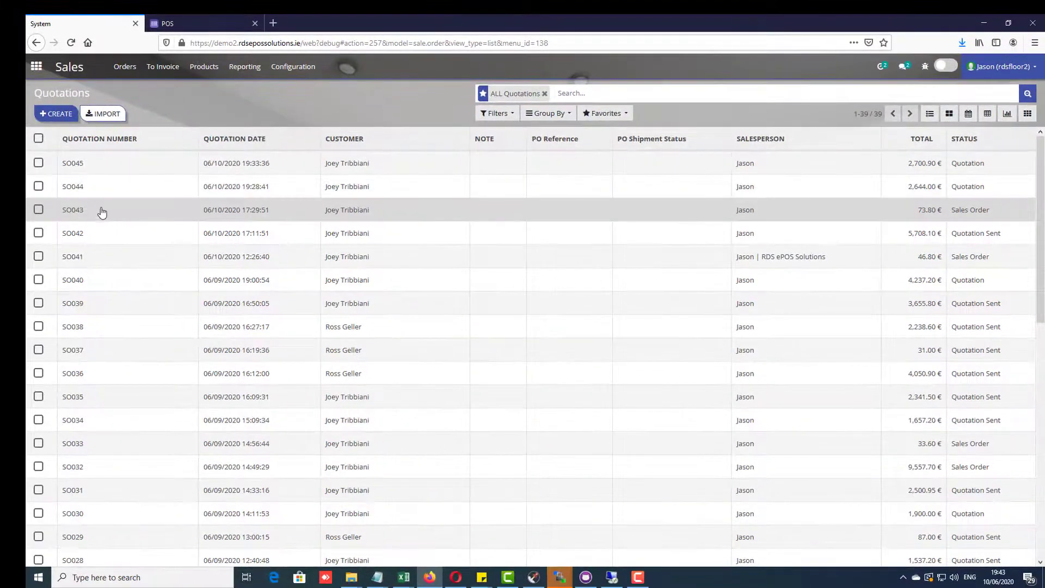
{"action": "left_click", "coordinate": [81, 212]}
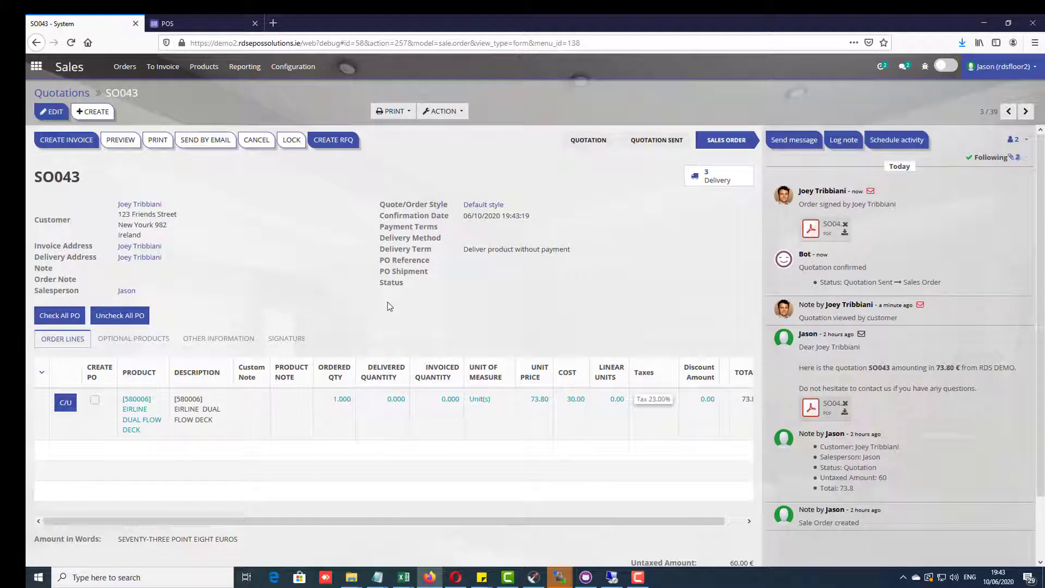
{"action": "left_click", "coordinate": [294, 341]}
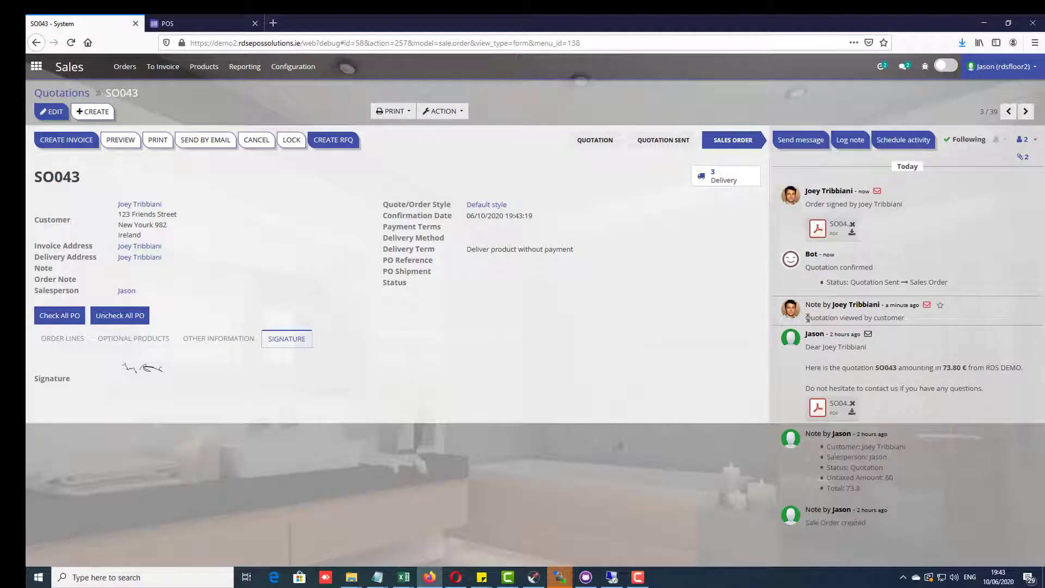
{"action": "left_click_drag", "start_coordinate": [807, 318], "coordinate": [892, 320]}
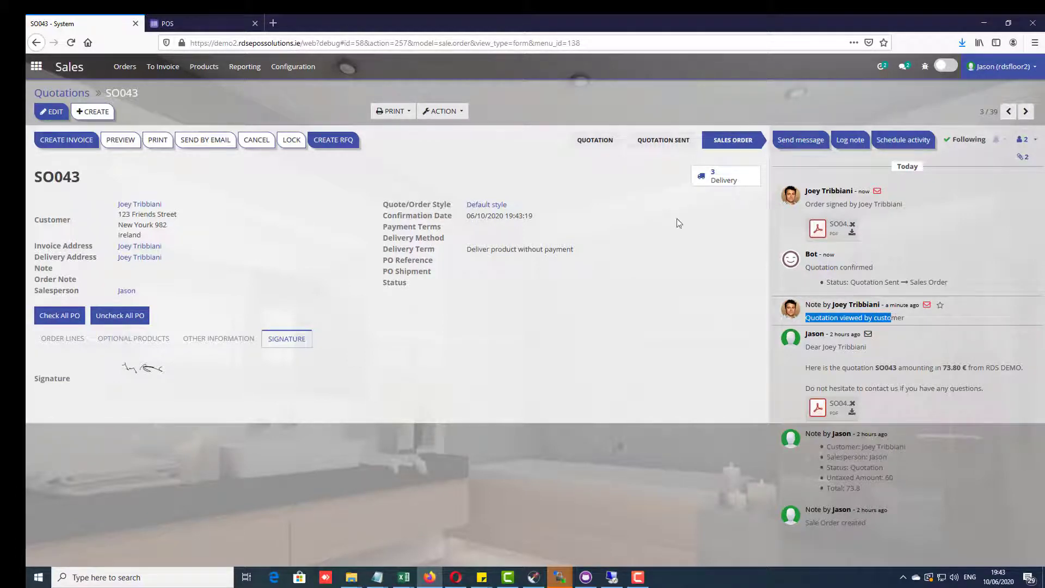
Switch to Opera, close the 5,708.10 € quotation page and check the delivery order details on the confirmed 73.80 € order page
{"action": "left_click", "coordinate": [456, 576]}
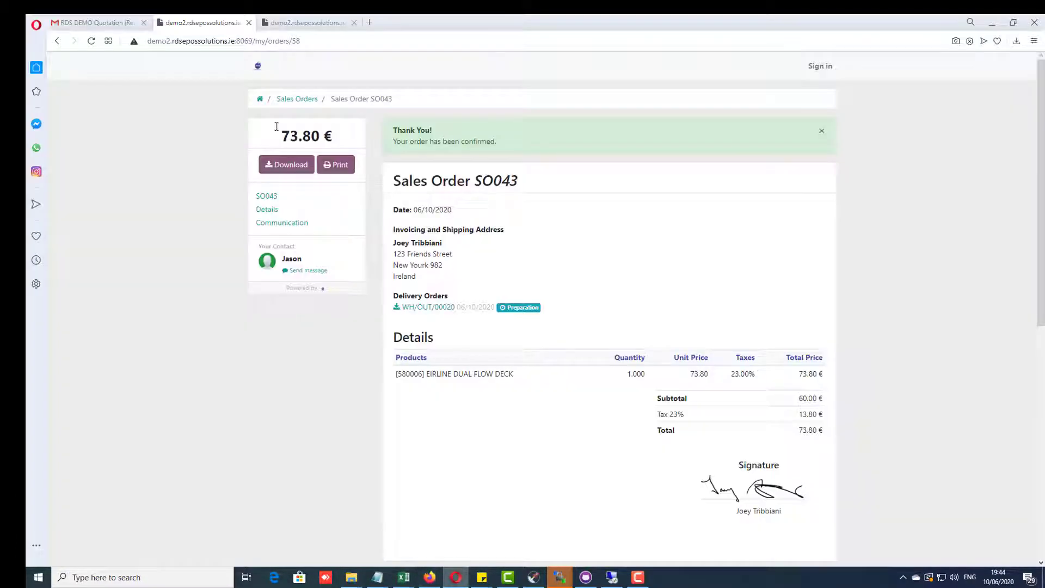
{"action": "left_click", "coordinate": [114, 24]}
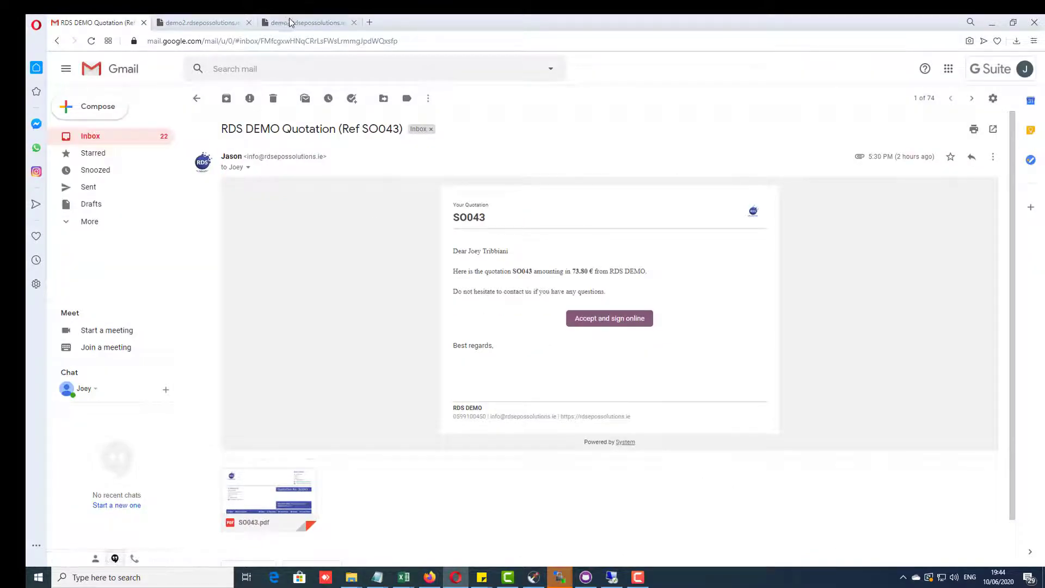
{"action": "left_click", "coordinate": [289, 23]}
{"action": "left_click", "coordinate": [352, 23]}
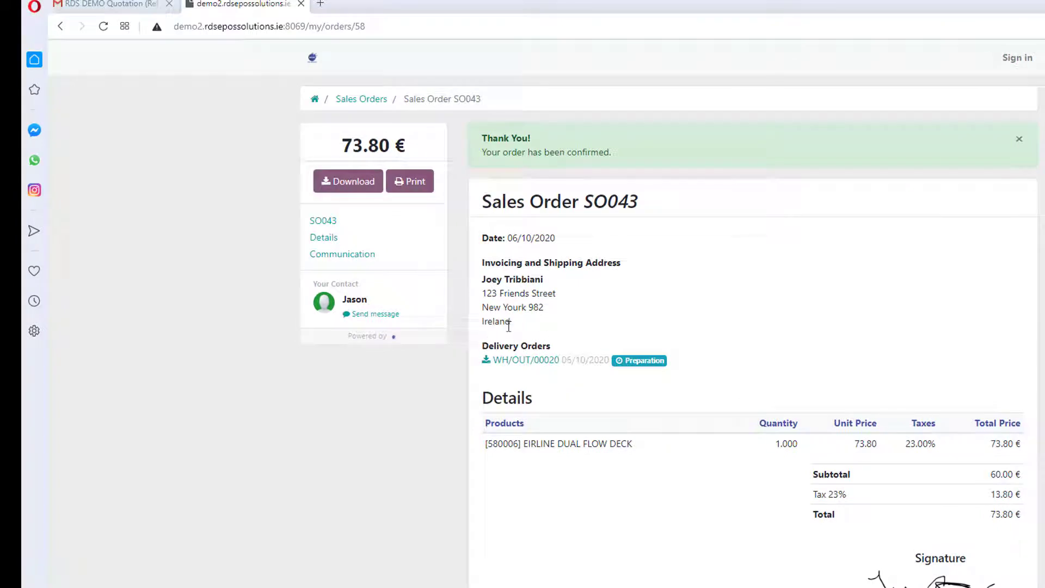
{"action": "left_click_drag", "start_coordinate": [485, 335], "coordinate": [687, 314]}
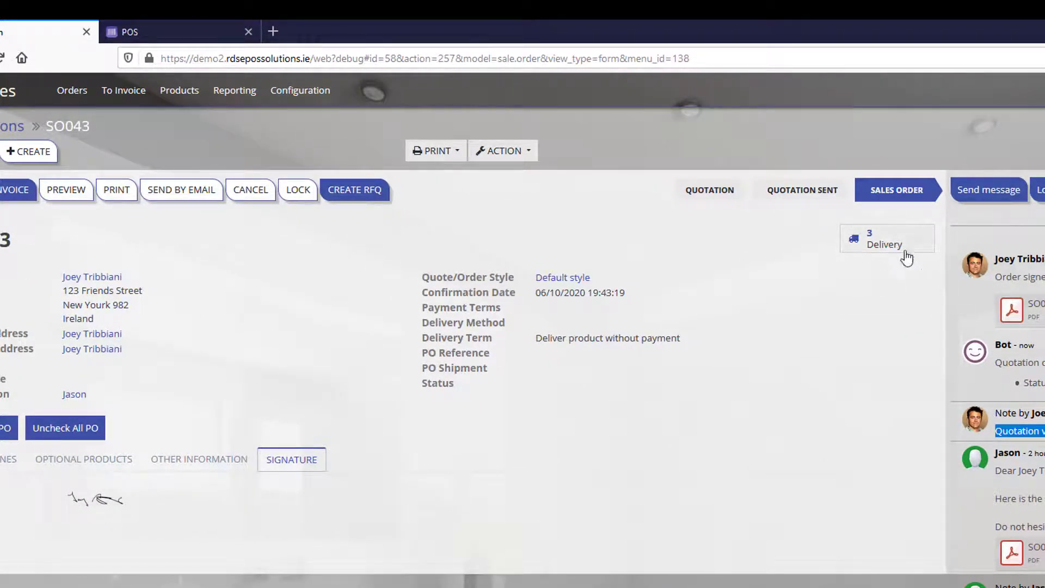
In Sales in Firefox, validate the 73.80 € order's delivery to Partner Locations/Customers as an immediate transfer of the reserved quantities
{"action": "left_click", "coordinate": [869, 243]}
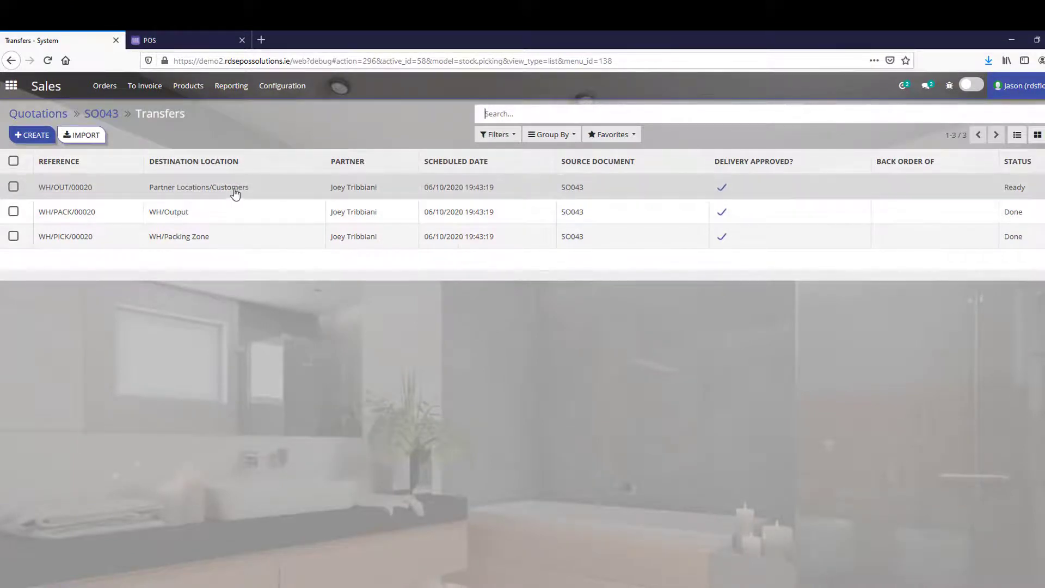
{"action": "left_click", "coordinate": [227, 192]}
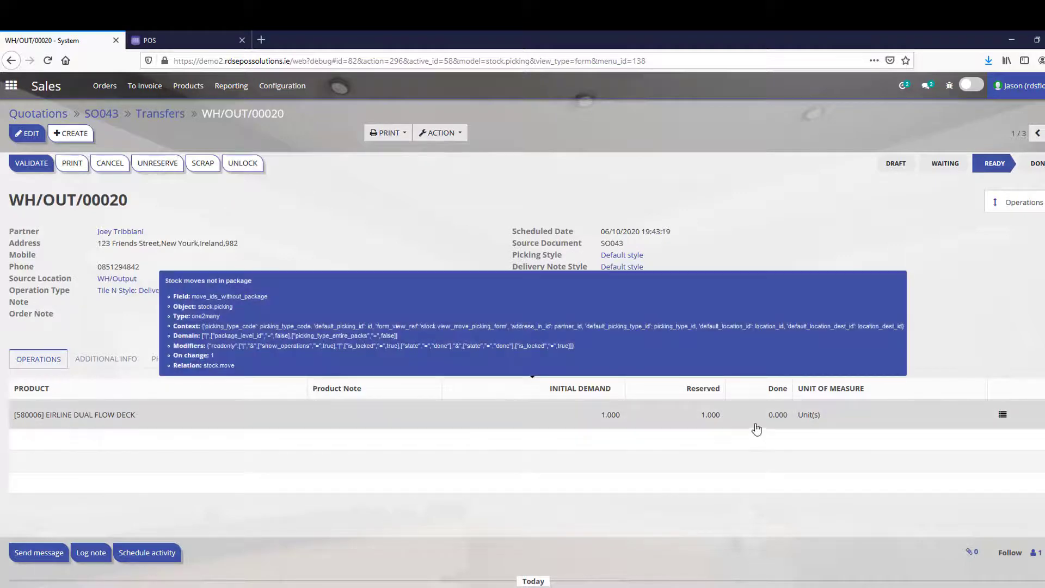
{"action": "left_click", "coordinate": [29, 169]}
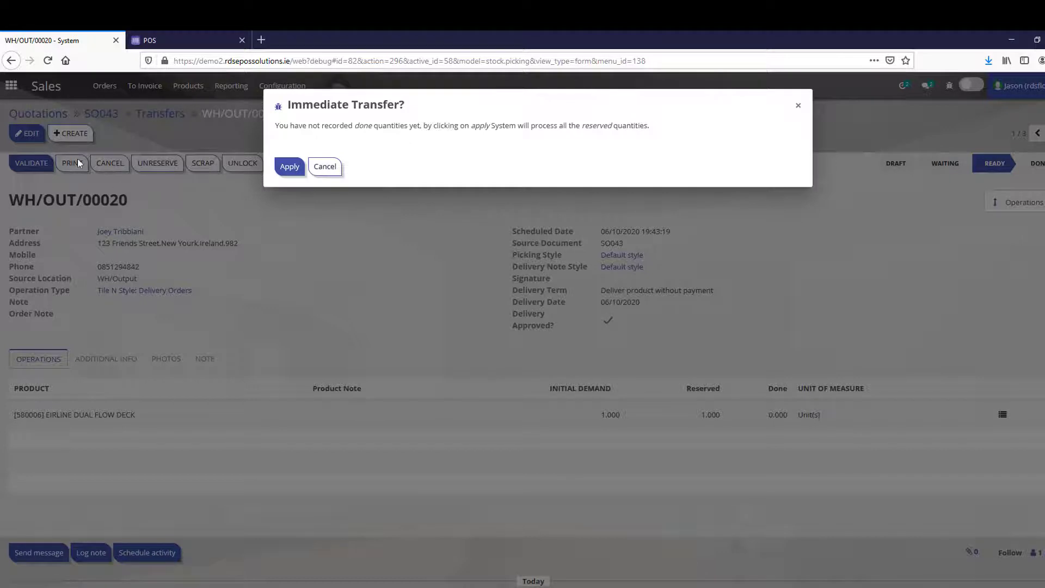
{"action": "left_click", "coordinate": [289, 165]}
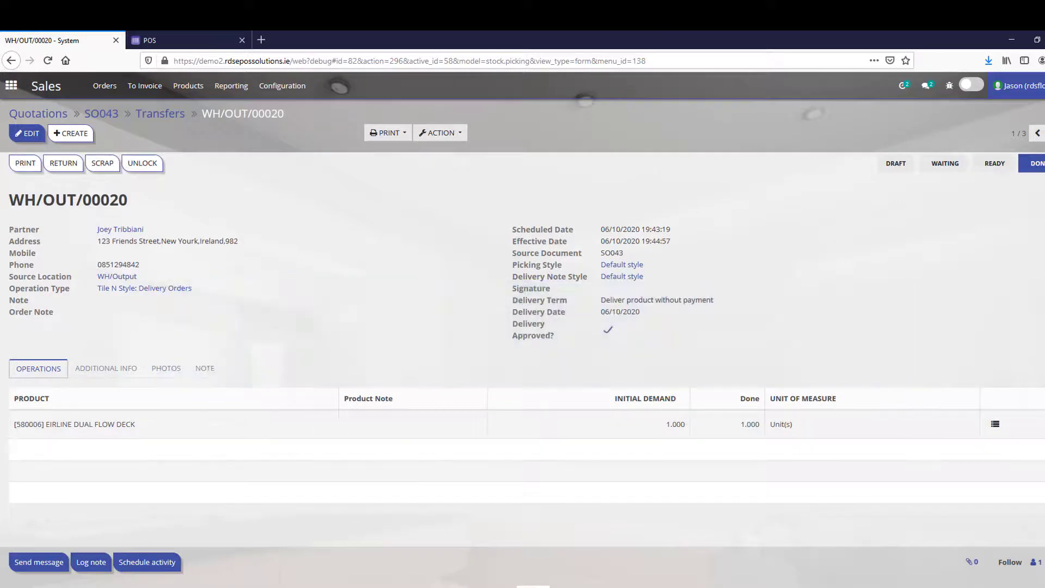
Switch to Opera, refresh the customer's order page and check the product and quantities on the delivery note
{"action": "left_click", "coordinate": [456, 586]}
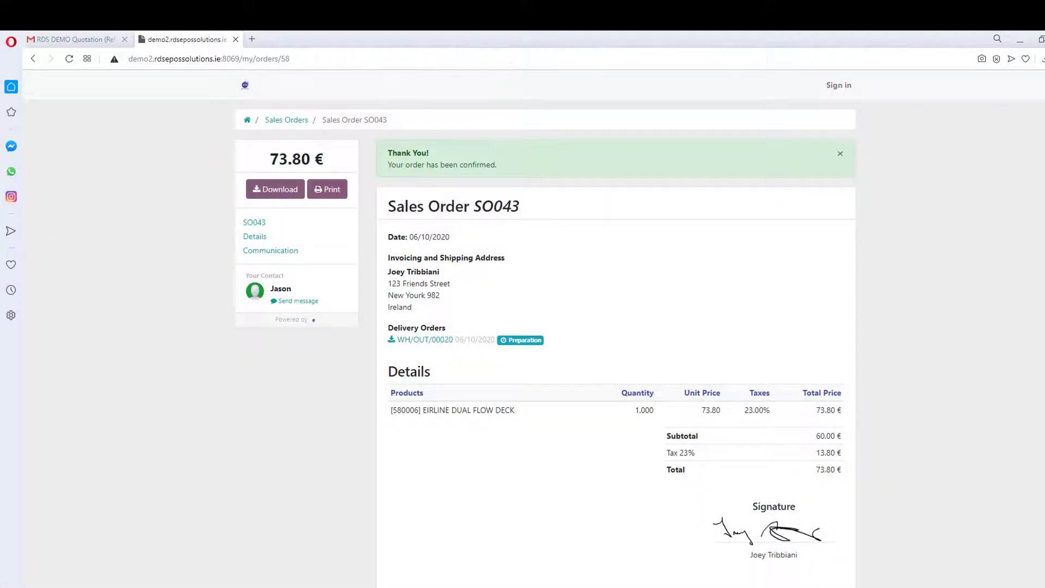
{"action": "left_click", "coordinate": [463, 586]}
{"action": "left_click", "coordinate": [70, 60]}
{"action": "left_click", "coordinate": [411, 341]}
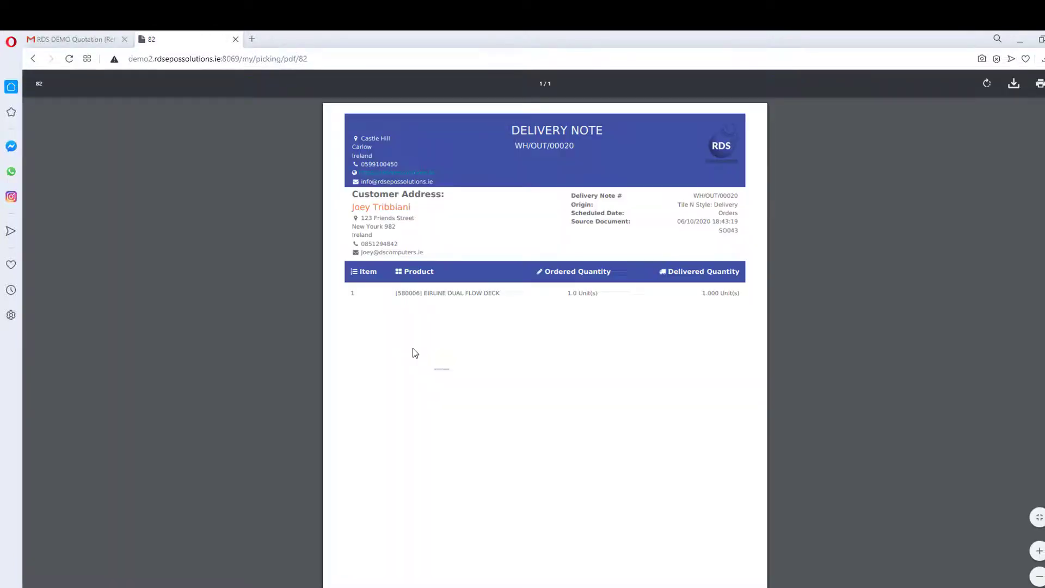
{"action": "left_click_drag", "start_coordinate": [413, 294], "coordinate": [705, 295]}
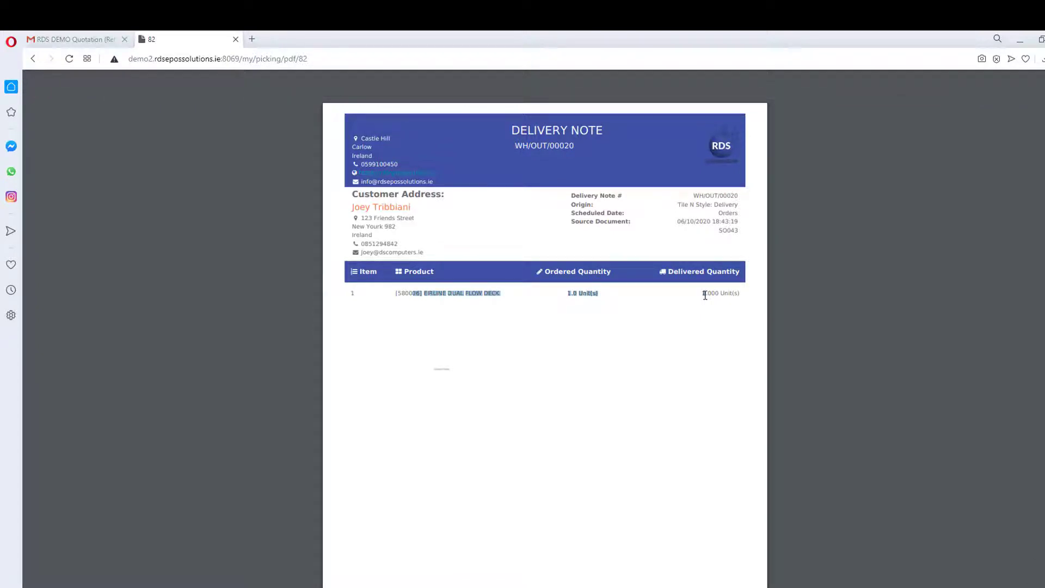
{"action": "left_click", "coordinate": [33, 59]}
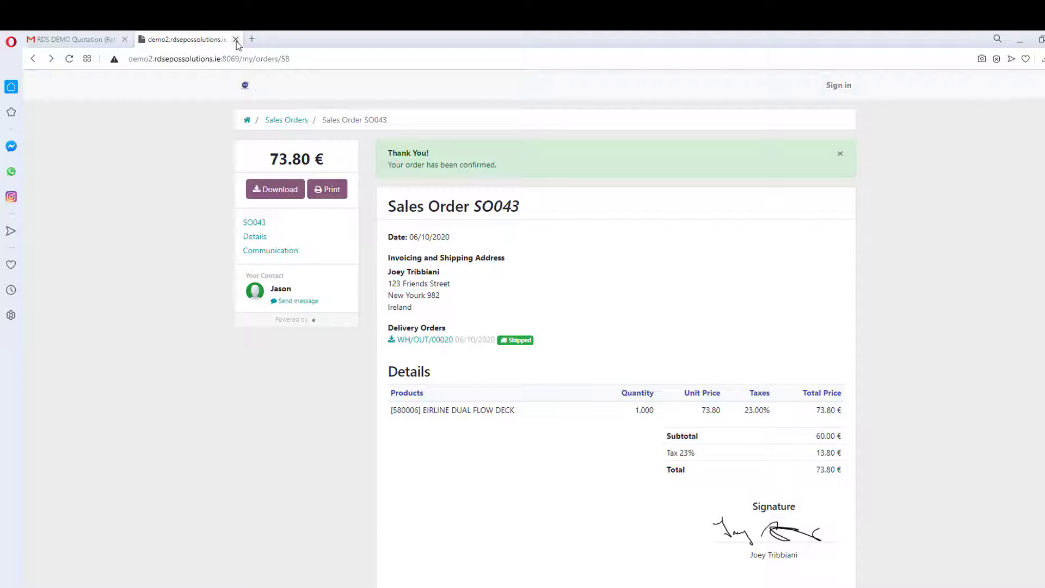
Switch back to Sales in Firefox and return to the quotation list
{"action": "key", "text": "alt+Tab"}
{"action": "left_click", "coordinate": [11, 85]}
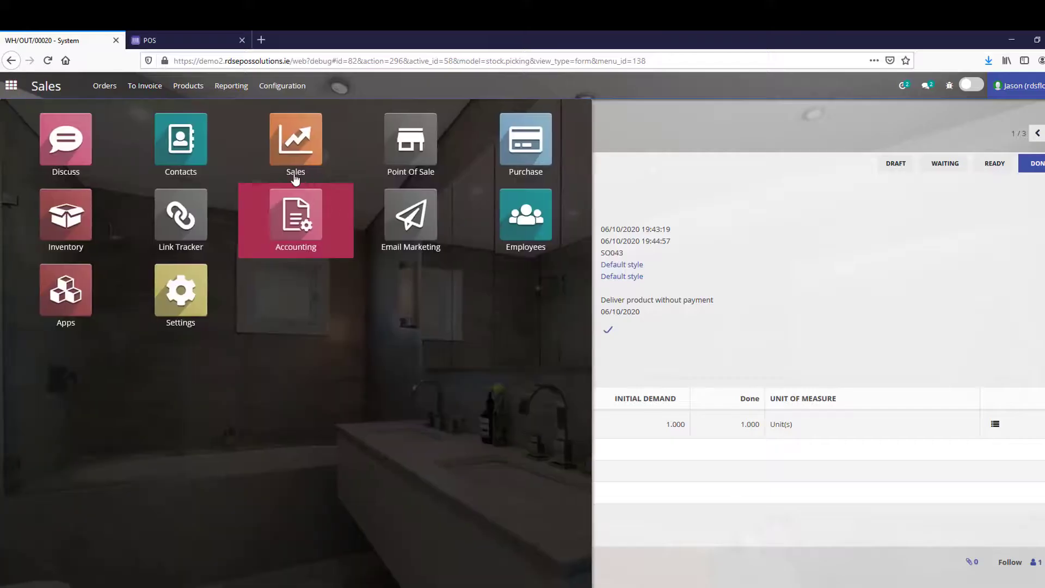
{"action": "left_click", "coordinate": [294, 178]}
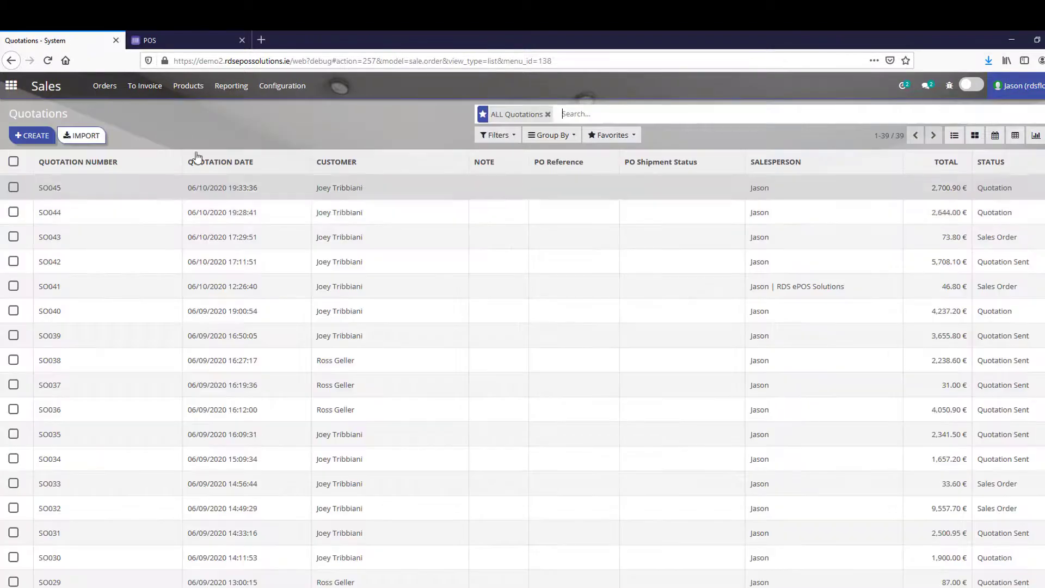
{"action": "left_click", "coordinate": [31, 137]}
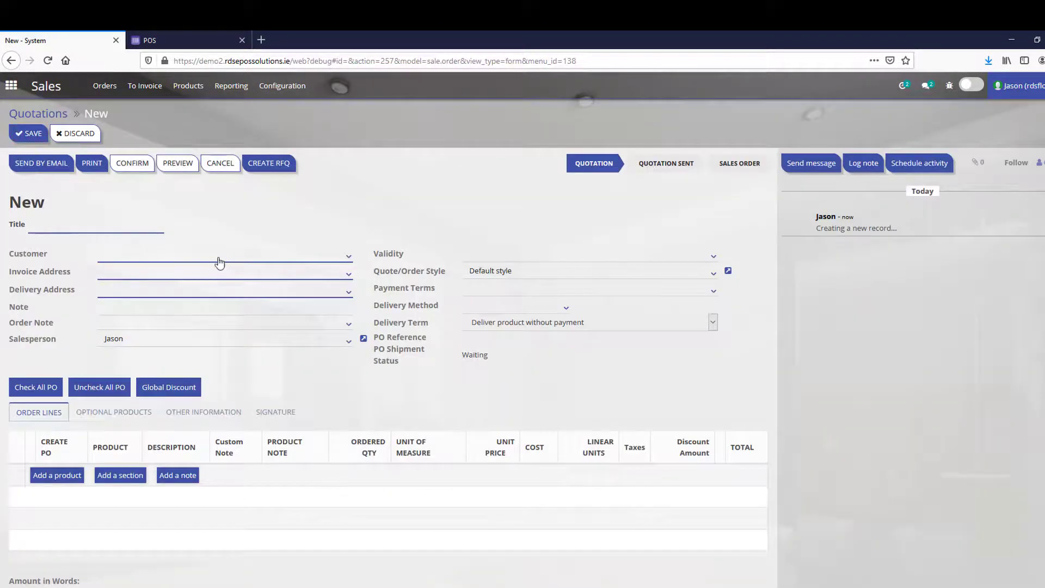
{"action": "left_click", "coordinate": [219, 257]}
{"action": "left_click", "coordinate": [184, 287]}
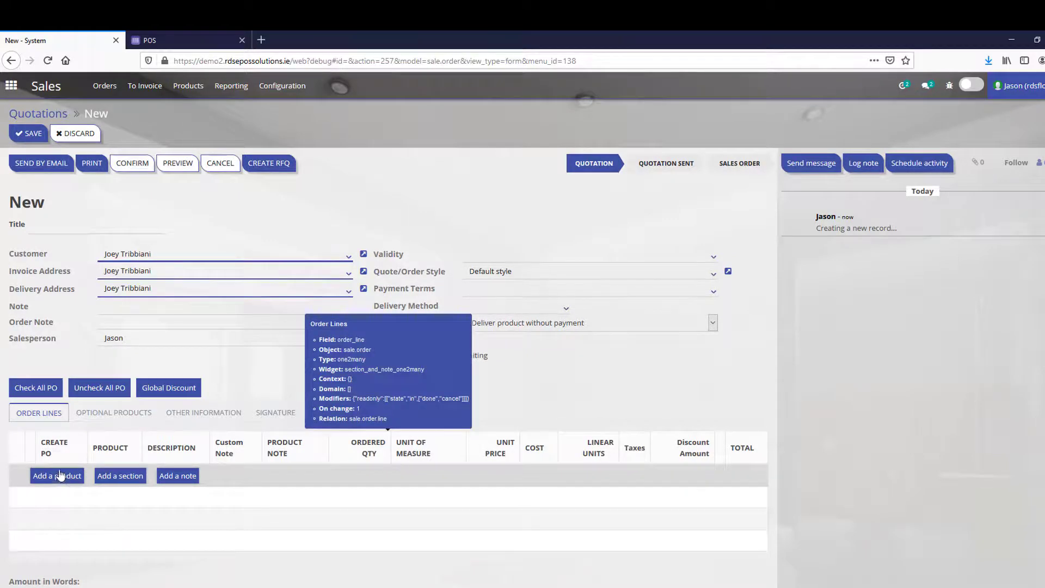
{"action": "left_click", "coordinate": [158, 41]}
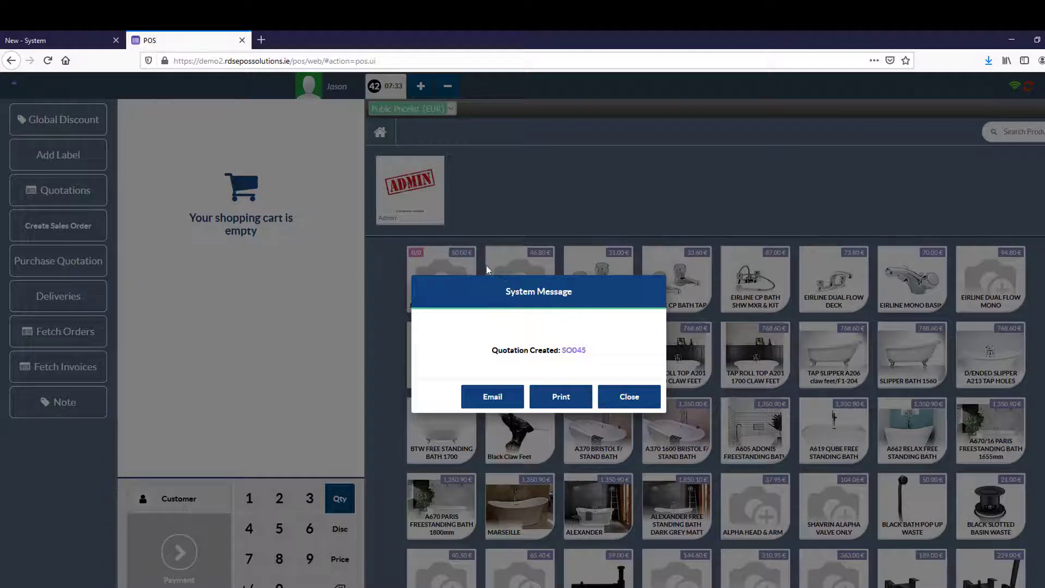
{"action": "left_click", "coordinate": [51, 44]}
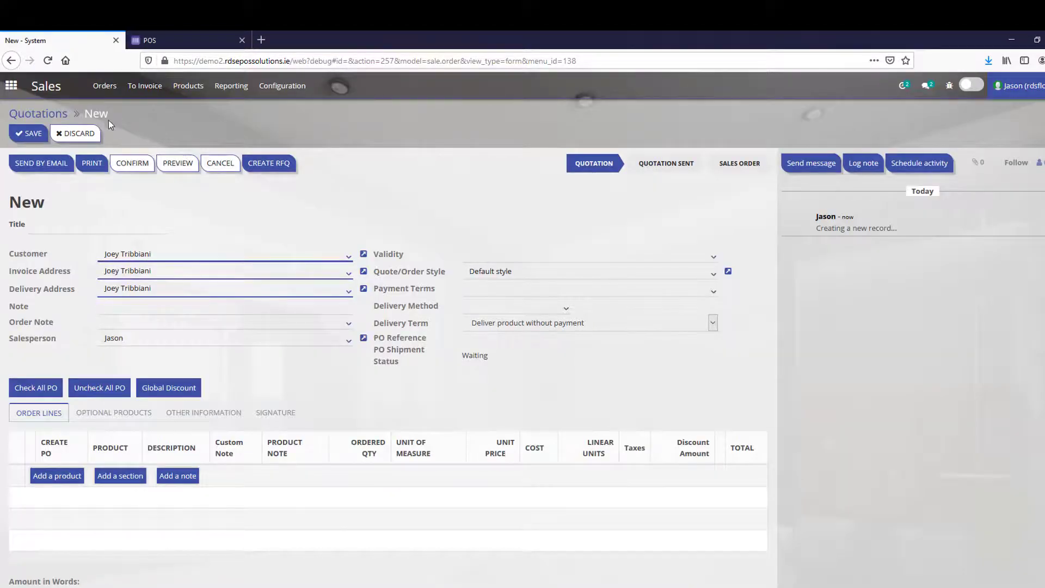
{"action": "left_click", "coordinate": [58, 115]}
{"action": "left_click", "coordinate": [372, 147]}
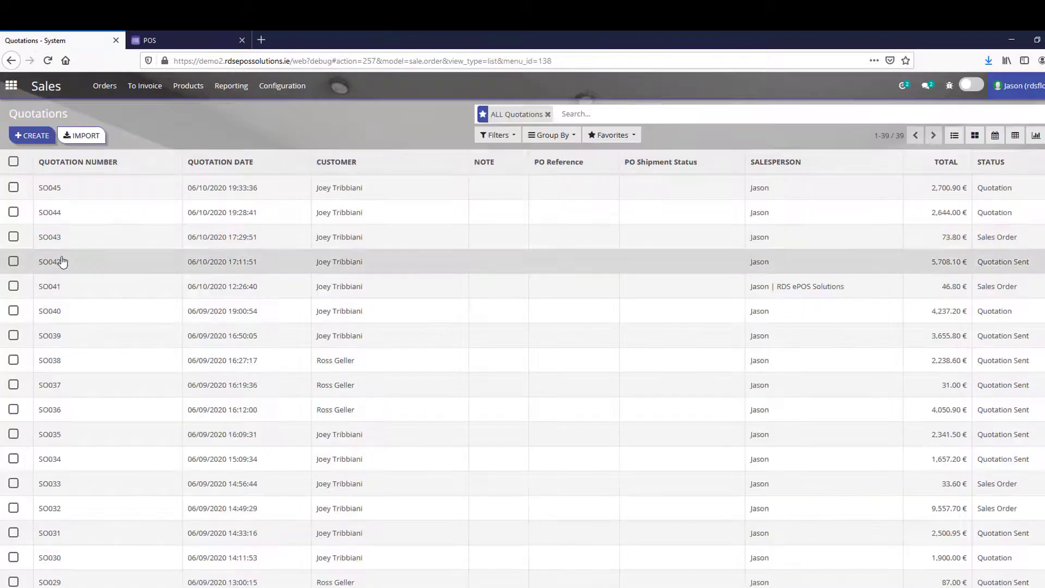
Review the 5,708.10 € quotation's communication log and the filter options of the quotation list
{"action": "left_click", "coordinate": [55, 264]}
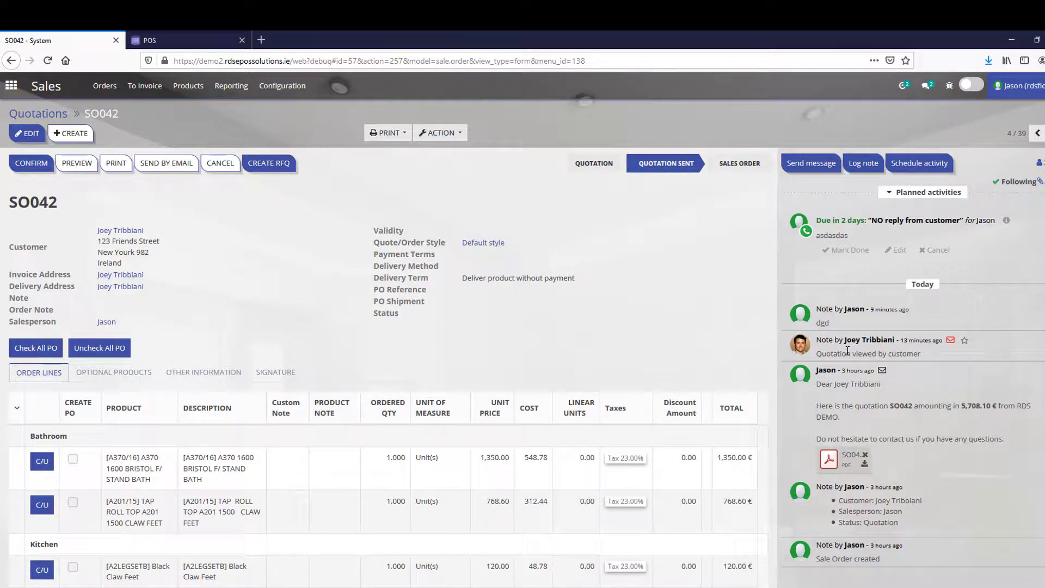
{"action": "left_click", "coordinate": [41, 115]}
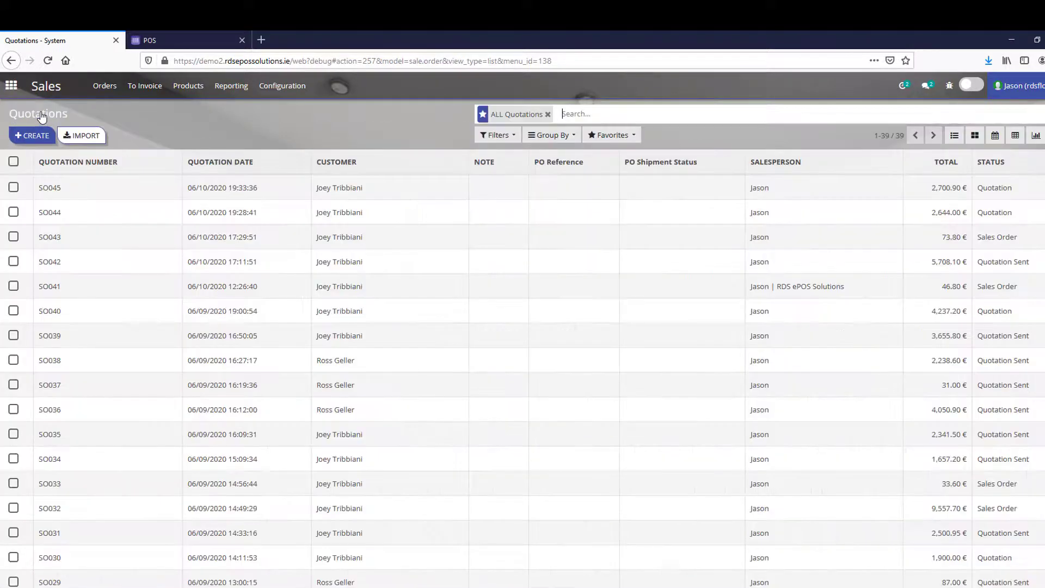
{"action": "left_click", "coordinate": [506, 137]}
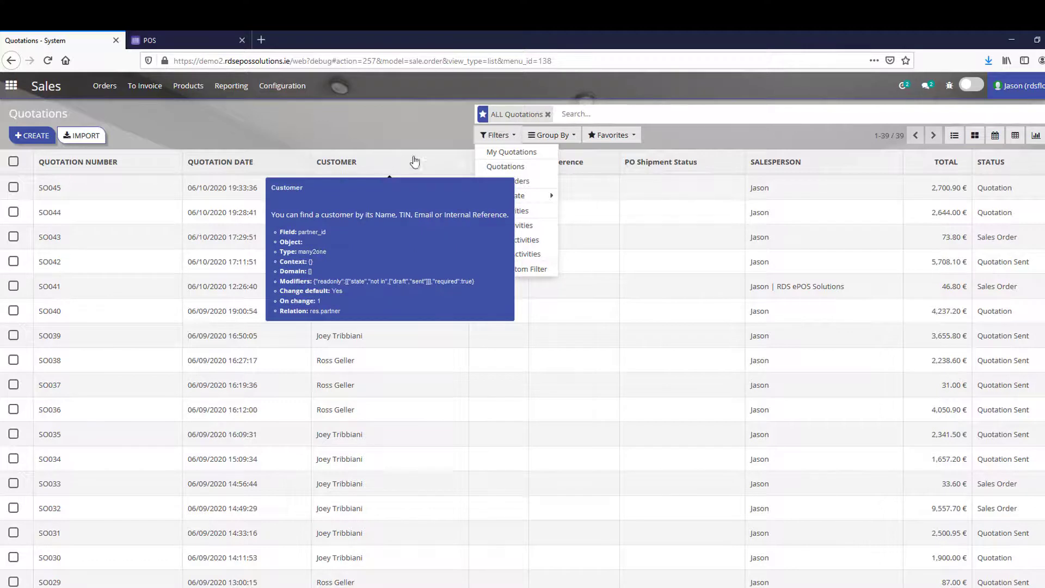
{"action": "left_click", "coordinate": [412, 125]}
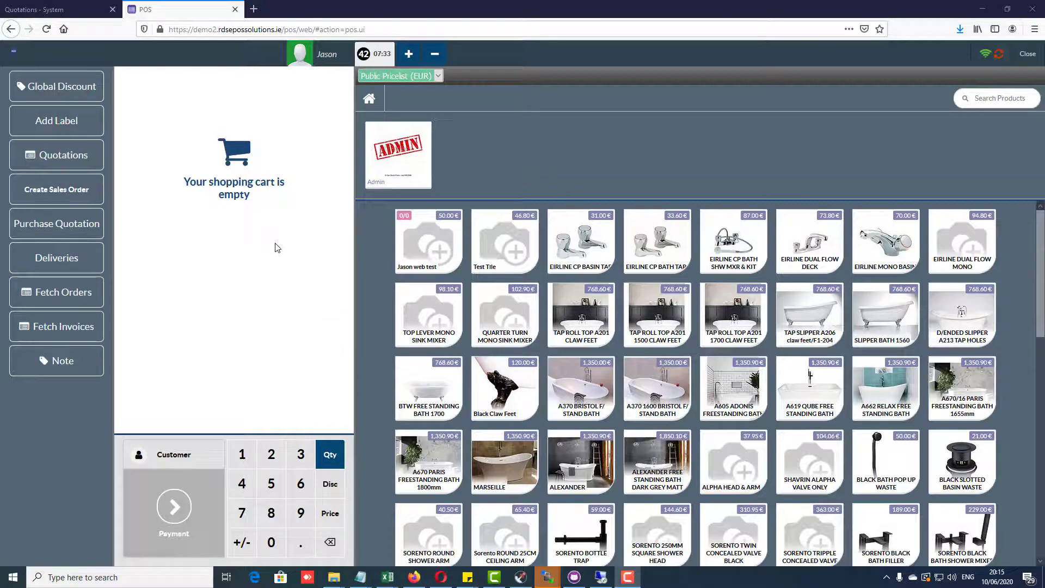
Browse the quotations in the POS and load the 2,700.90 € quotation into the cart
{"action": "left_click", "coordinate": [69, 164]}
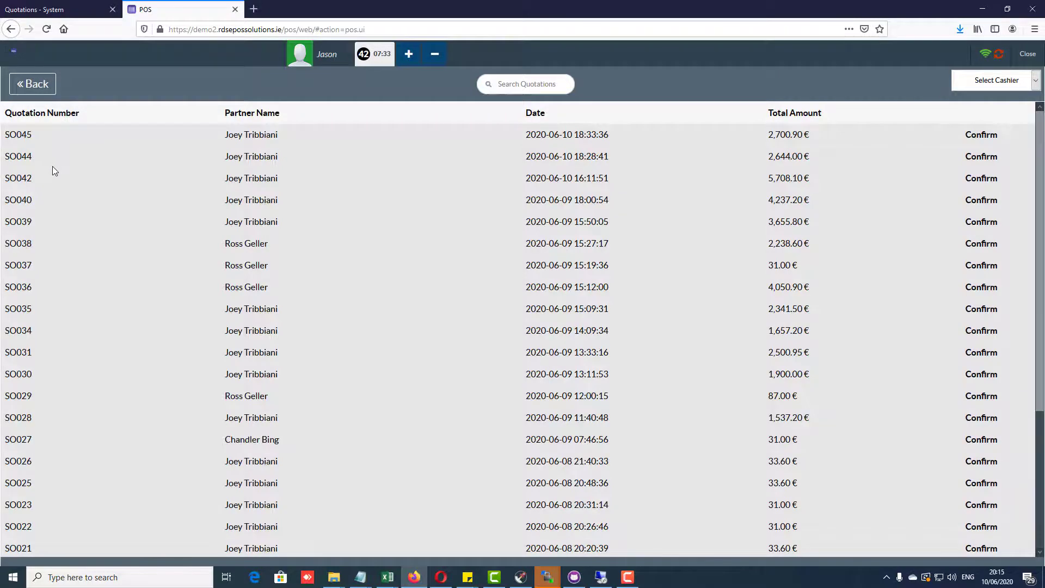
{"action": "scroll", "coordinate": [306, 183], "scroll_direction": "down", "scroll_amount": 2}
{"action": "scroll", "coordinate": [307, 184], "scroll_direction": "down", "scroll_amount": 2}
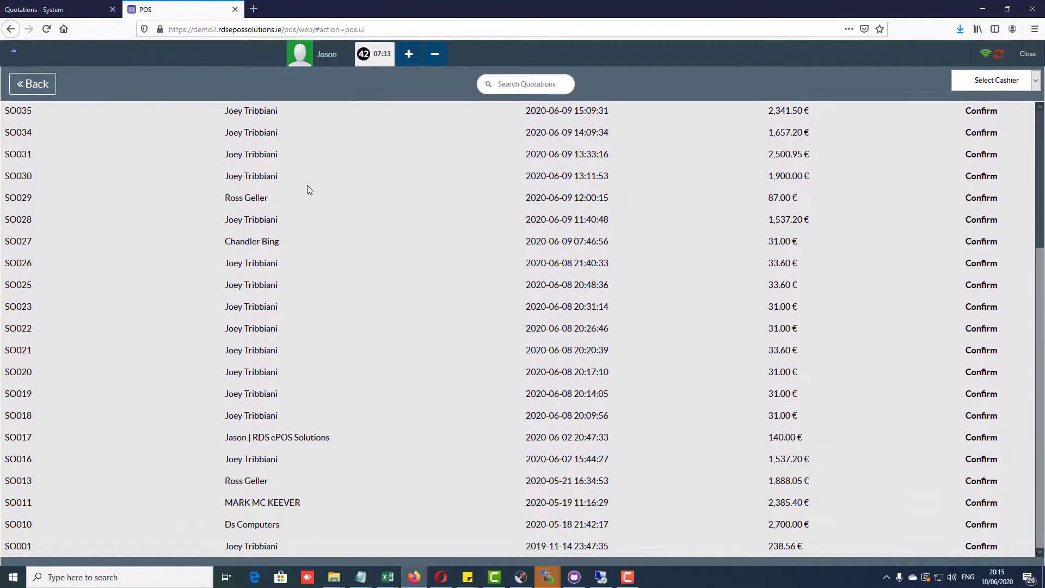
{"action": "scroll", "coordinate": [307, 185], "scroll_direction": "up", "scroll_amount": 5}
{"action": "scroll", "coordinate": [307, 190], "scroll_direction": "down", "scroll_amount": 3}
{"action": "scroll", "coordinate": [307, 189], "scroll_direction": "up", "scroll_amount": 3}
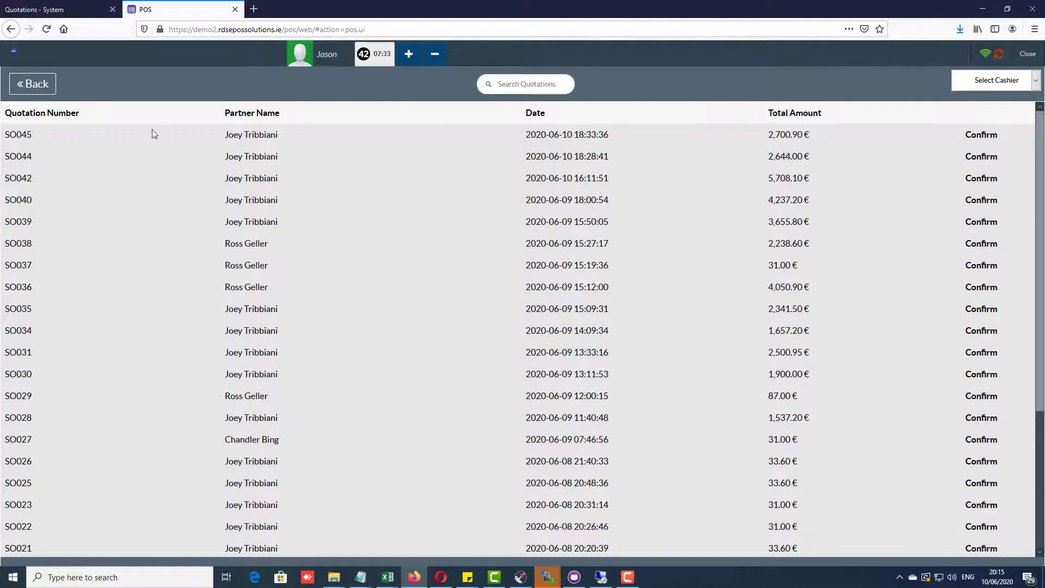
{"action": "left_click", "coordinate": [988, 136]}
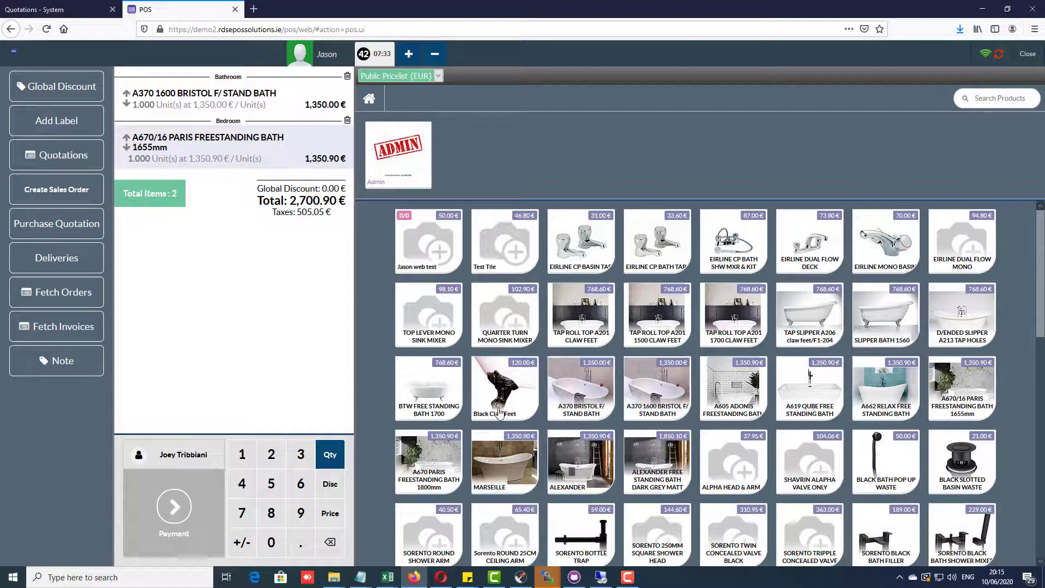
Add A370 BRISTOL F/ STAND BATH, Black Claw Feet and TAP ROLL TOP A201 CLAW FEET to the cart
{"action": "left_click", "coordinate": [566, 392]}
{"action": "left_click", "coordinate": [514, 394]}
{"action": "left_click", "coordinate": [561, 341]}
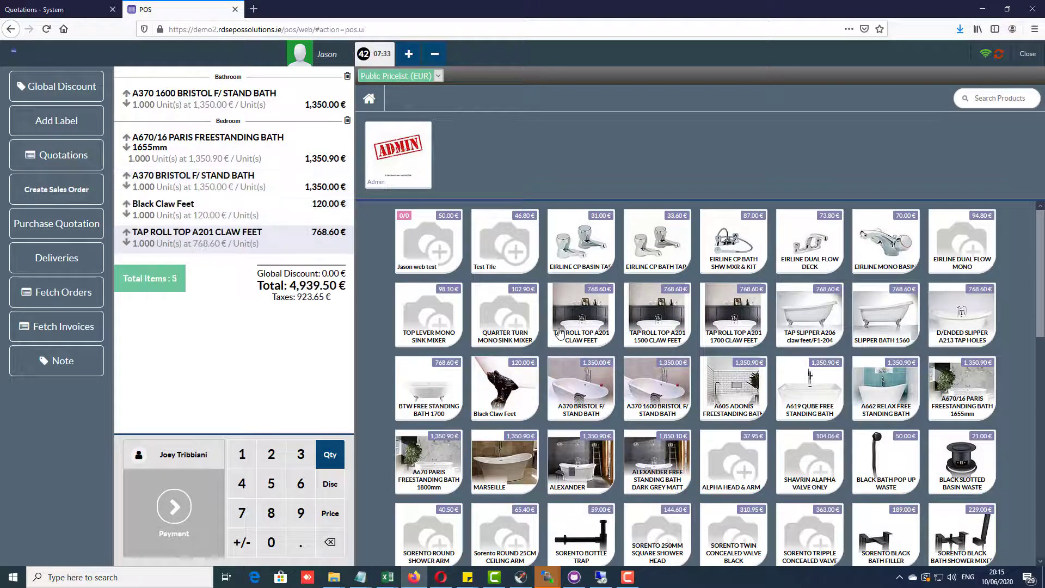
Review the sales order creation options without creating anything, and discard the current POS order
{"action": "left_click", "coordinate": [60, 194]}
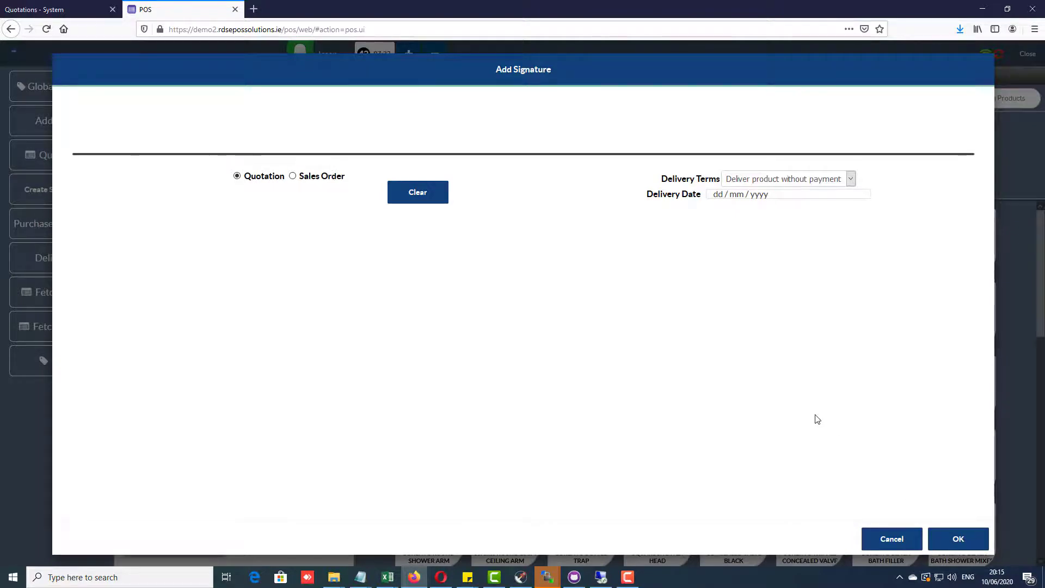
{"action": "left_click", "coordinate": [887, 539]}
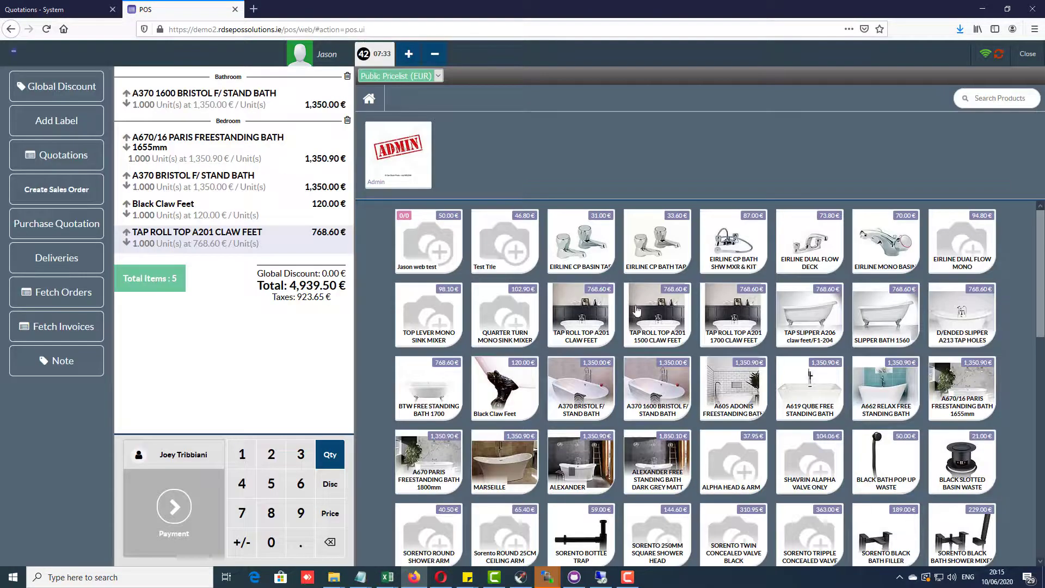
{"action": "left_click", "coordinate": [434, 54]}
{"action": "left_click", "coordinate": [642, 358]}
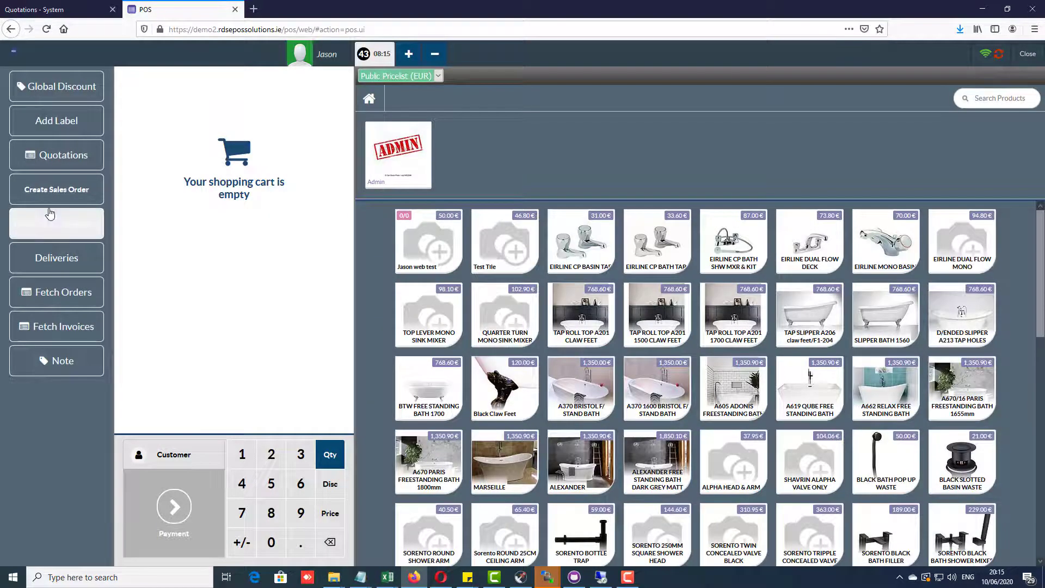
Reload the 2,700.90 € quotation into the cart and create it as a Sales Order
{"action": "left_click", "coordinate": [59, 156]}
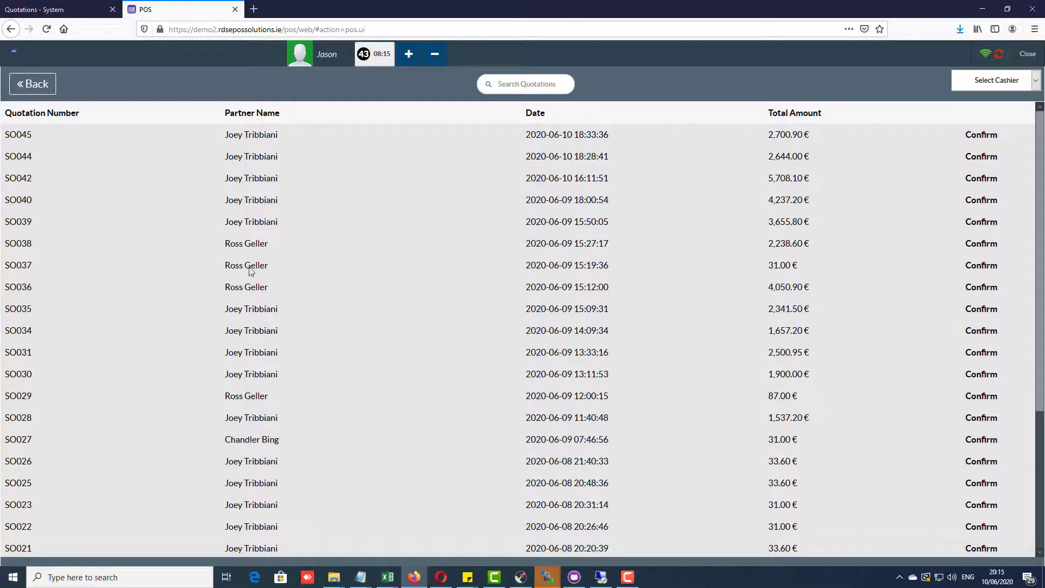
{"action": "left_click", "coordinate": [980, 135]}
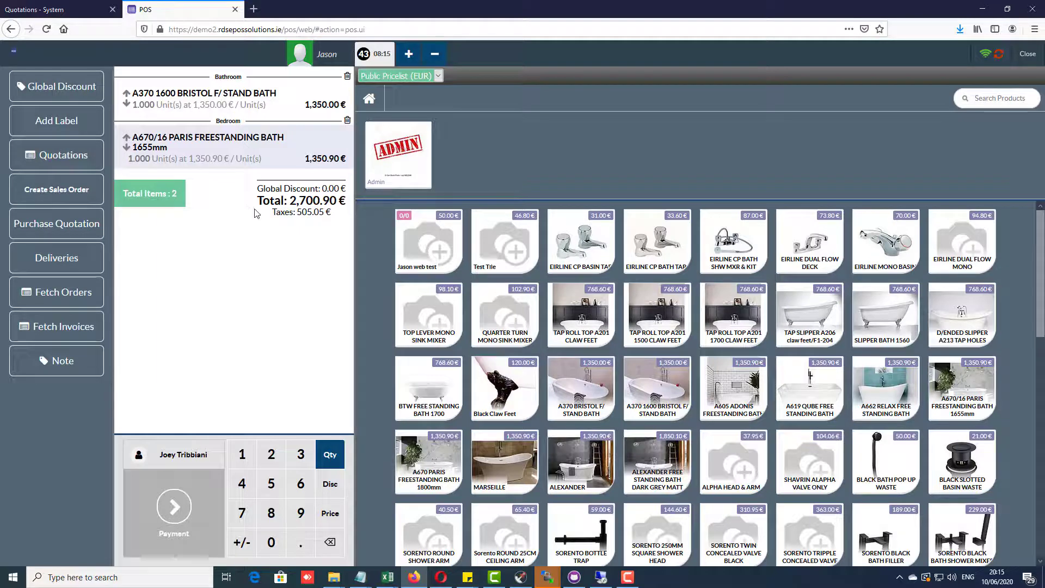
{"action": "left_click", "coordinate": [65, 185]}
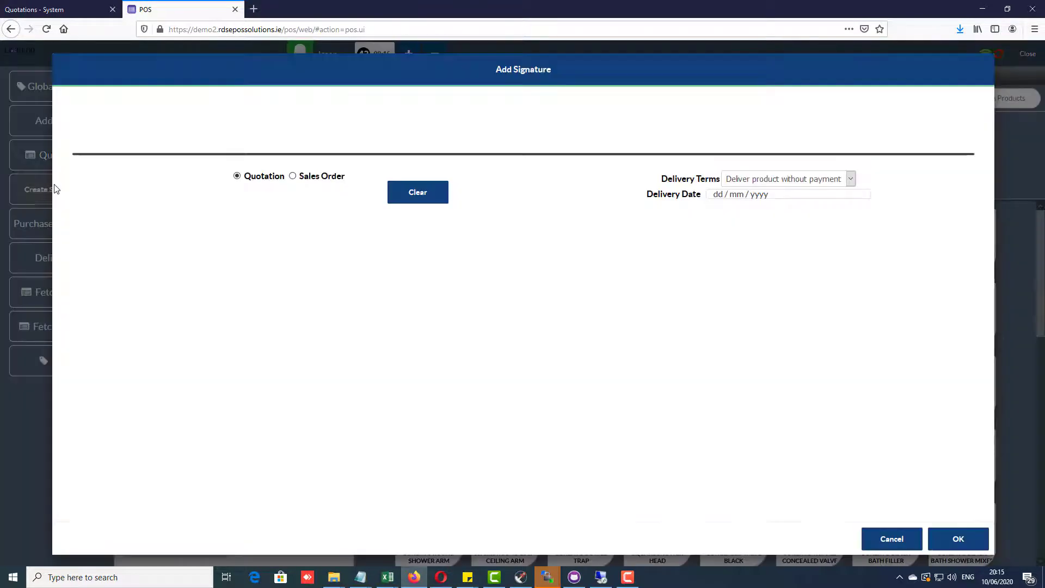
{"action": "left_click", "coordinate": [293, 176]}
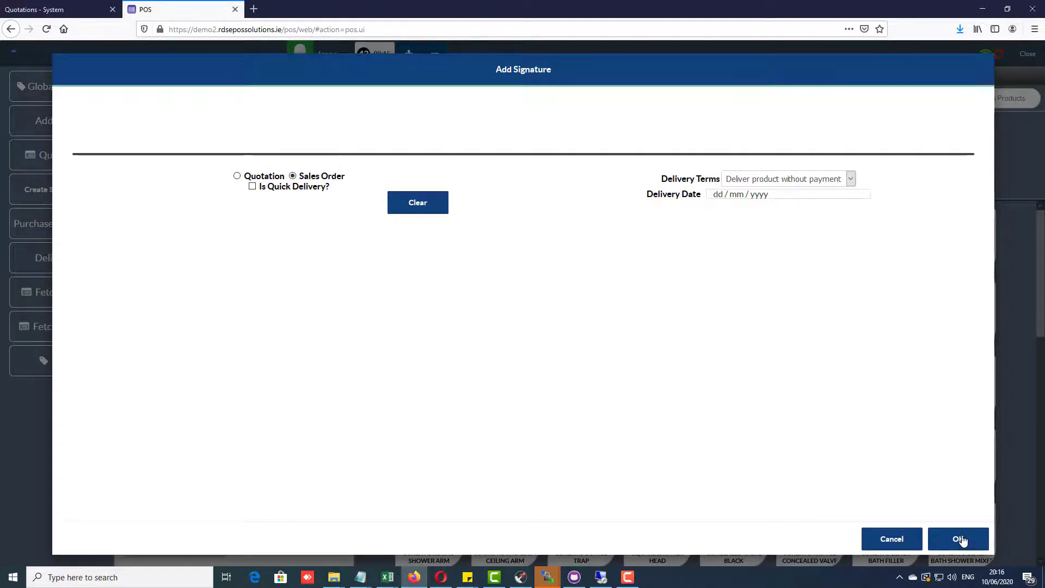
{"action": "left_click", "coordinate": [959, 538]}
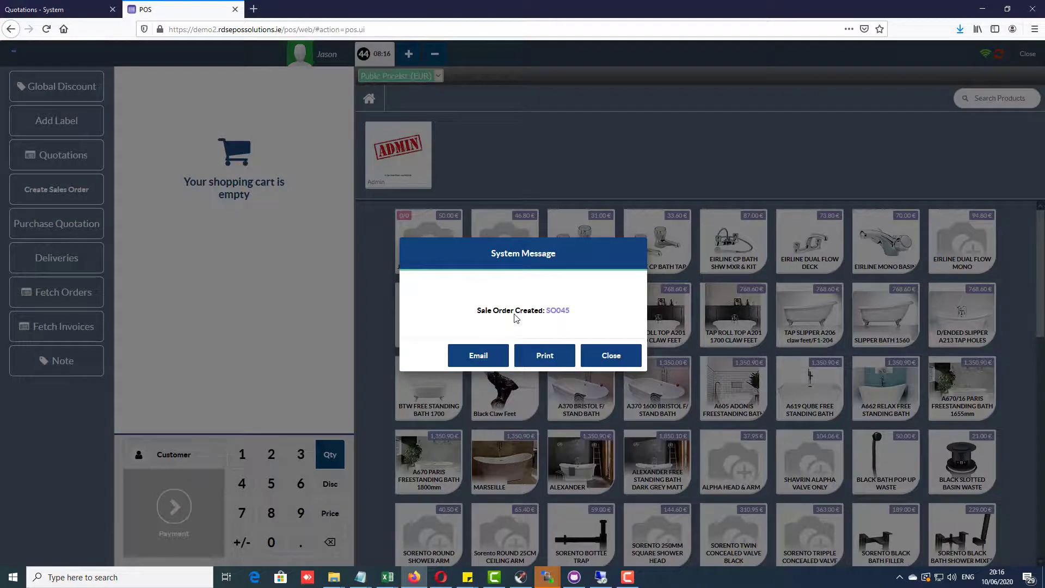
Switch to Sales, refresh the quotation list and open the 2,700.90 € sales order for review
{"action": "left_click", "coordinate": [55, 9]}
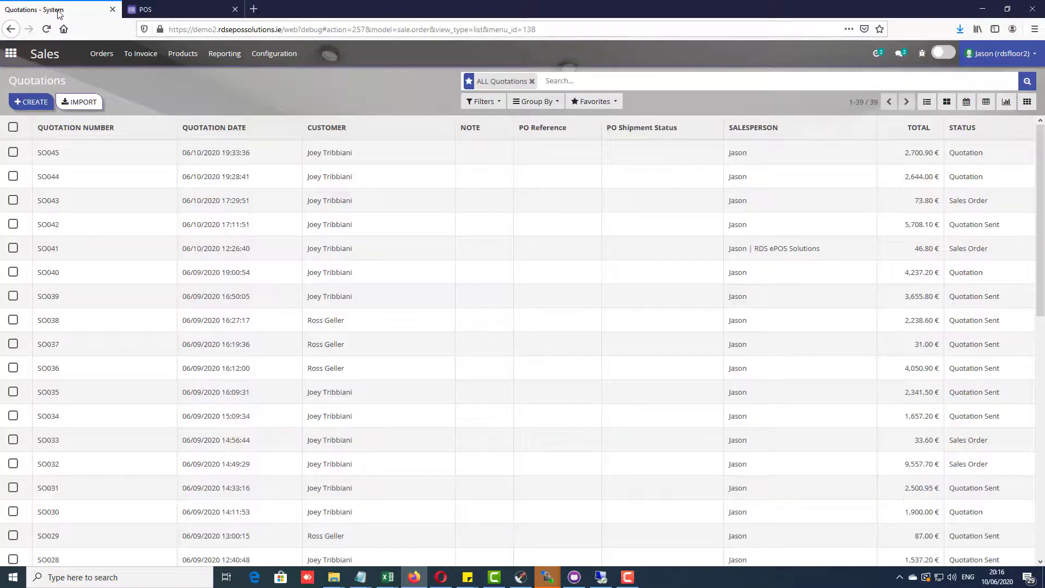
{"action": "left_click", "coordinate": [44, 32]}
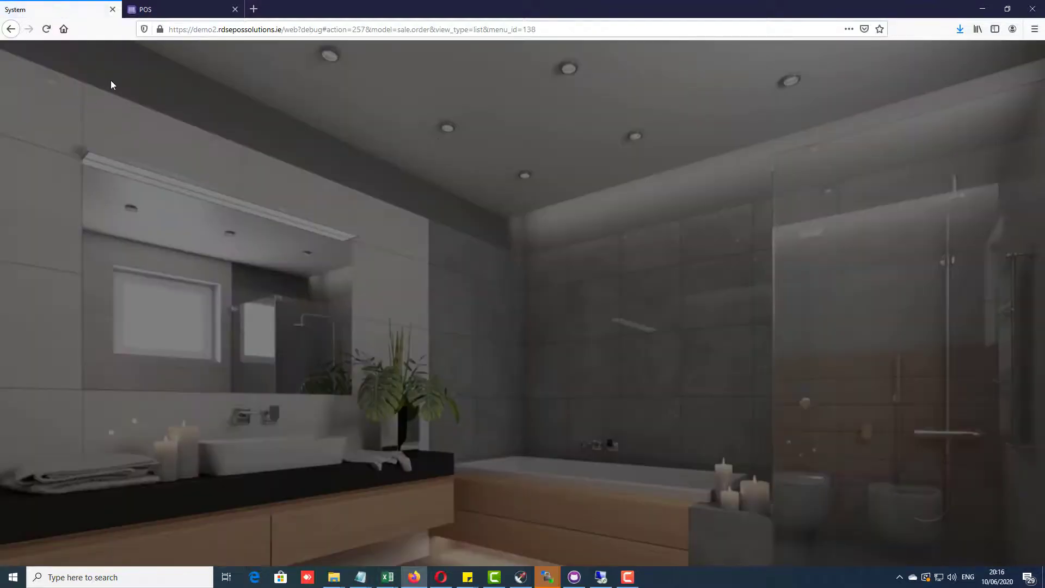
{"action": "left_click", "coordinate": [157, 9]}
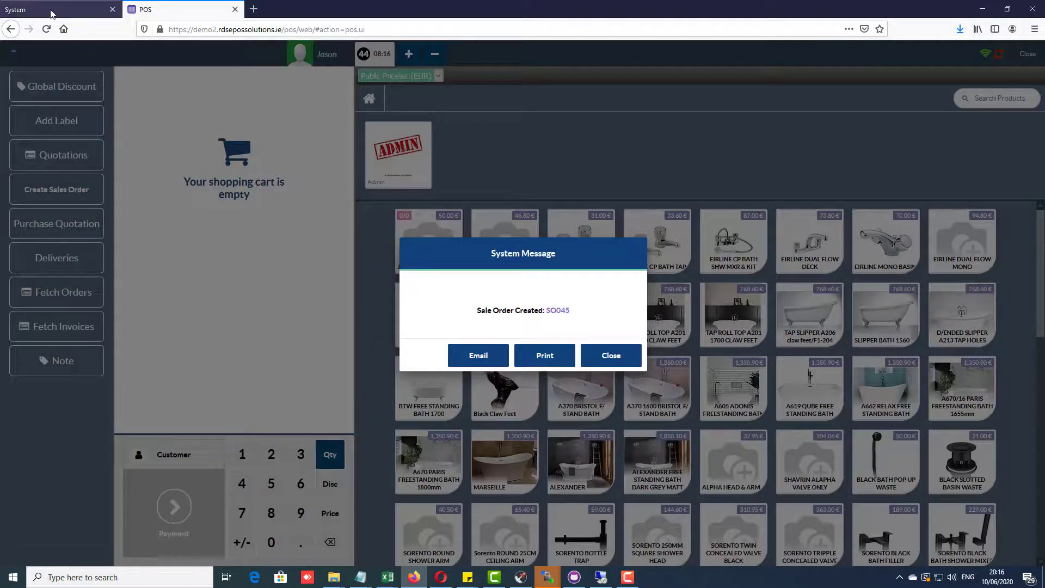
{"action": "left_click", "coordinate": [2, 6]}
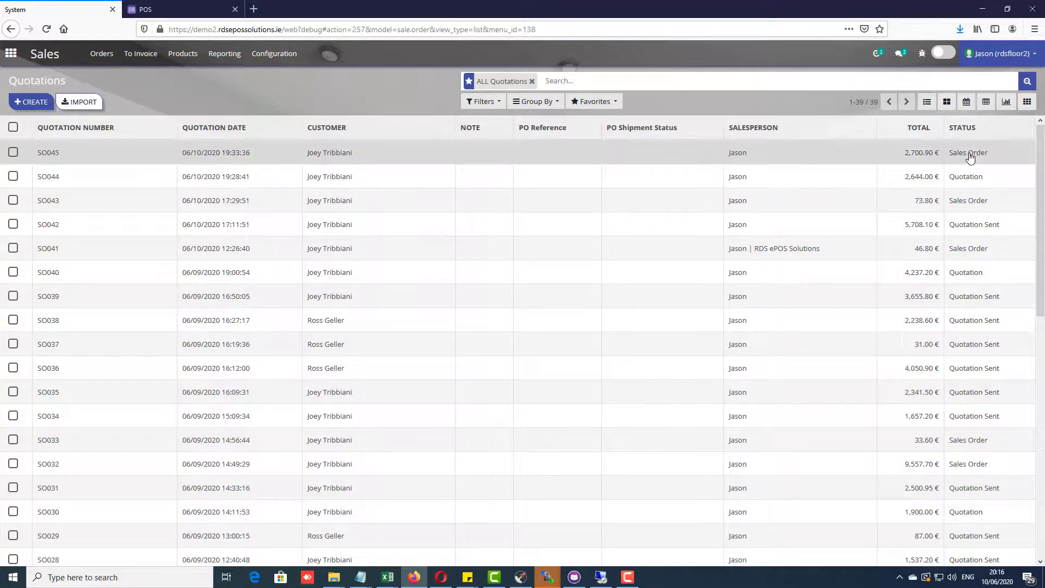
{"action": "left_click", "coordinate": [45, 161]}
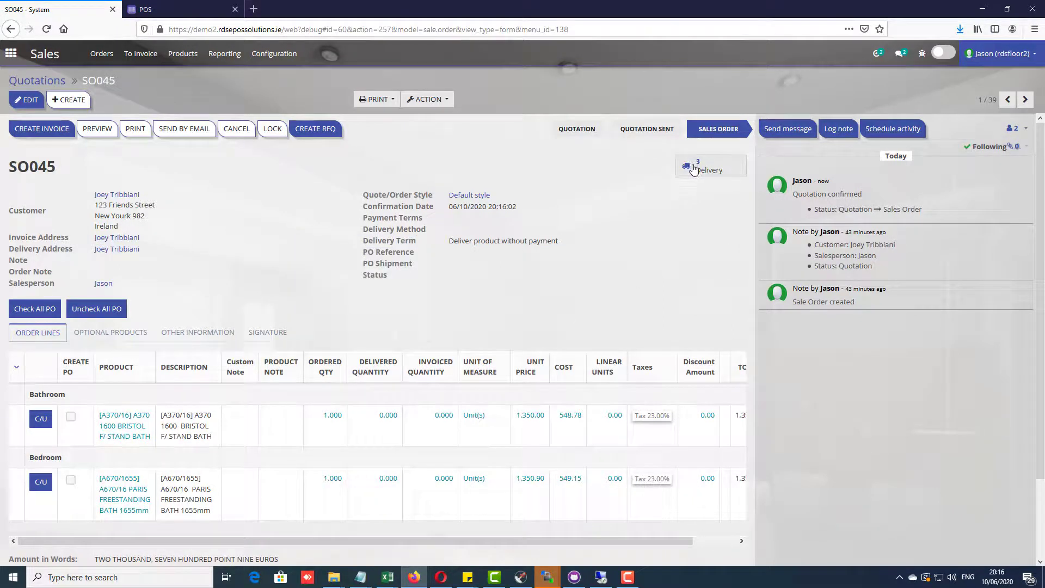
Look over the 2,644.00 € quotation and return to the quotation list
{"action": "left_click", "coordinate": [35, 82]}
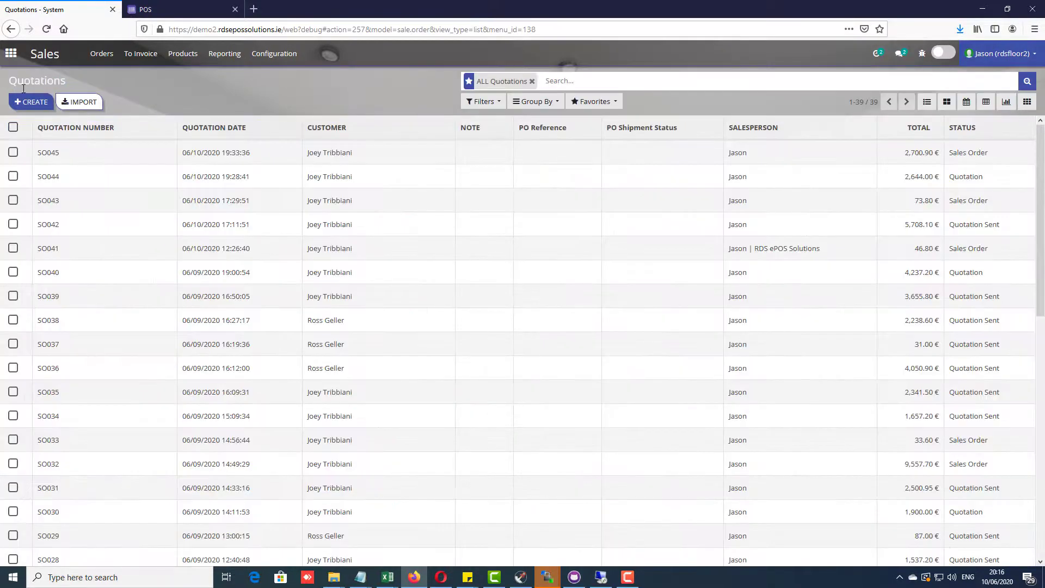
{"action": "left_click", "coordinate": [63, 178]}
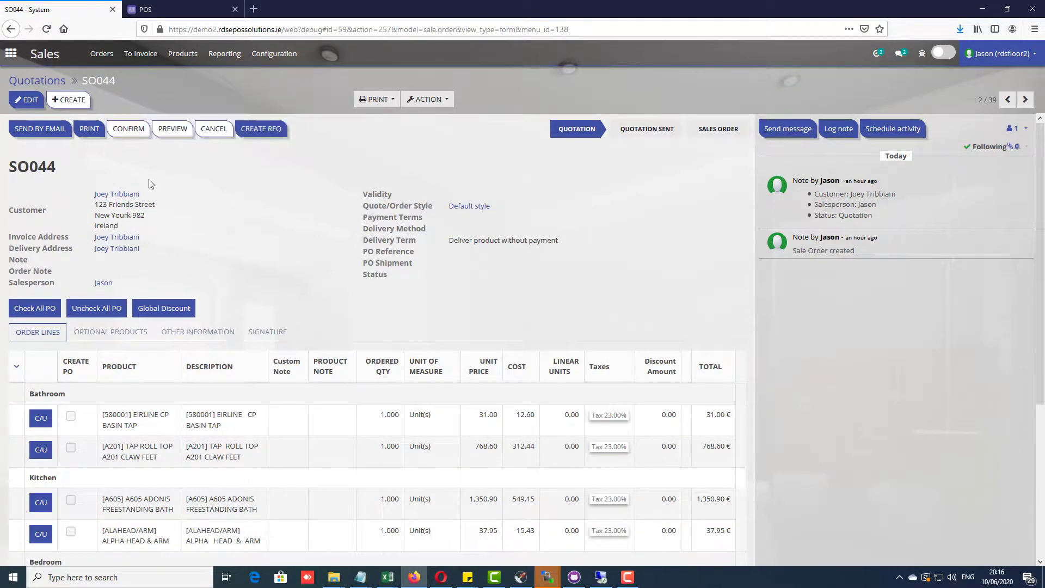
{"action": "left_click", "coordinate": [38, 83]}
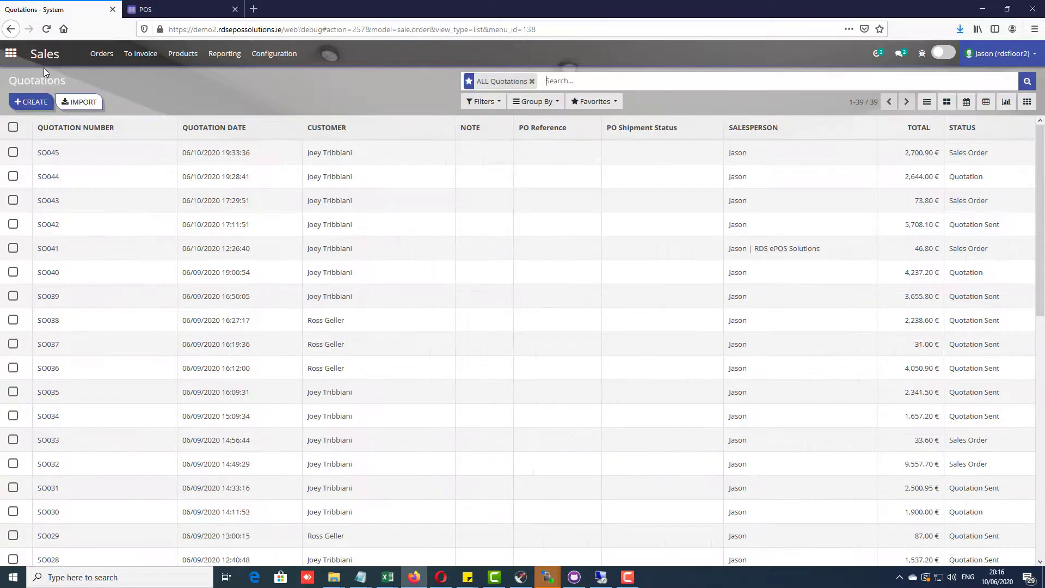
Switch back to the POS, dismiss the order message and load the 2,644.00 € quotation into the cart
{"action": "left_click", "coordinate": [166, 13]}
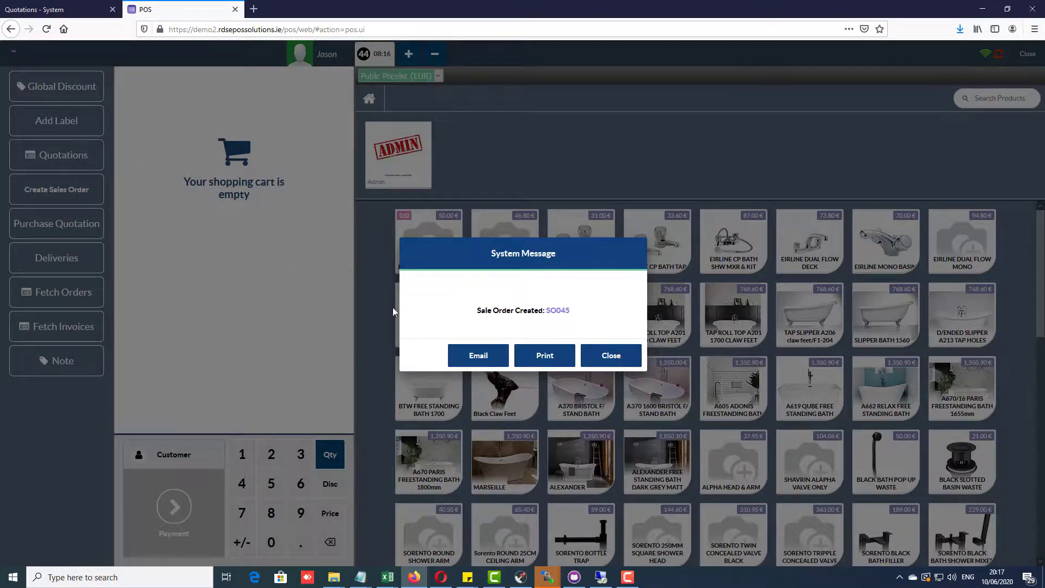
{"action": "left_click", "coordinate": [611, 355]}
{"action": "left_click", "coordinate": [68, 154]}
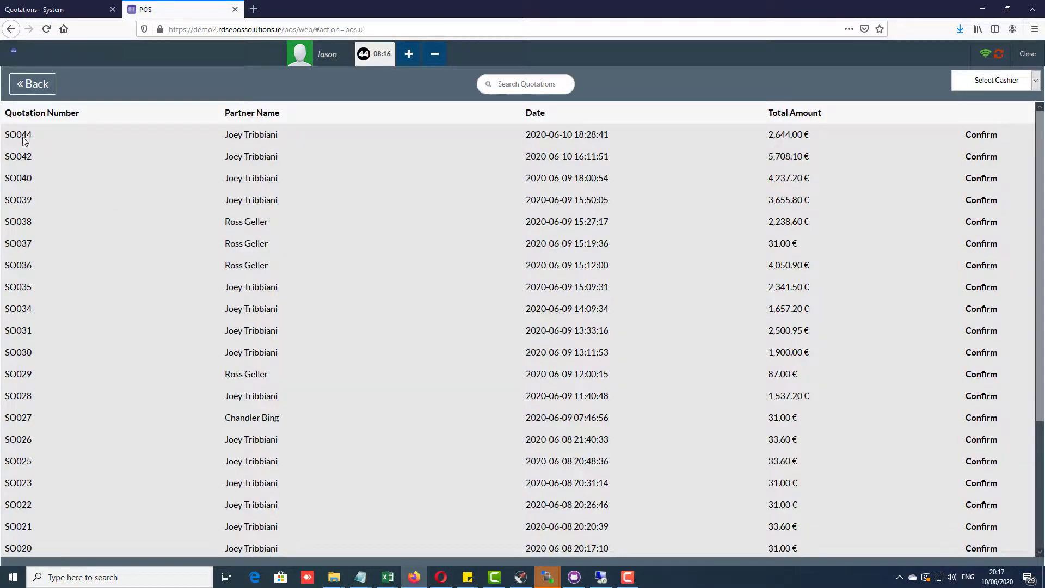
{"action": "left_click", "coordinate": [973, 138]}
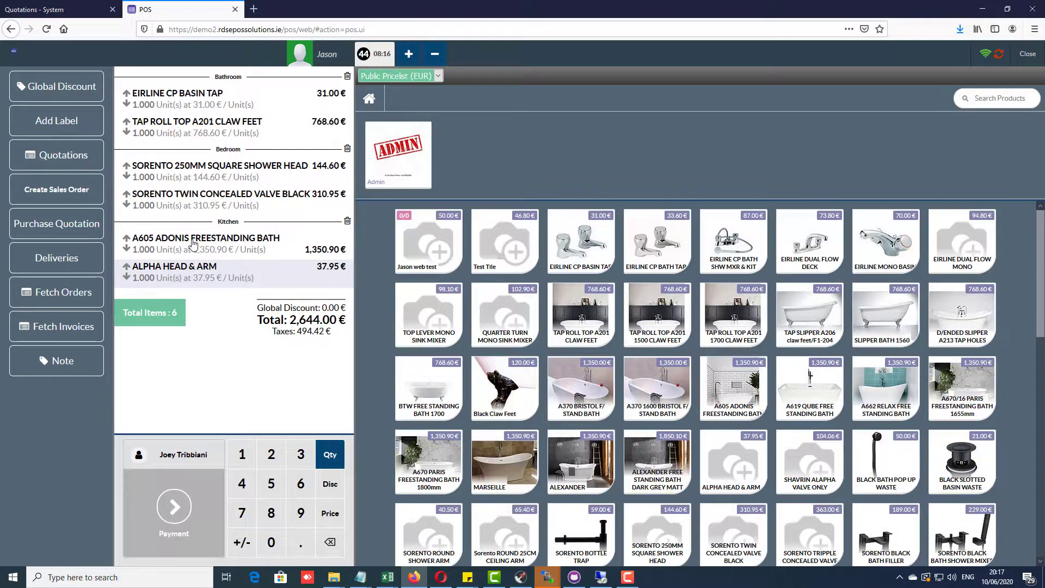
Add QUARTER TURN MONO SINK MIXER, A370 BRISTOL F/ STAND BATH and Black Claw Feet to the cart and open the sales order creation options
{"action": "left_click", "coordinate": [80, 192]}
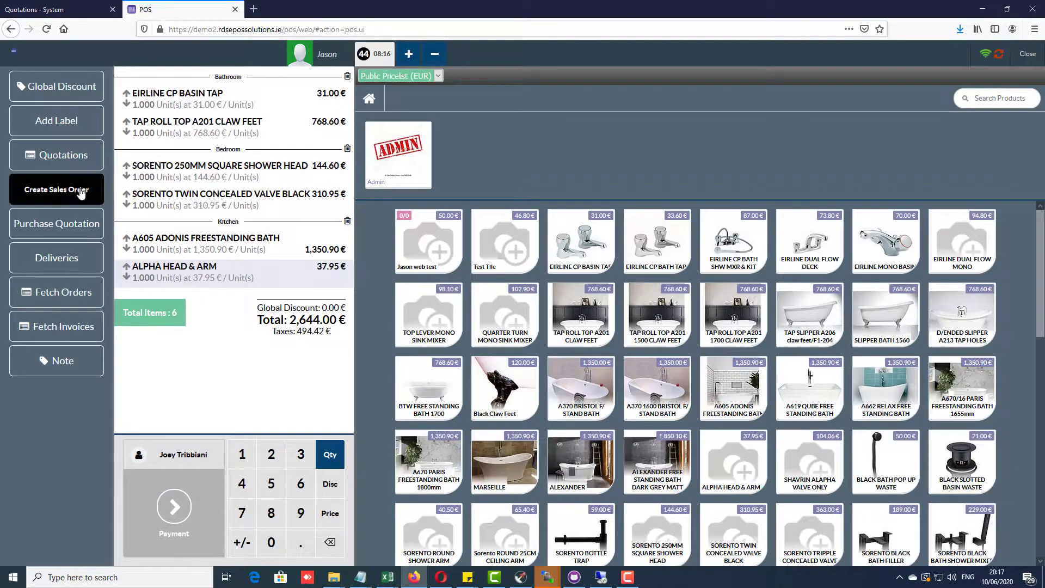
{"action": "left_click", "coordinate": [484, 315]}
{"action": "left_click", "coordinate": [566, 375]}
{"action": "left_click", "coordinate": [527, 388]}
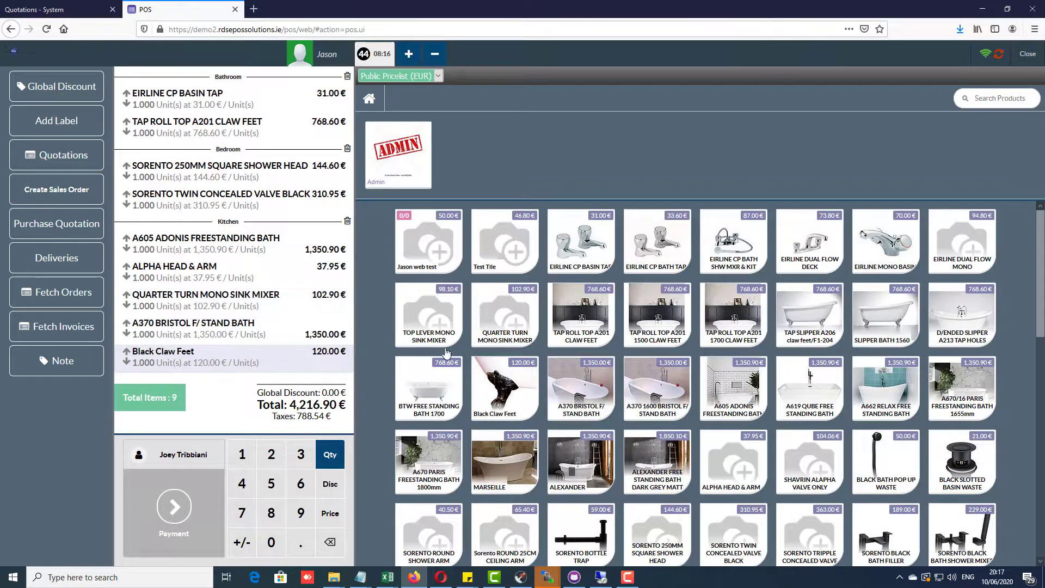
{"action": "left_click", "coordinate": [73, 195]}
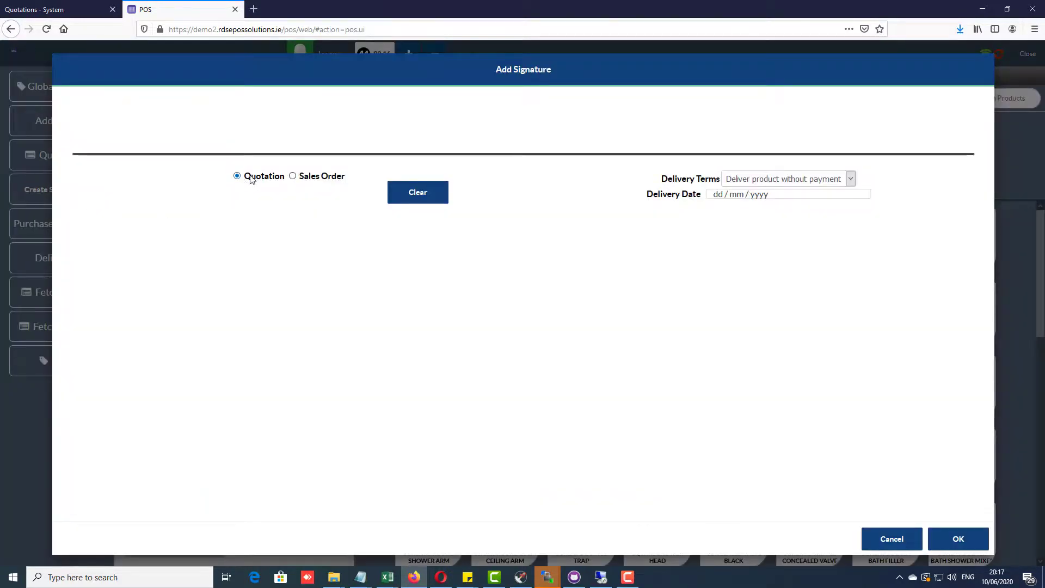